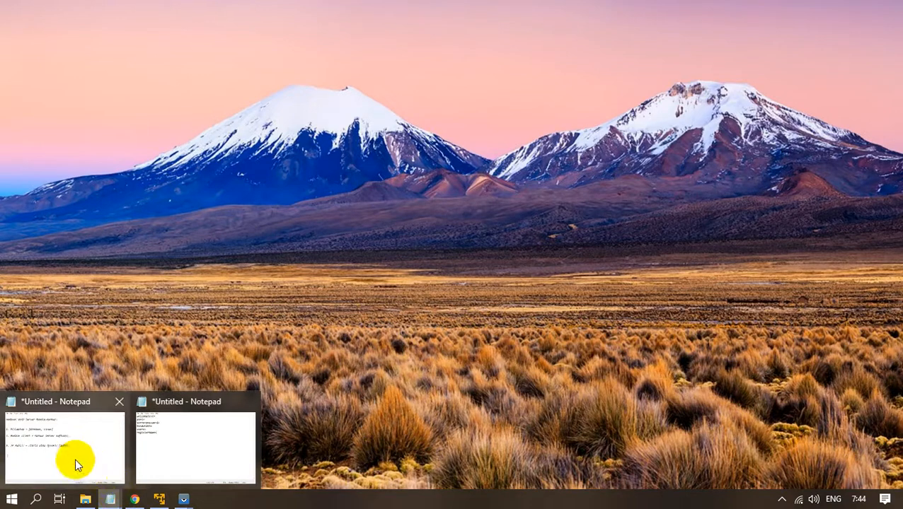
Restore the Mumble-murmur notes in Notepad and highlight the title line to review it.
{"action": "left_click", "coordinate": [74, 457]}
{"action": "left_click_drag", "start_coordinate": [498, 51], "coordinate": [535, 46]}
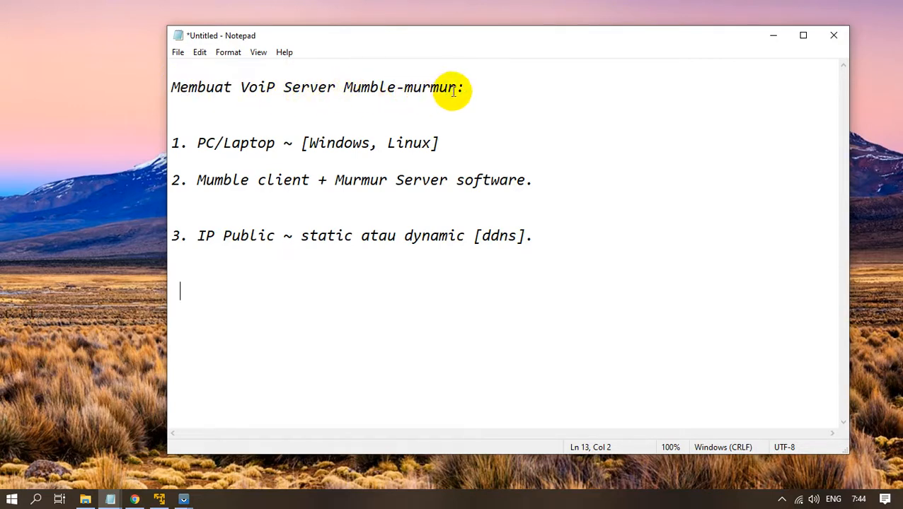
{"action": "left_click_drag", "start_coordinate": [456, 88], "coordinate": [168, 92]}
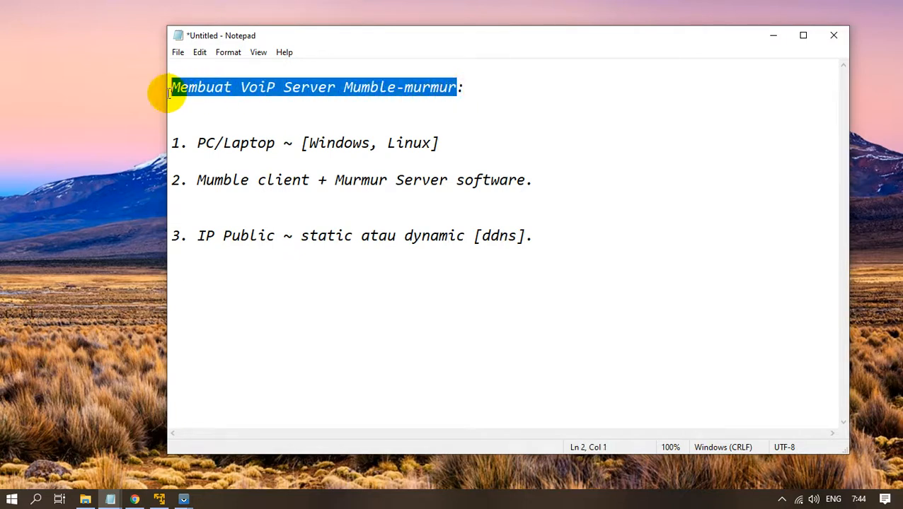
{"action": "left_click", "coordinate": [185, 107]}
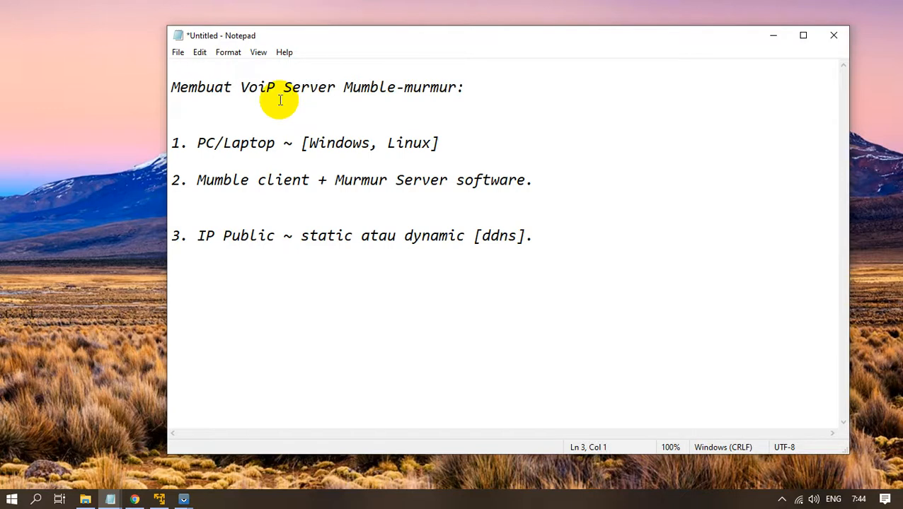
{"action": "left_click_drag", "start_coordinate": [398, 87], "coordinate": [170, 87]}
{"action": "left_click_drag", "start_coordinate": [458, 88], "coordinate": [344, 90]}
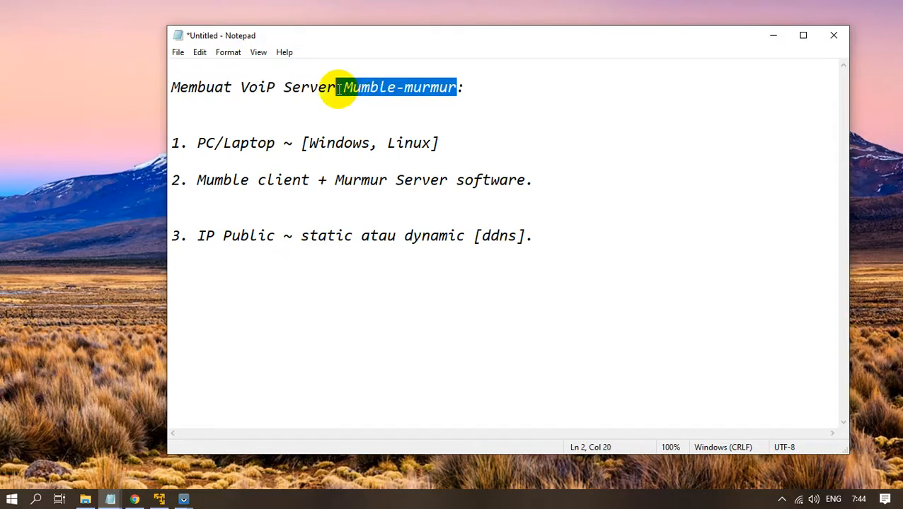
{"action": "left_click", "coordinate": [461, 89]}
{"action": "left_click_drag", "start_coordinate": [461, 89], "coordinate": [177, 87]}
{"action": "left_click", "coordinate": [215, 109]}
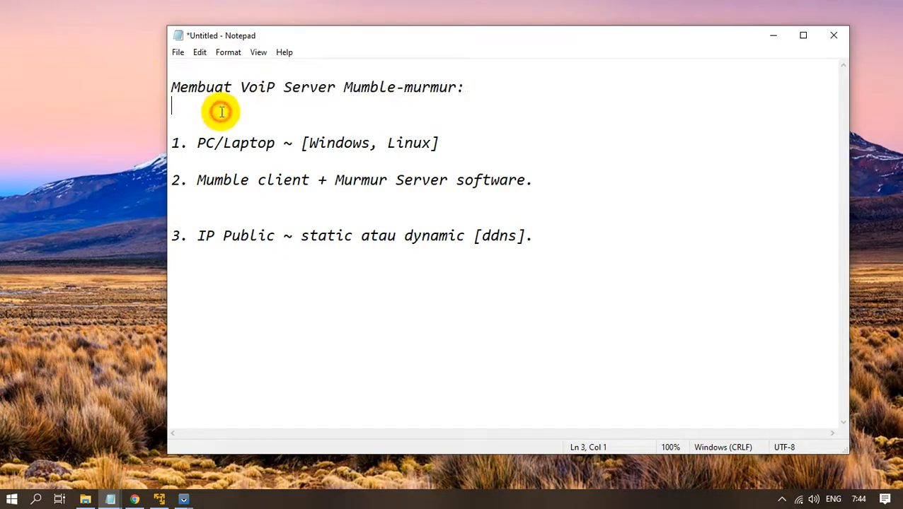
{"action": "left_click_drag", "start_coordinate": [412, 44], "coordinate": [432, 35]}
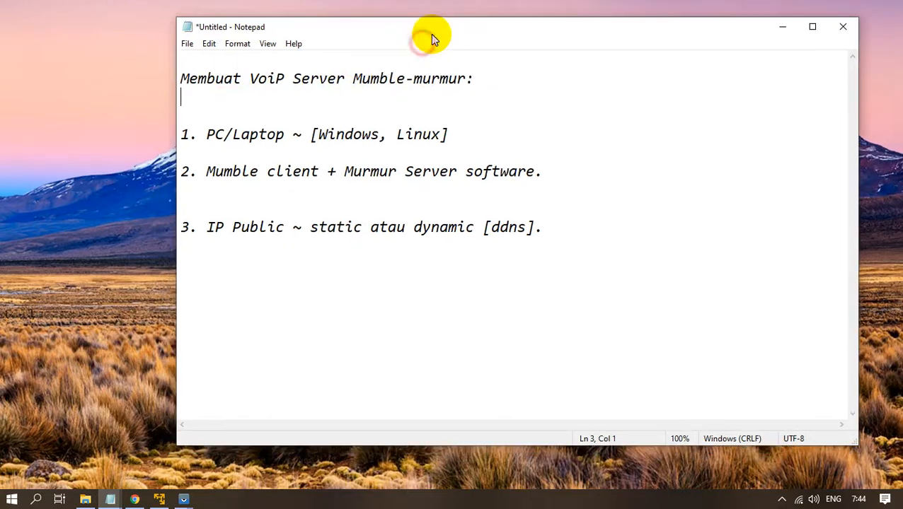
Review item 1's PC/Laptop requirement, highlighting its bracketed operating system options.
{"action": "left_click_drag", "start_coordinate": [468, 132], "coordinate": [183, 134]}
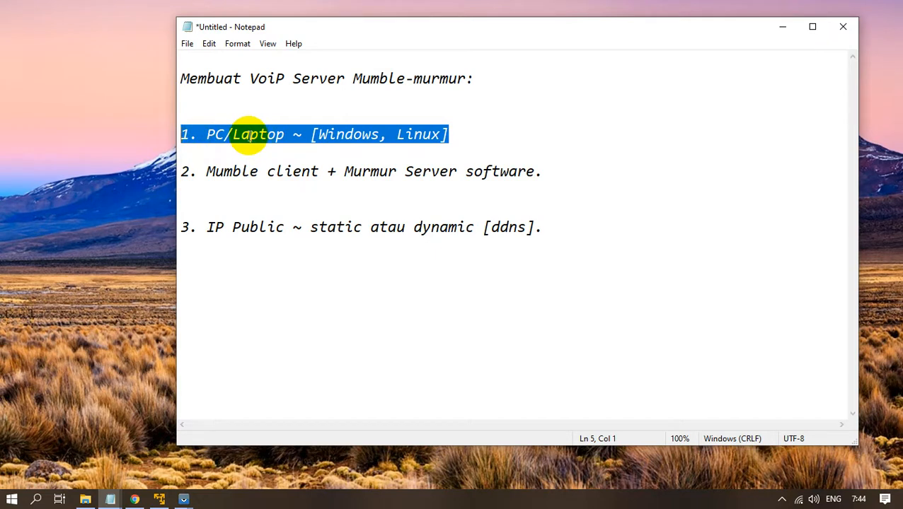
{"action": "left_click", "coordinate": [249, 134]}
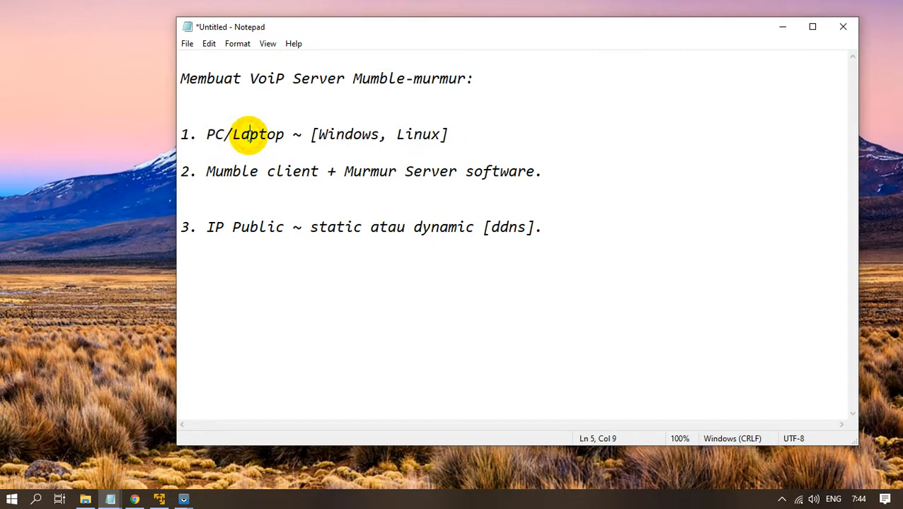
{"action": "left_click", "coordinate": [311, 135]}
{"action": "left_click_drag", "start_coordinate": [311, 135], "coordinate": [444, 141]}
{"action": "left_click", "coordinate": [447, 141]}
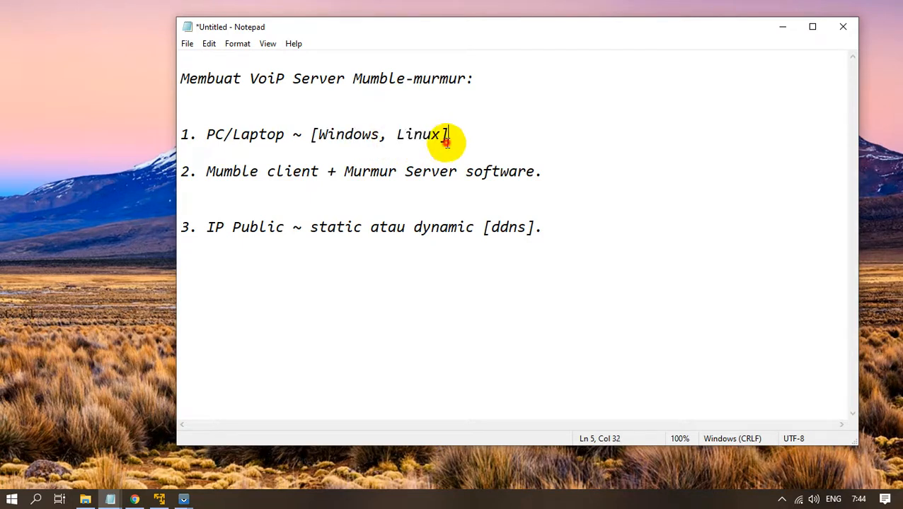
{"action": "left_click_drag", "start_coordinate": [381, 136], "coordinate": [309, 135]}
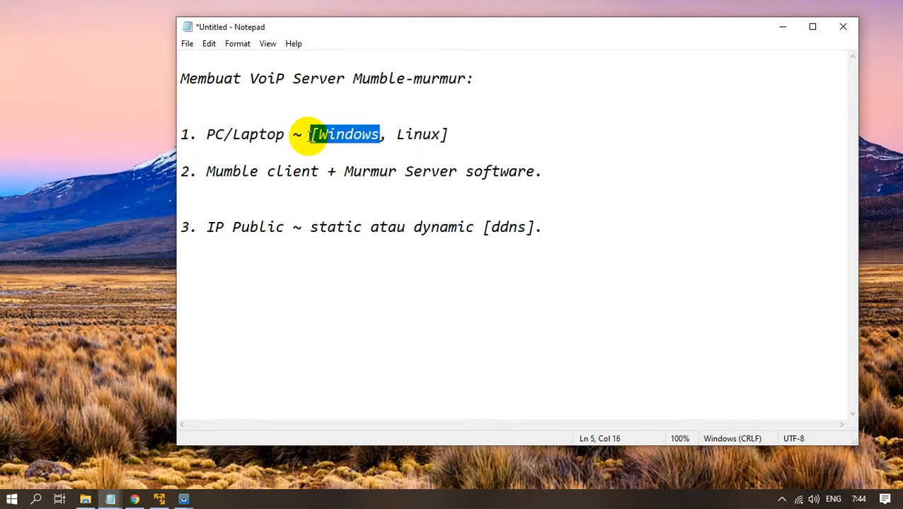
{"action": "left_click", "coordinate": [295, 192]}
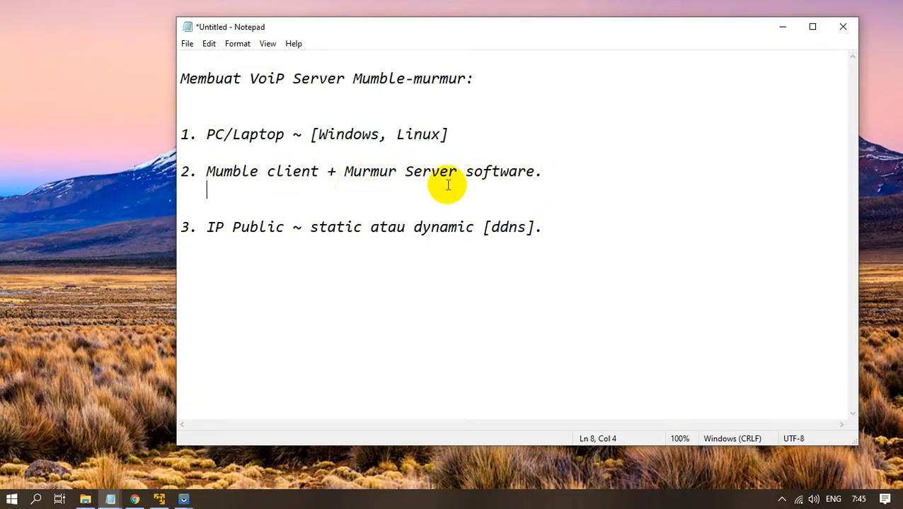
{"action": "right_click", "coordinate": [318, 193]}
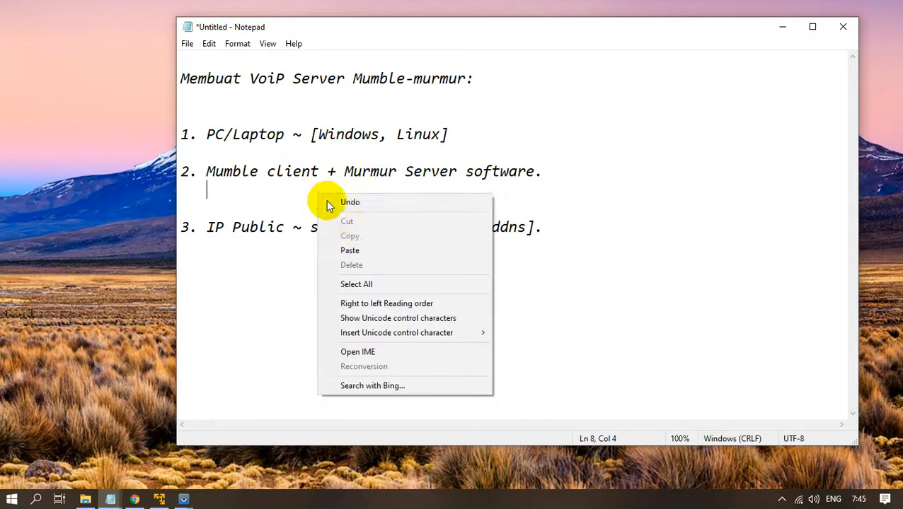
{"action": "left_click", "coordinate": [349, 250]}
{"action": "left_click_drag", "start_coordinate": [578, 192], "coordinate": [202, 192]}
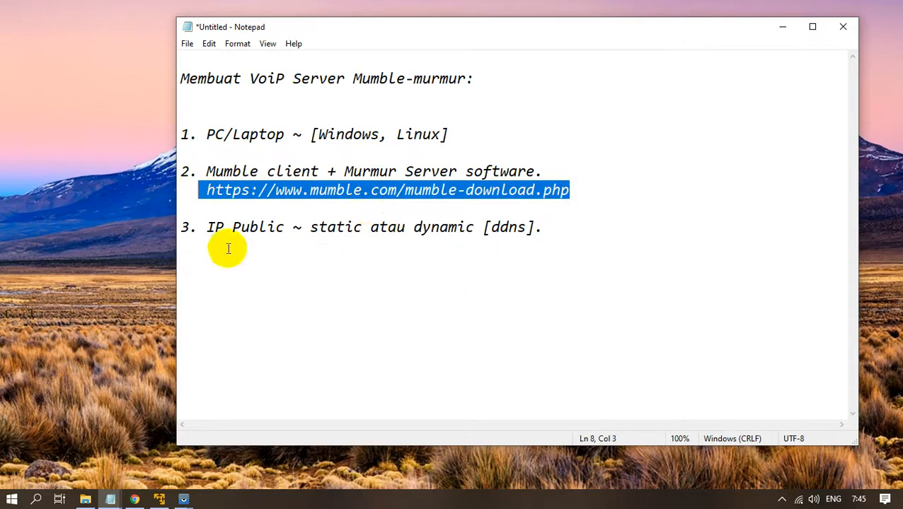
{"action": "left_click", "coordinate": [134, 496]}
Look over the mumble.com Windows client download page, then minimize Chrome.
{"action": "left_click", "coordinate": [422, 168]}
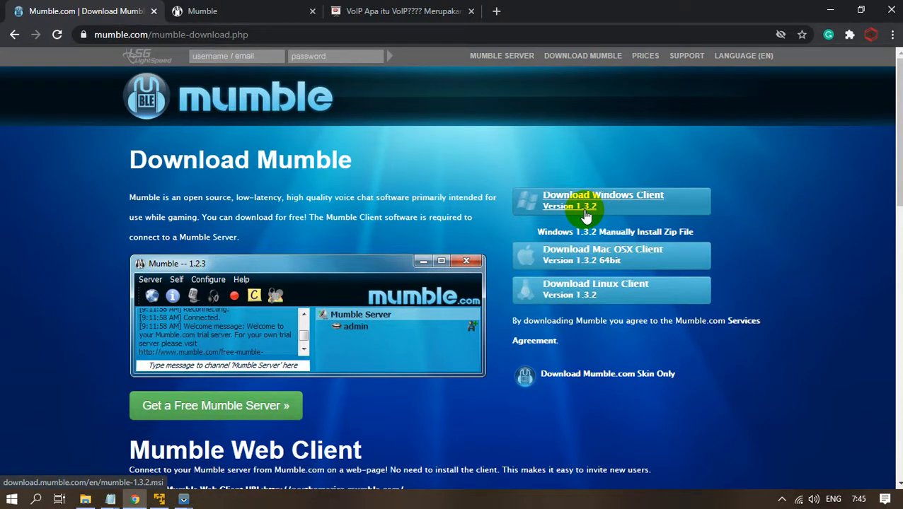
{"action": "left_click", "coordinate": [829, 12]}
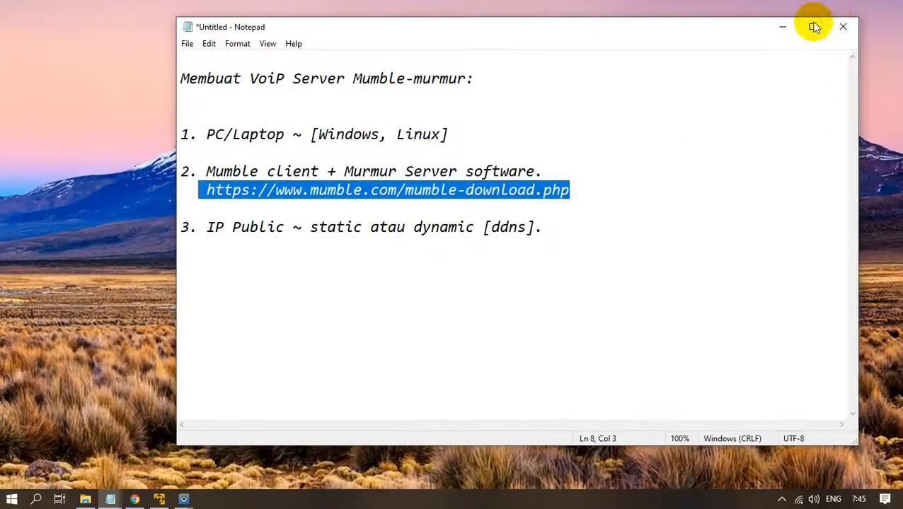
{"action": "left_click_drag", "start_coordinate": [575, 232], "coordinate": [323, 233]}
{"action": "left_click", "coordinate": [183, 241]}
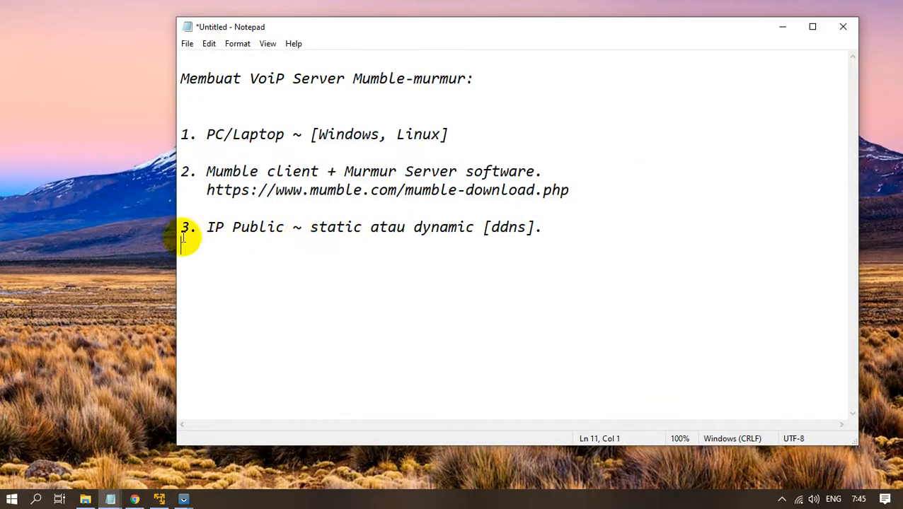
{"action": "left_click_drag", "start_coordinate": [183, 242], "coordinate": [181, 236]}
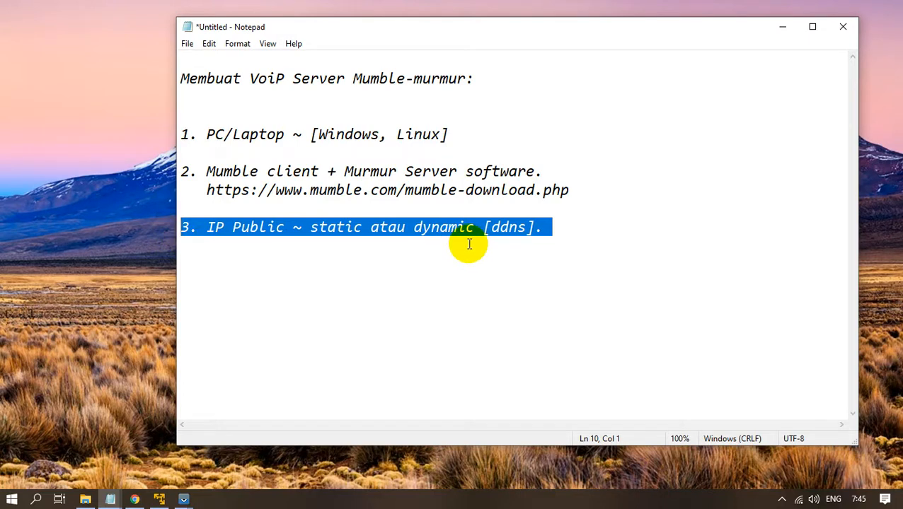
{"action": "left_click", "coordinate": [561, 232]}
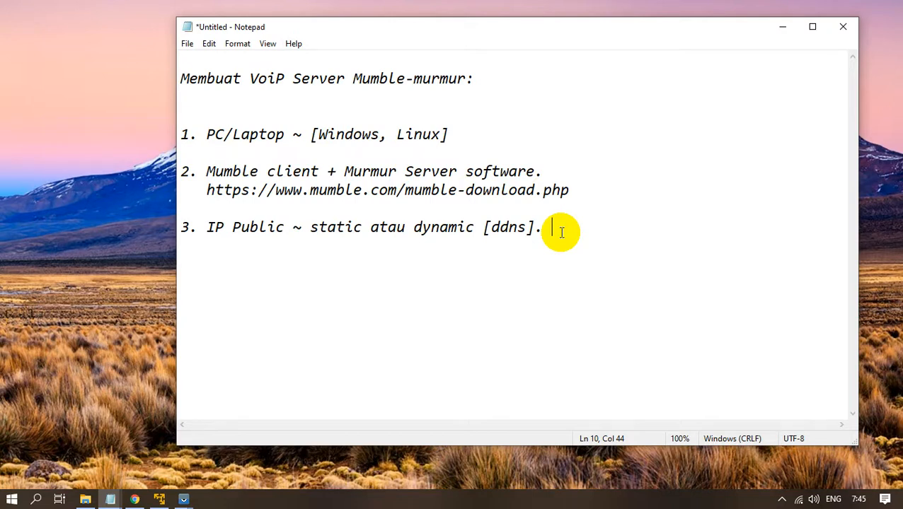
{"action": "key", "text": "Return"}
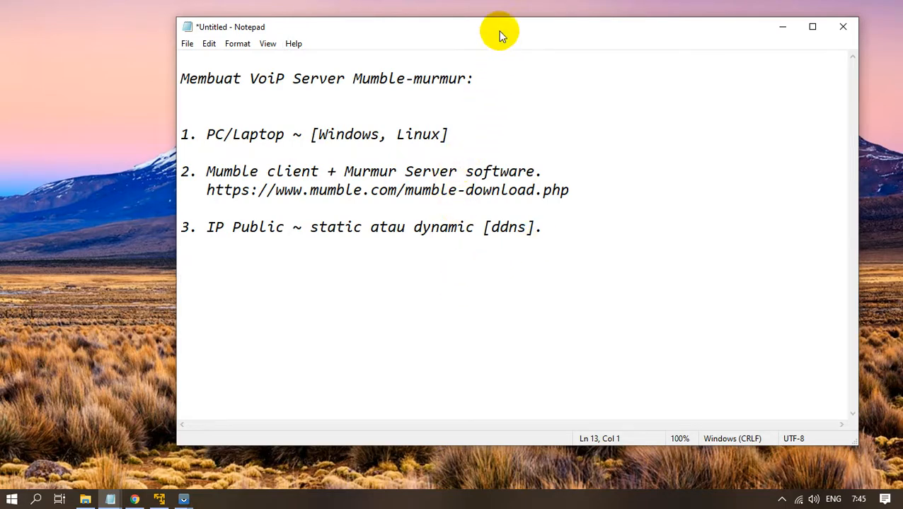
{"action": "left_click_drag", "start_coordinate": [500, 35], "coordinate": [524, 35]}
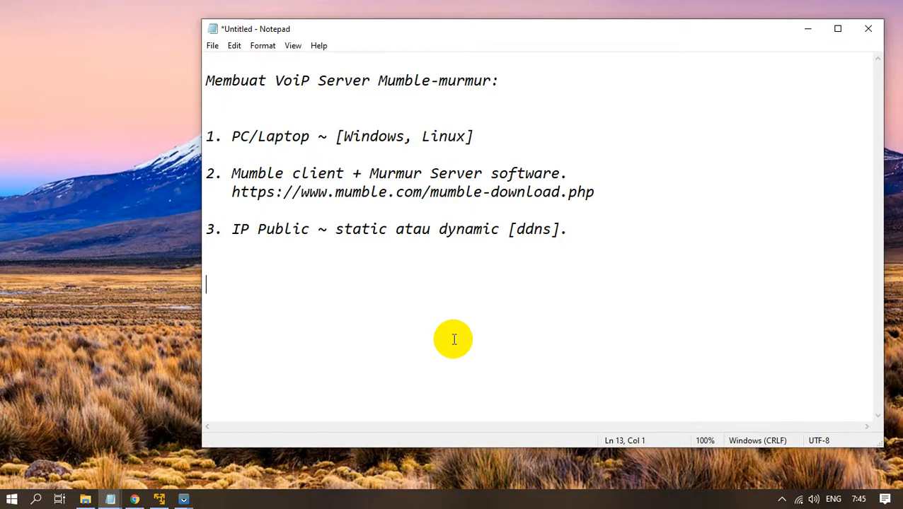
Type the '#' that begins the '# LOCAL --- 1 & 2' line and highlight part of it.
{"action": "type", "text": "# LOCAL --- 1 & 2"}
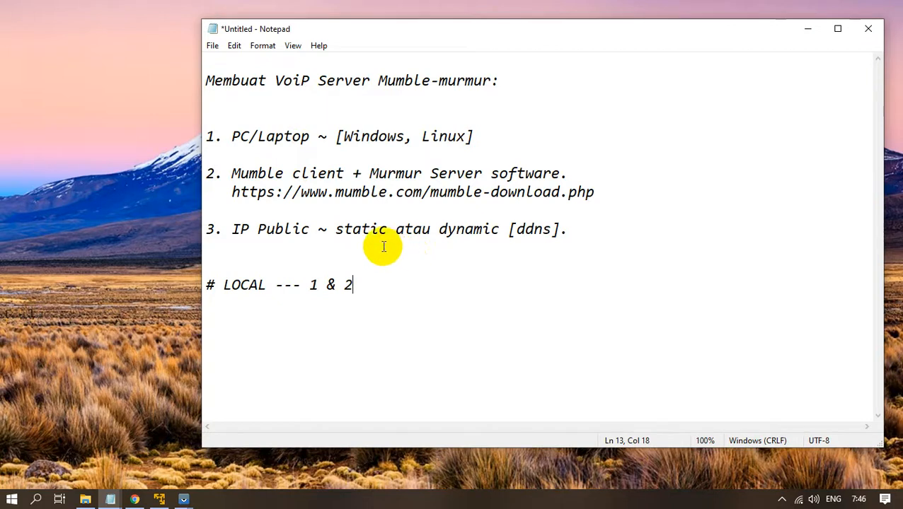
{"action": "left_click_drag", "start_coordinate": [275, 286], "coordinate": [207, 284]}
{"action": "left_click", "coordinate": [403, 281]}
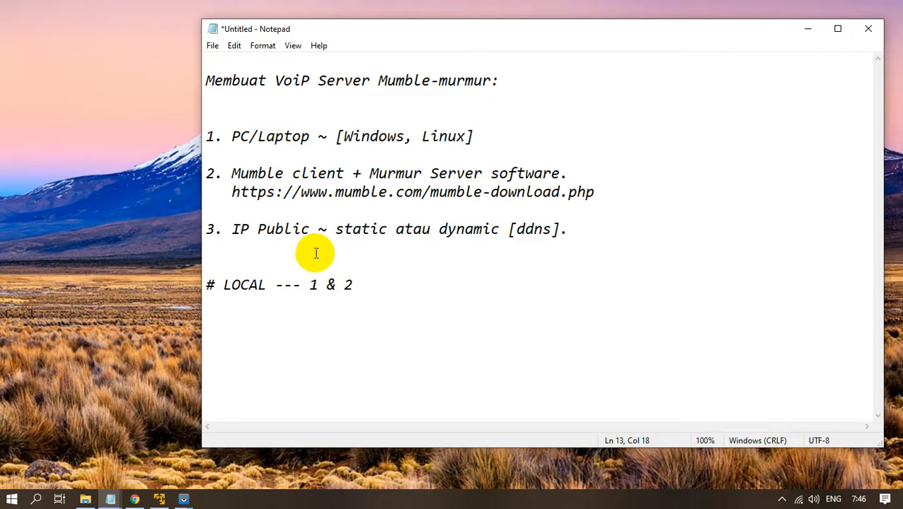
Review item 3 of the notes by highlighting its text.
{"action": "left_click_drag", "start_coordinate": [318, 232], "coordinate": [206, 229]}
{"action": "left_click_drag", "start_coordinate": [577, 230], "coordinate": [210, 230]}
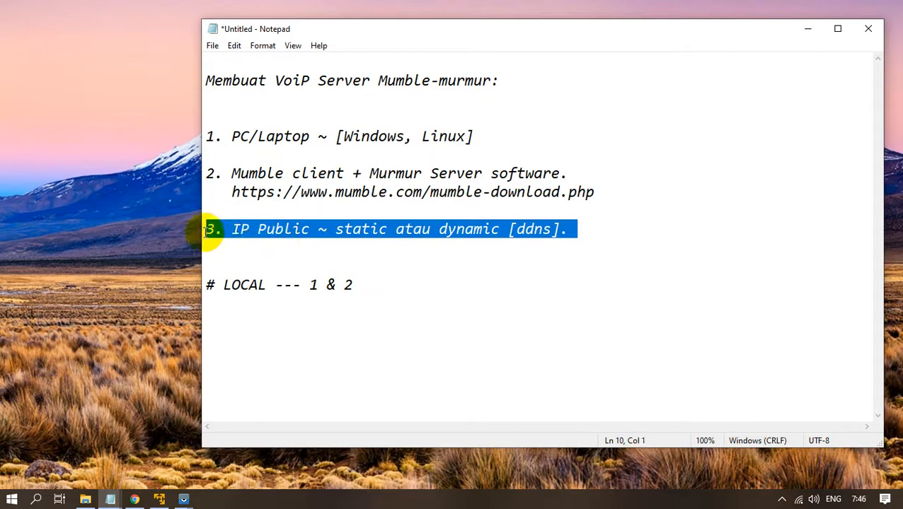
{"action": "left_click", "coordinate": [464, 264]}
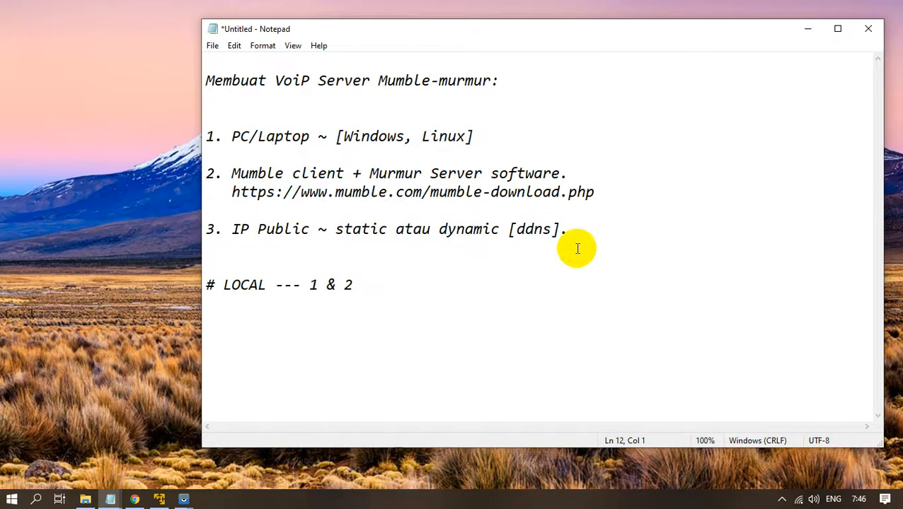
{"action": "left_click_drag", "start_coordinate": [574, 232], "coordinate": [211, 230]}
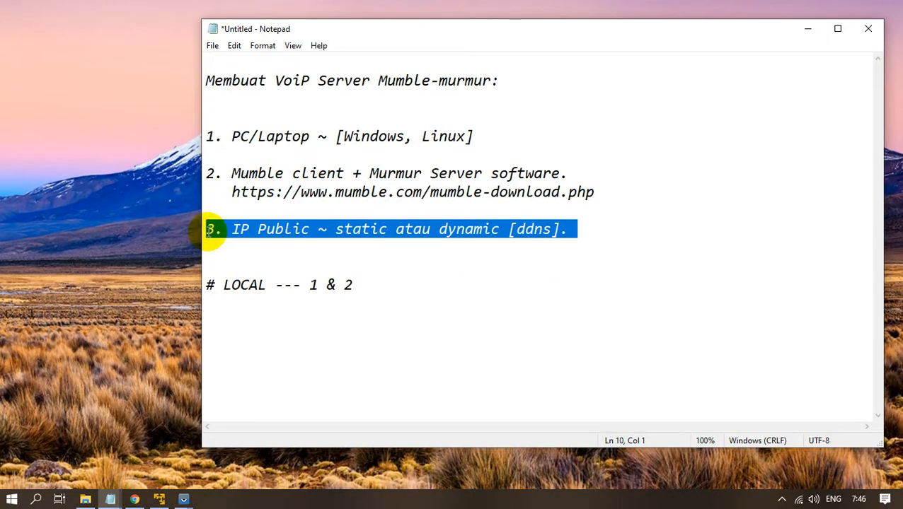
{"action": "left_click", "coordinate": [340, 263]}
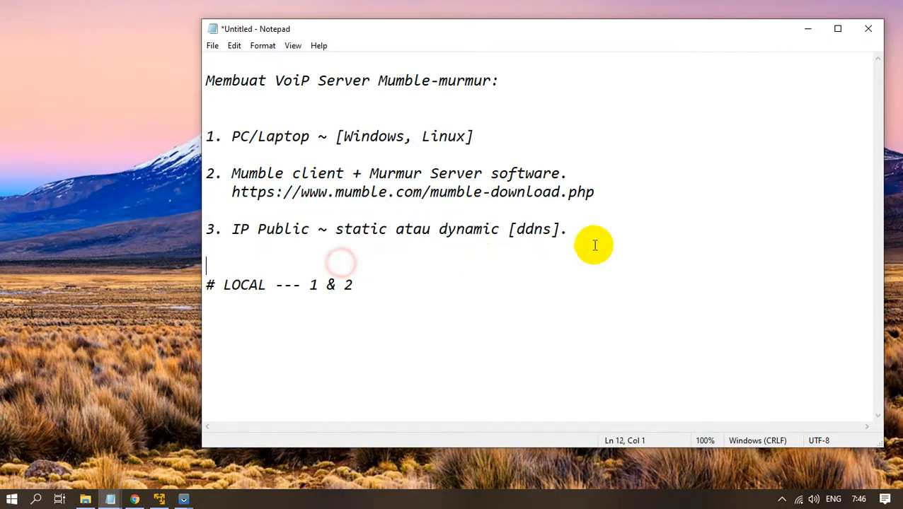
{"action": "left_click_drag", "start_coordinate": [560, 230], "coordinate": [210, 230]}
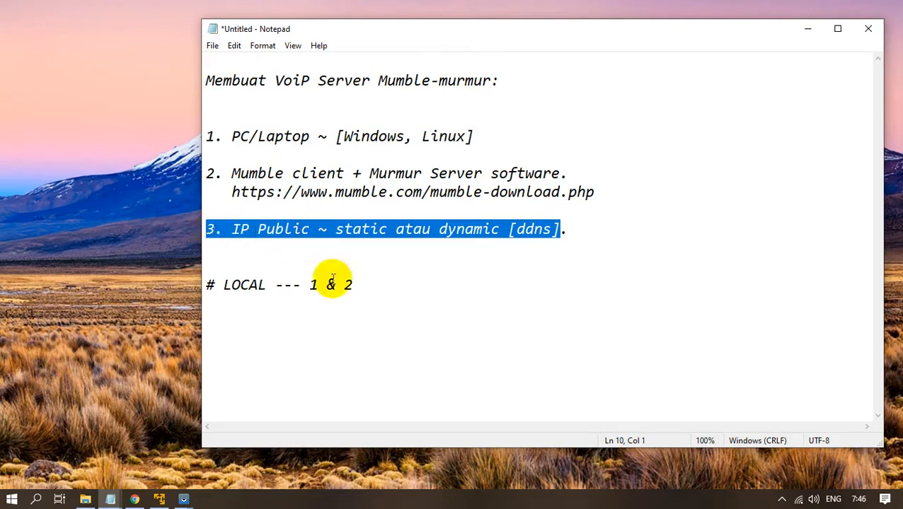
Highlight the '# LOCAL --- 1 & 2' line to review it, then minimize Notepad.
{"action": "left_click_drag", "start_coordinate": [362, 285], "coordinate": [210, 286]}
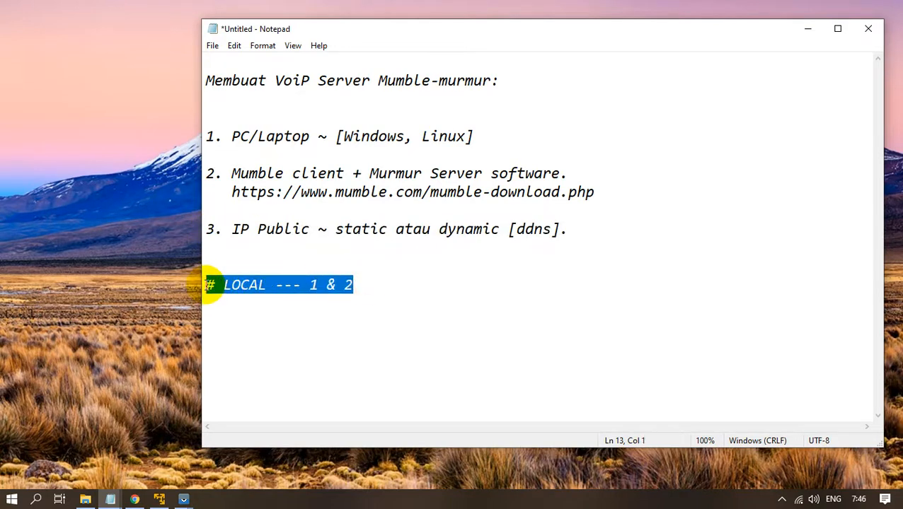
{"action": "left_click", "coordinate": [401, 283]}
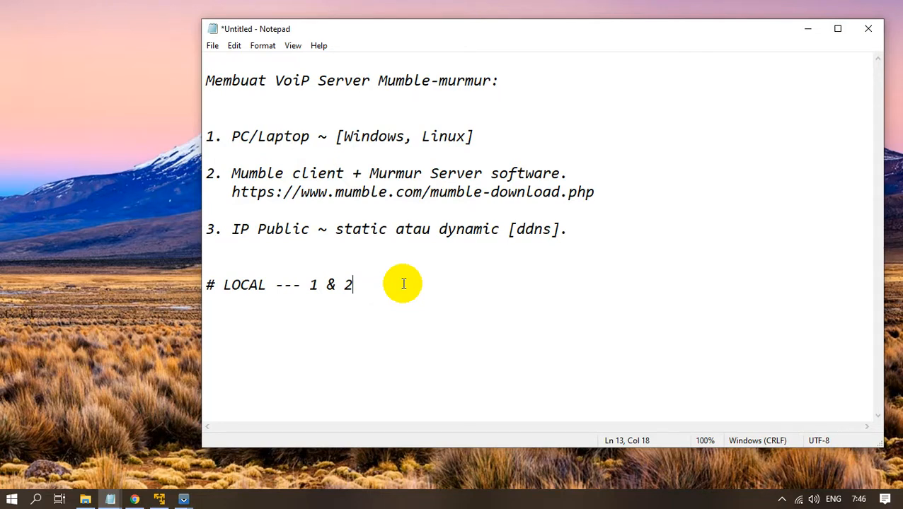
{"action": "left_click_drag", "start_coordinate": [402, 283], "coordinate": [209, 288]}
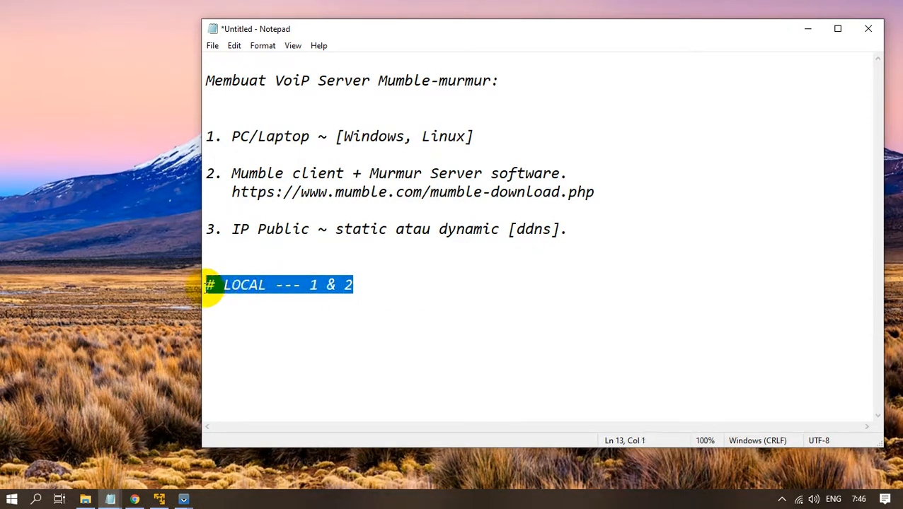
{"action": "left_click", "coordinate": [448, 319]}
{"action": "left_click_drag", "start_coordinate": [385, 282], "coordinate": [207, 286]}
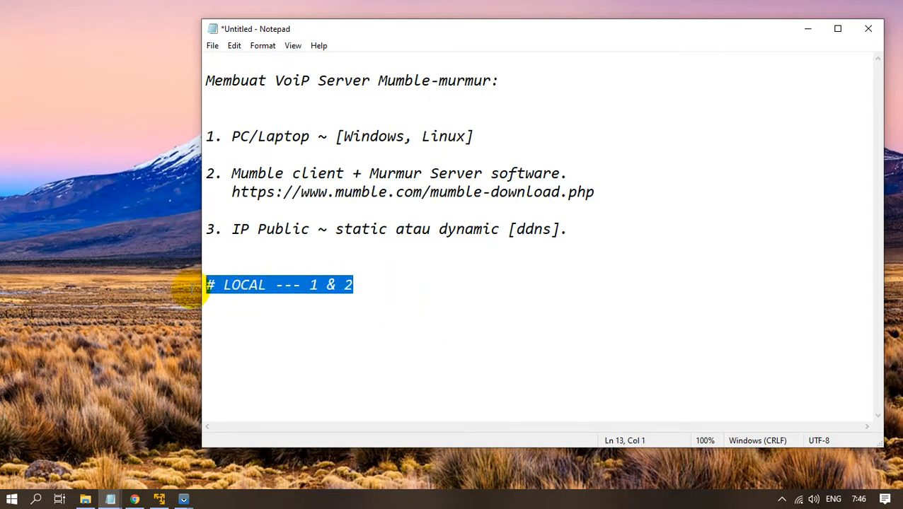
{"action": "left_click_drag", "start_coordinate": [320, 229], "coordinate": [214, 228]}
{"action": "left_click", "coordinate": [448, 283]}
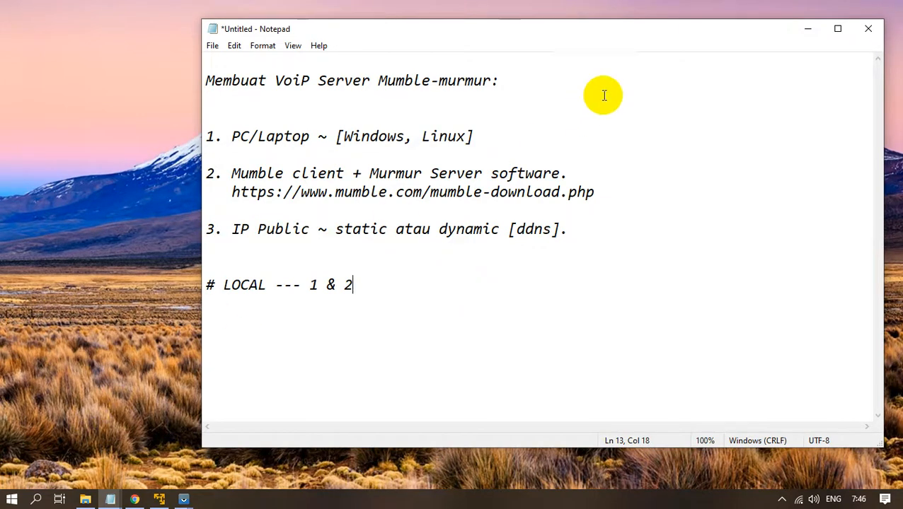
{"action": "left_click", "coordinate": [805, 31]}
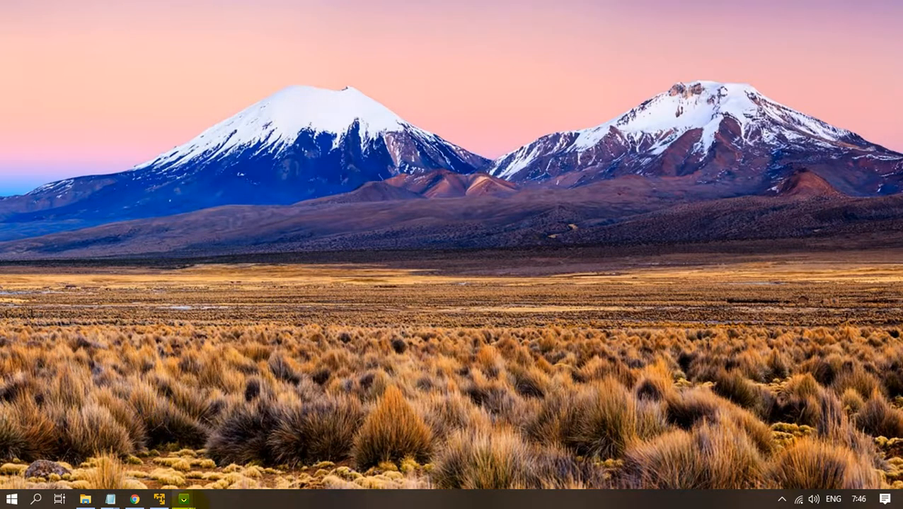
Recheck the Windows client 1.3.2 download page, then open the Downloads folder in File Explorer.
{"action": "left_click", "coordinate": [141, 499]}
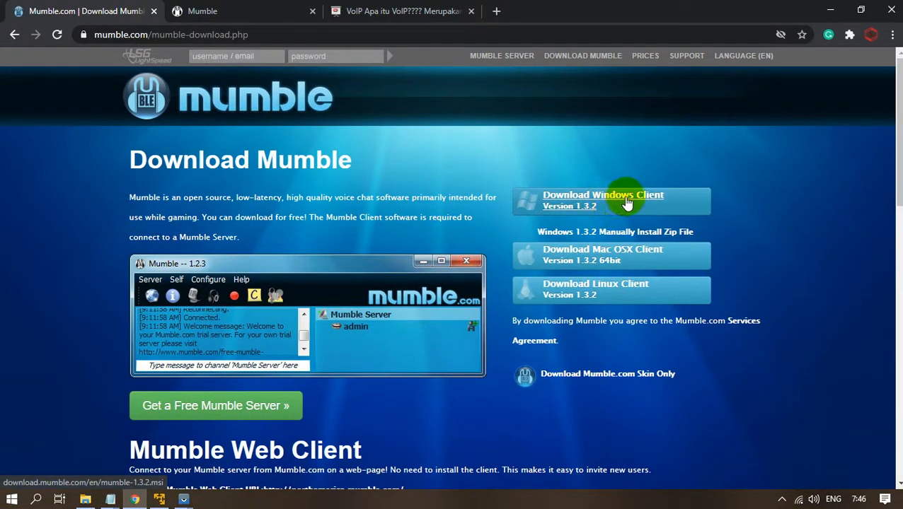
{"action": "left_click", "coordinate": [830, 11]}
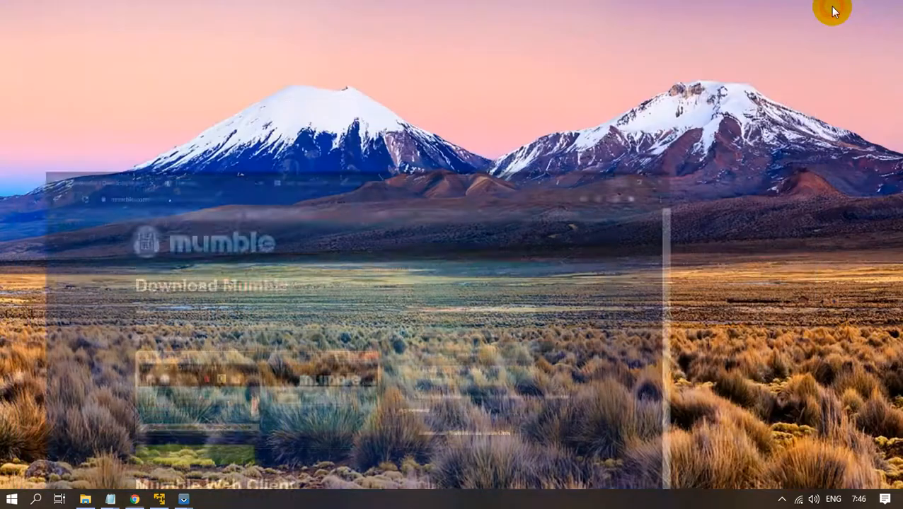
{"action": "left_click", "coordinate": [85, 499]}
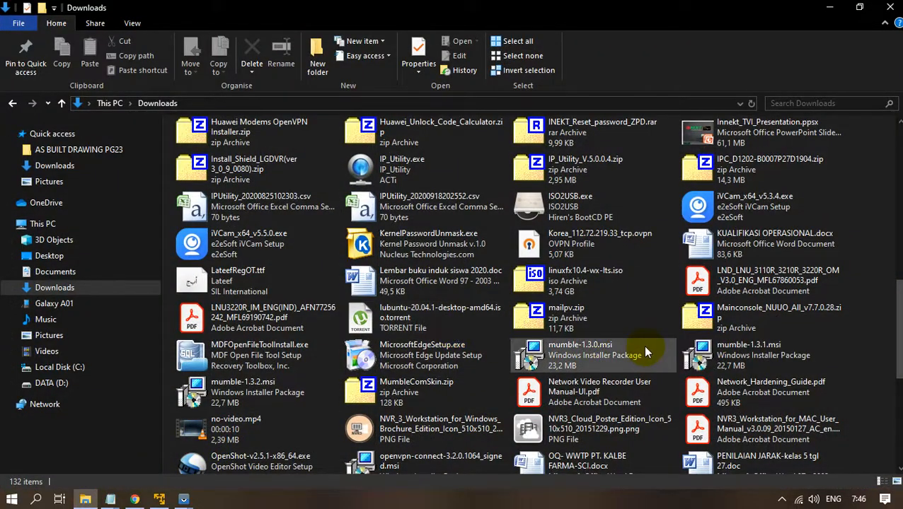
Run mumble-1.3.2.msi from Downloads and minimize File Explorer while the wizard loads.
{"action": "double_click", "coordinate": [261, 397]}
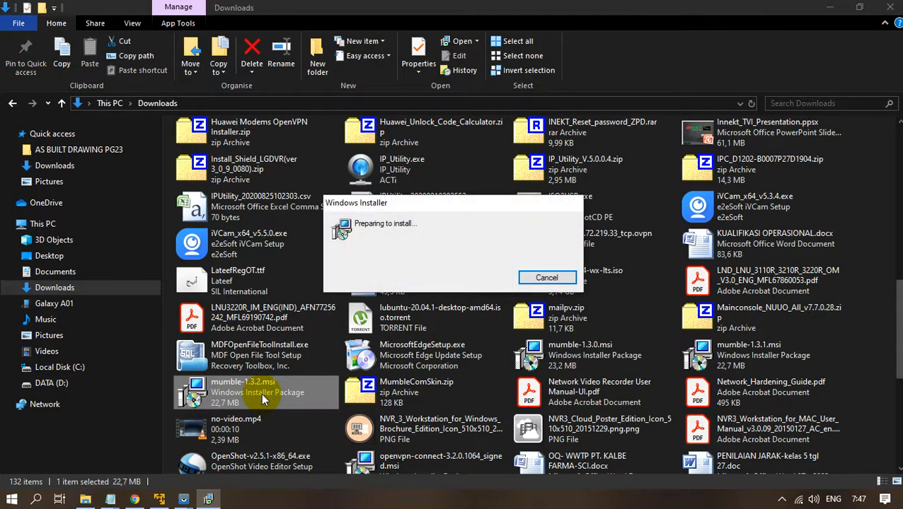
{"action": "left_click", "coordinate": [829, 7]}
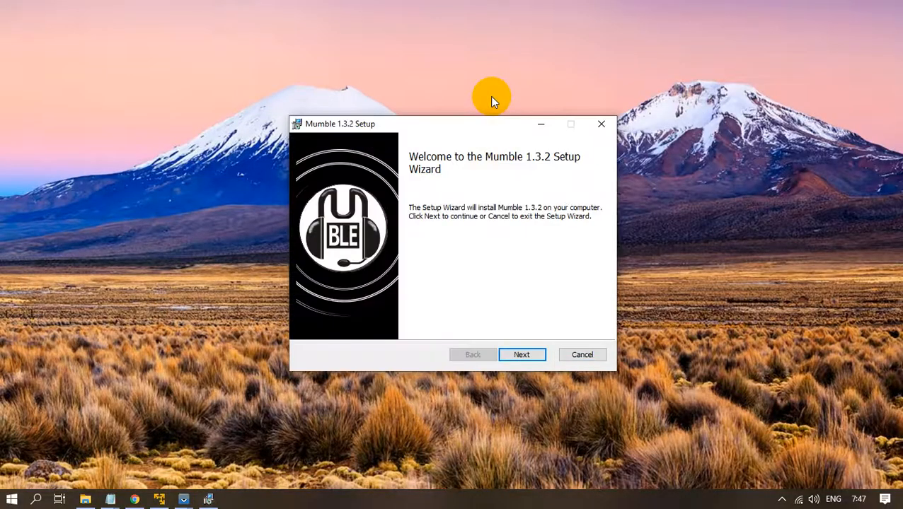
Pass the welcome page and accept the licence terms.
{"action": "left_click", "coordinate": [534, 355]}
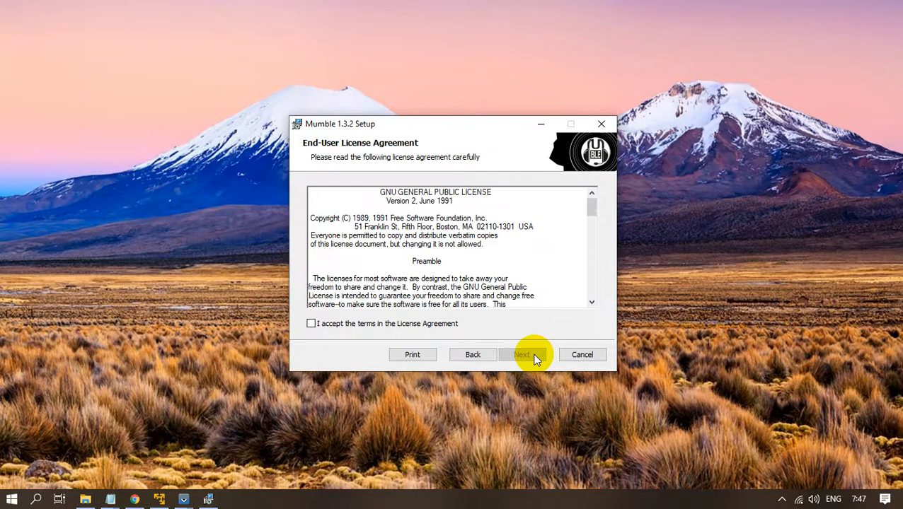
{"action": "left_click", "coordinate": [401, 326]}
{"action": "left_click", "coordinate": [519, 354]}
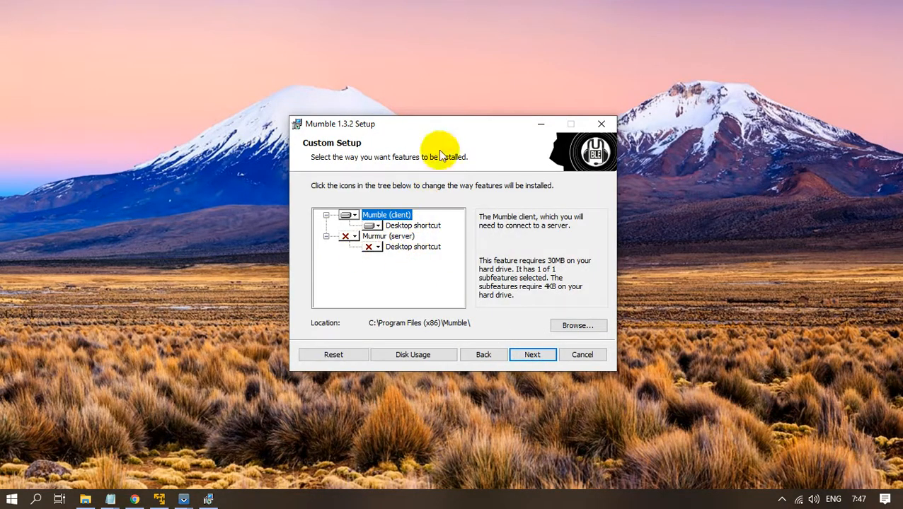
Set Murmur (server) to 'Will be installed on local hard drive' and continue.
{"action": "left_click_drag", "start_coordinate": [447, 126], "coordinate": [436, 92]}
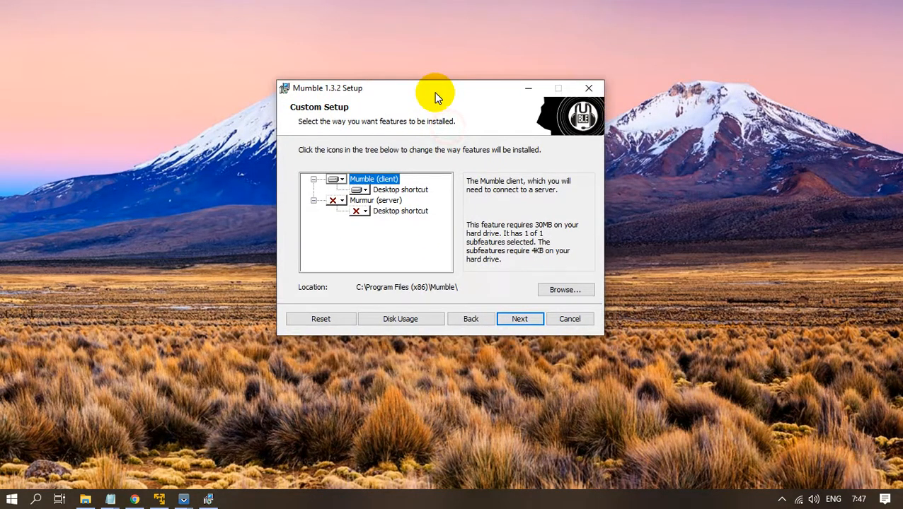
{"action": "left_click", "coordinate": [342, 203]}
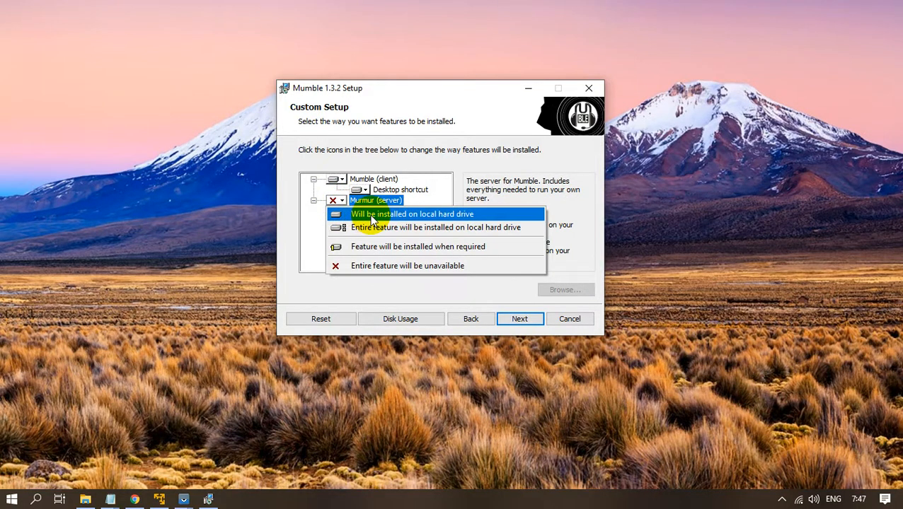
{"action": "left_click", "coordinate": [372, 216]}
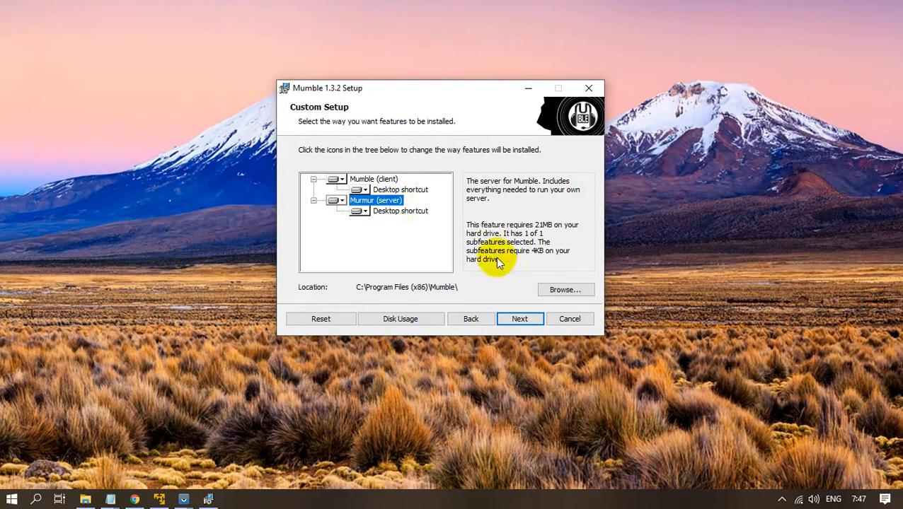
{"action": "left_click", "coordinate": [518, 319]}
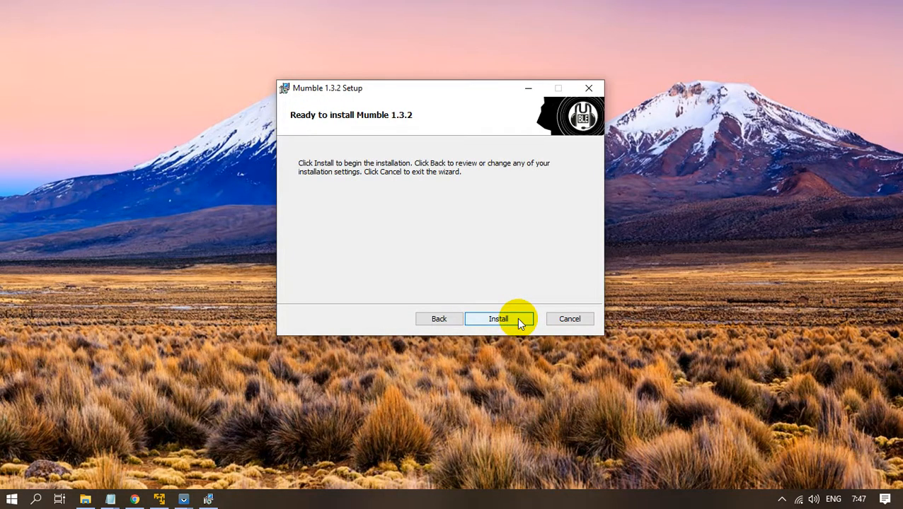
Run the Mumble 1.3.2 installation and click Finish once the progress bar completes.
{"action": "left_click", "coordinate": [517, 319]}
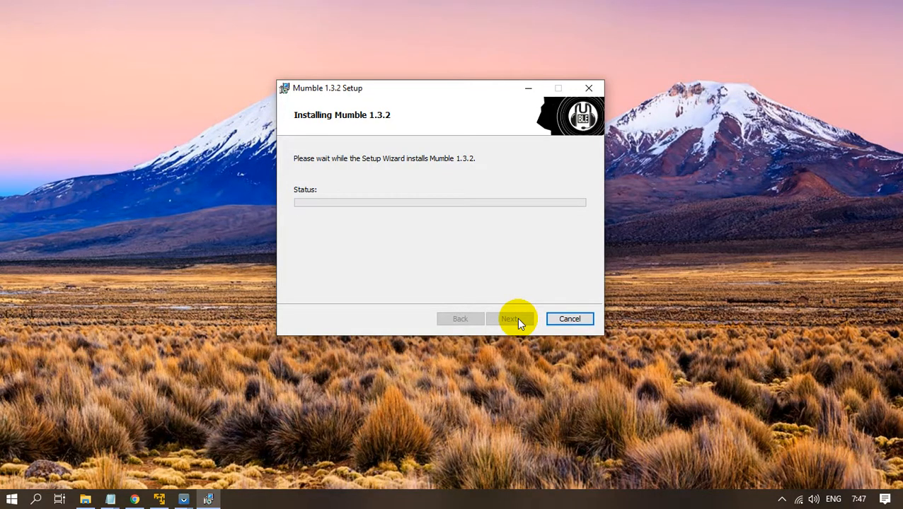
{"action": "left_click", "coordinate": [515, 319]}
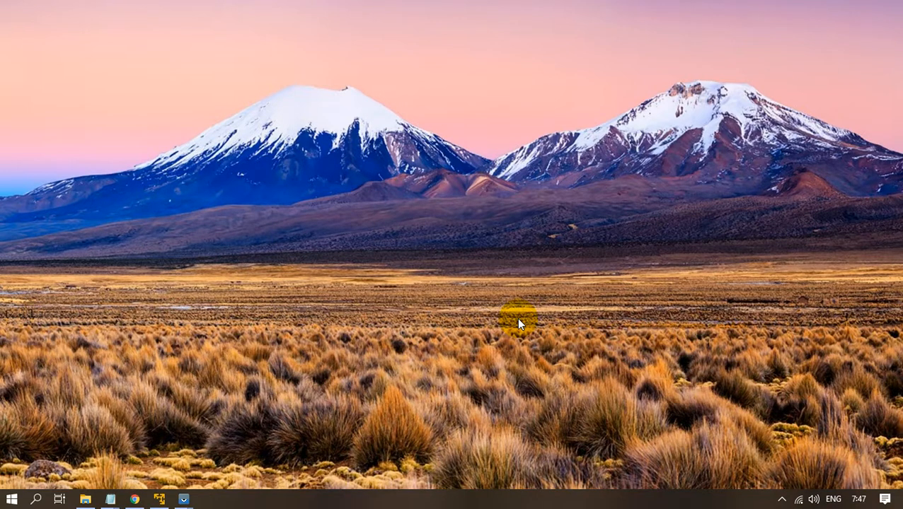
Search the Start menu for 'mur' and launch the Murmur app.
{"action": "left_click", "coordinate": [781, 499]}
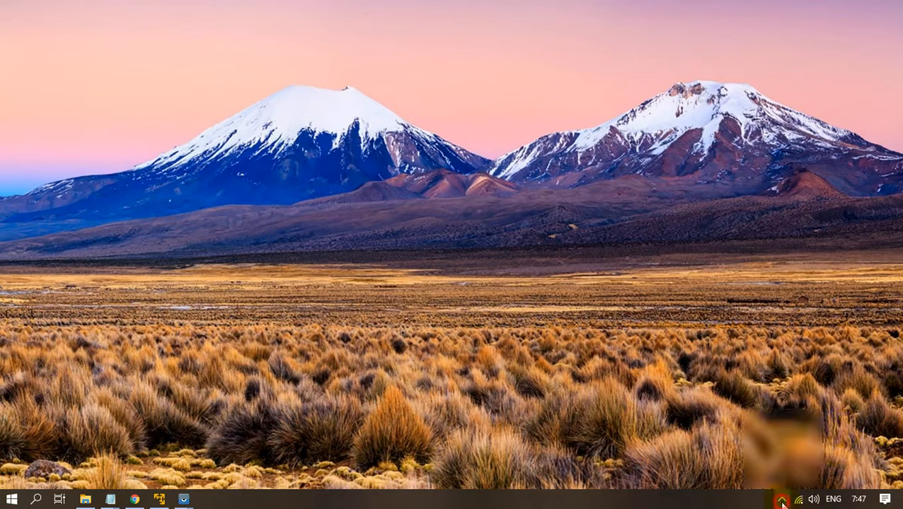
{"action": "left_click", "coordinate": [557, 400]}
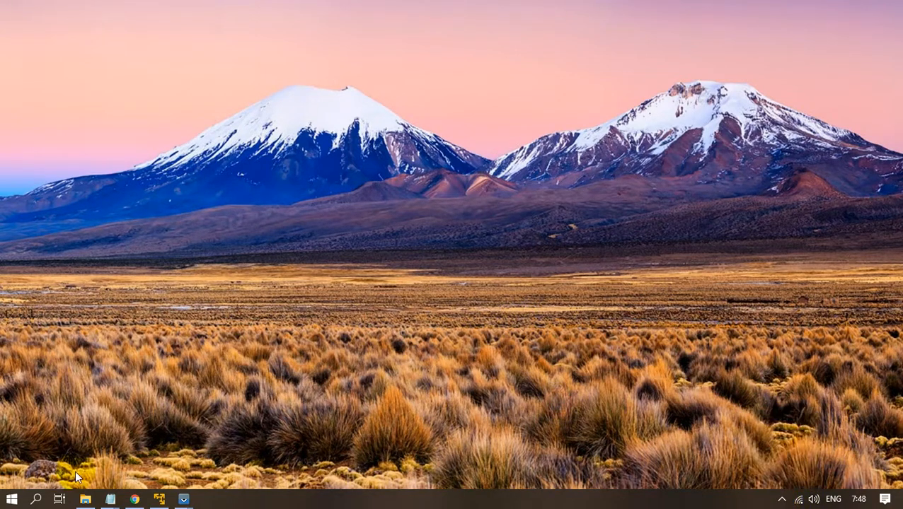
{"action": "left_click", "coordinate": [10, 502]}
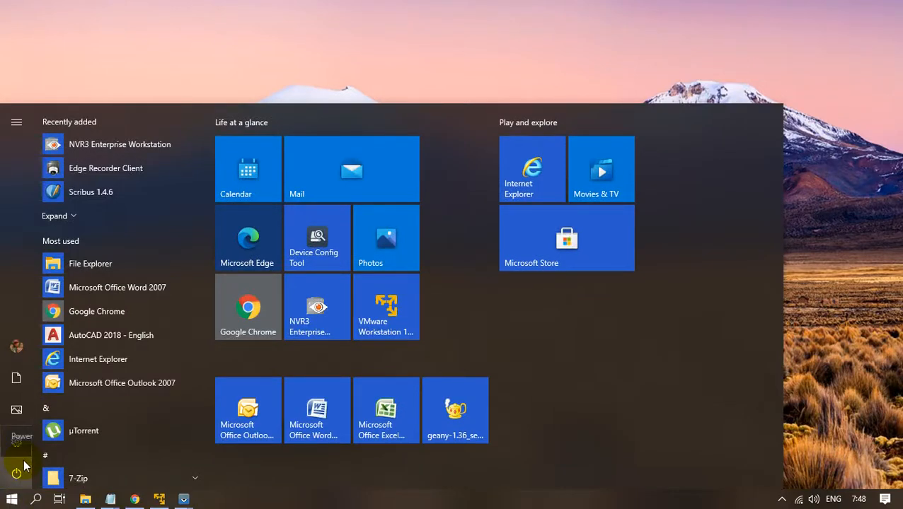
{"action": "type", "text": "mur"}
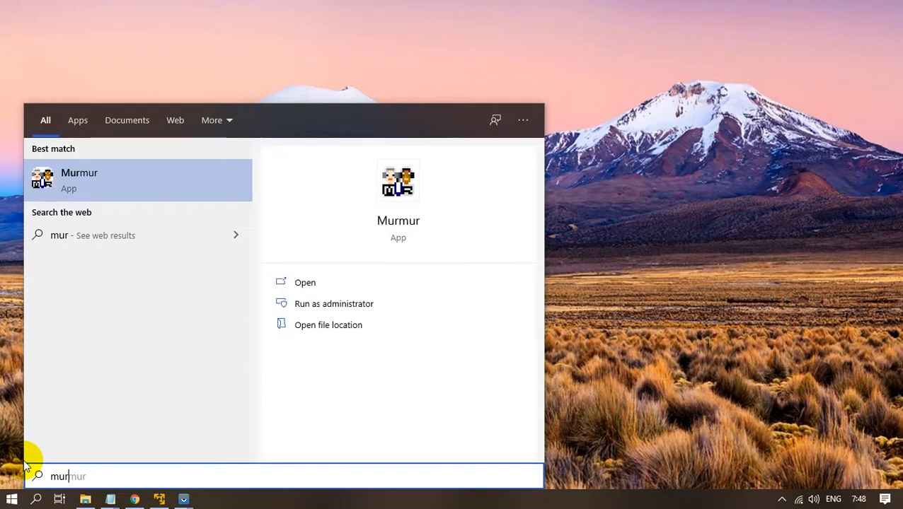
{"action": "left_click", "coordinate": [297, 281]}
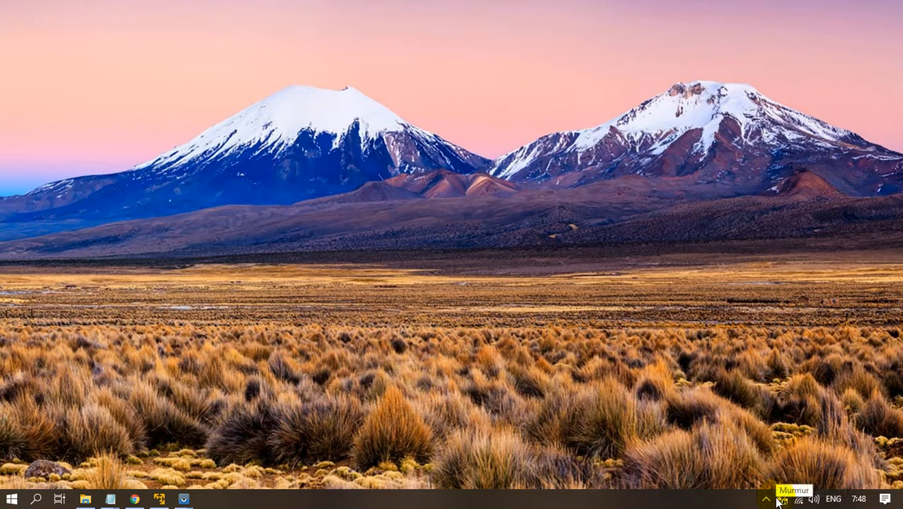
Open Command Prompt from the Start menu and run ipconfig.
{"action": "left_click", "coordinate": [14, 499]}
{"action": "type", "text": "cmd"}
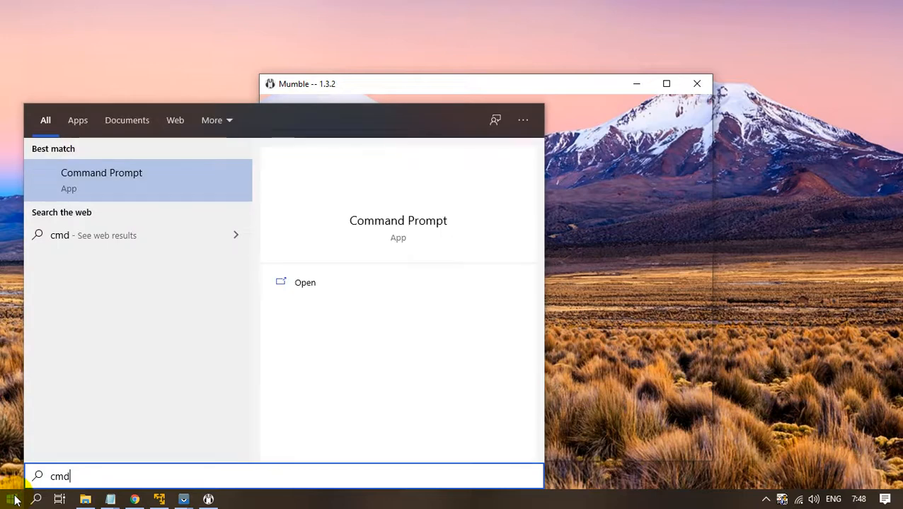
{"action": "left_click", "coordinate": [454, 288]}
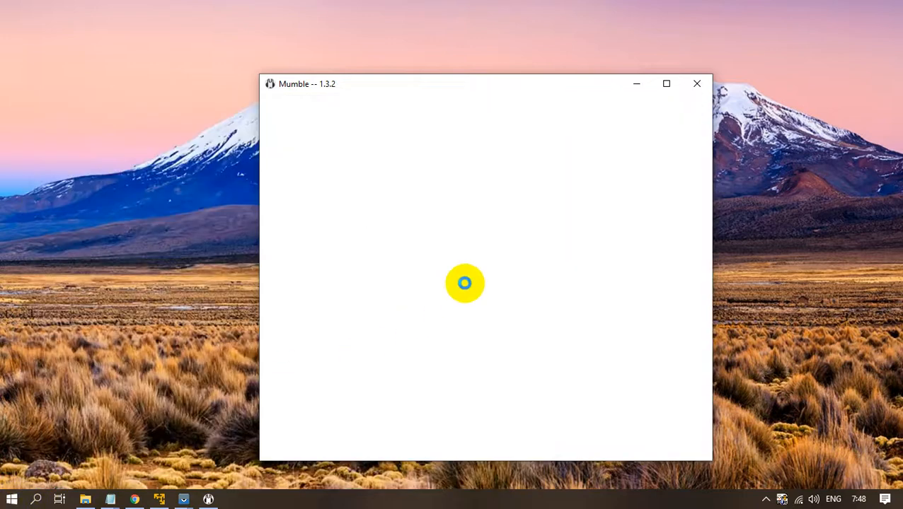
{"action": "left_click_drag", "start_coordinate": [473, 86], "coordinate": [324, 55]}
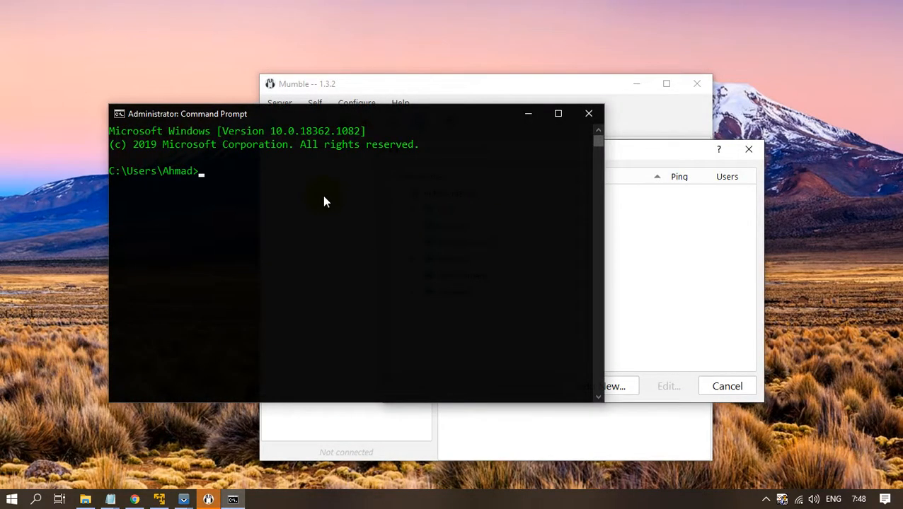
{"action": "type", "text": "ipconf"}
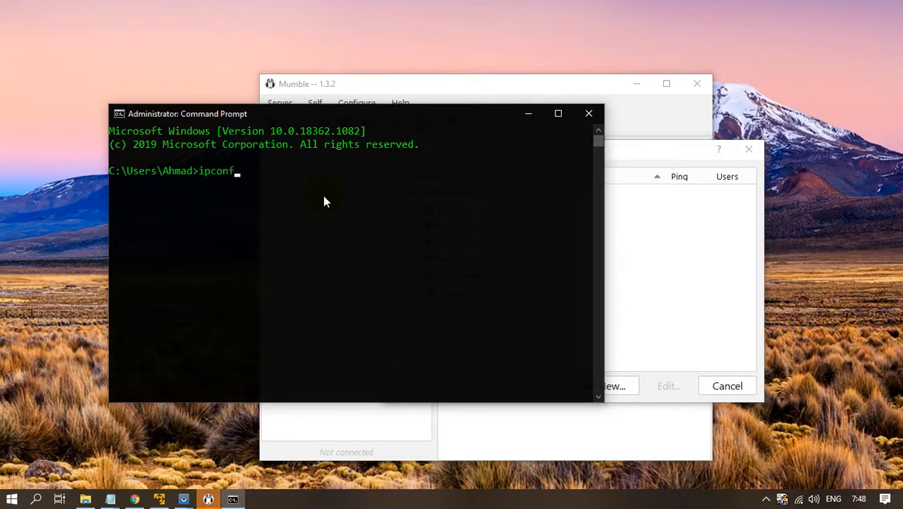
{"action": "type", "text": "ig"}
{"action": "key", "text": "Return"}
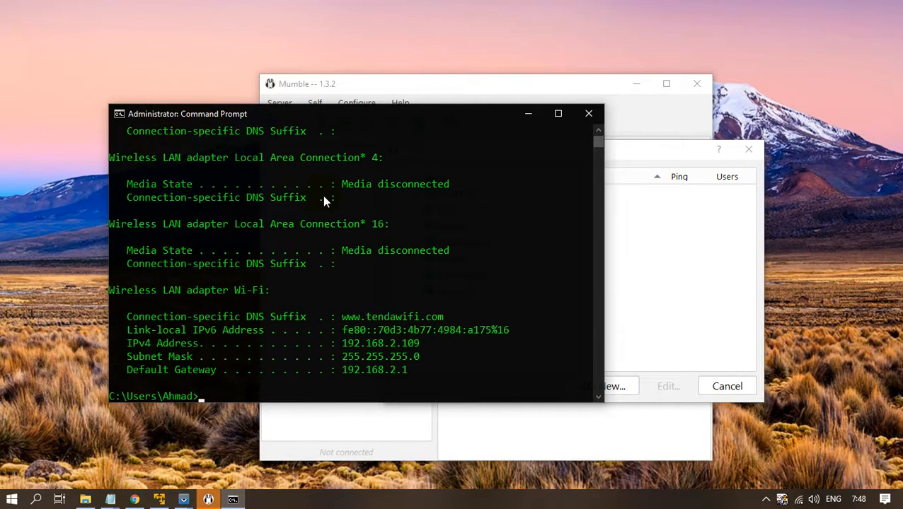
Scroll the ipconfig output and highlight the Wi-Fi IPv4 address 192.168.2.109.
{"action": "left_click_drag", "start_coordinate": [378, 132], "coordinate": [382, 200]}
{"action": "left_click", "coordinate": [334, 196]}
{"action": "scroll", "coordinate": [358, 223], "scroll_direction": "down", "scroll_amount": 2}
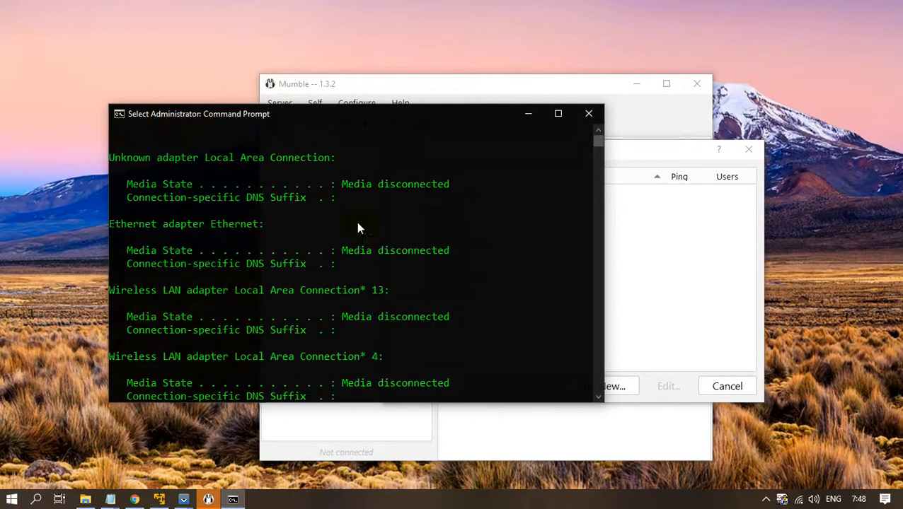
{"action": "scroll", "coordinate": [357, 227], "scroll_direction": "down", "scroll_amount": 8}
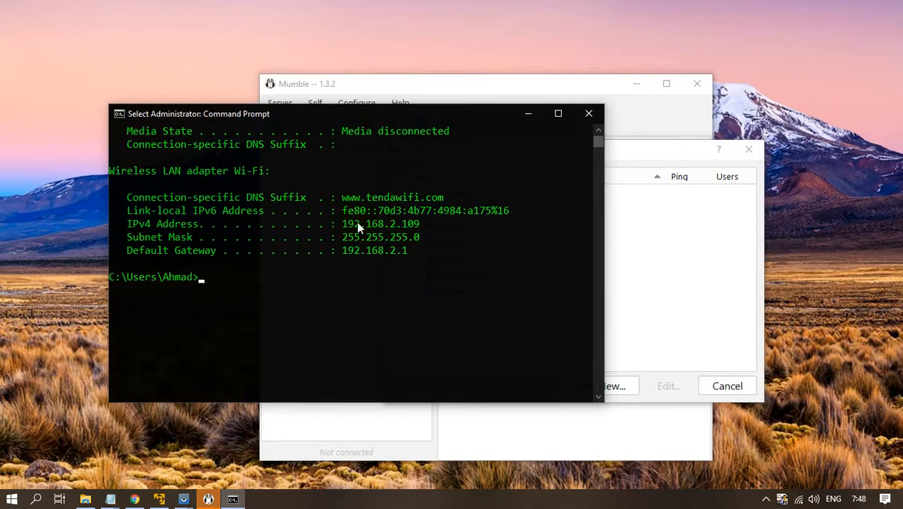
{"action": "scroll", "coordinate": [356, 222], "scroll_direction": "up", "scroll_amount": 1}
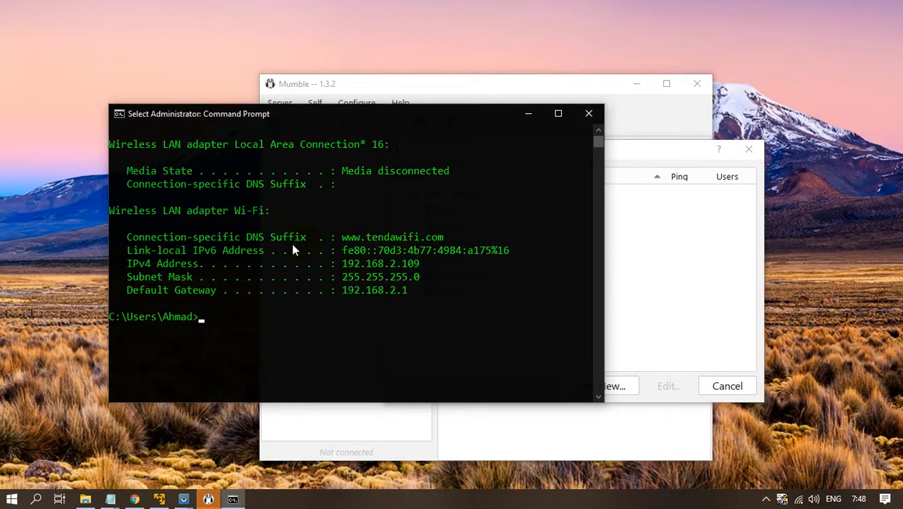
{"action": "scroll", "coordinate": [294, 249], "scroll_direction": "up", "scroll_amount": 9}
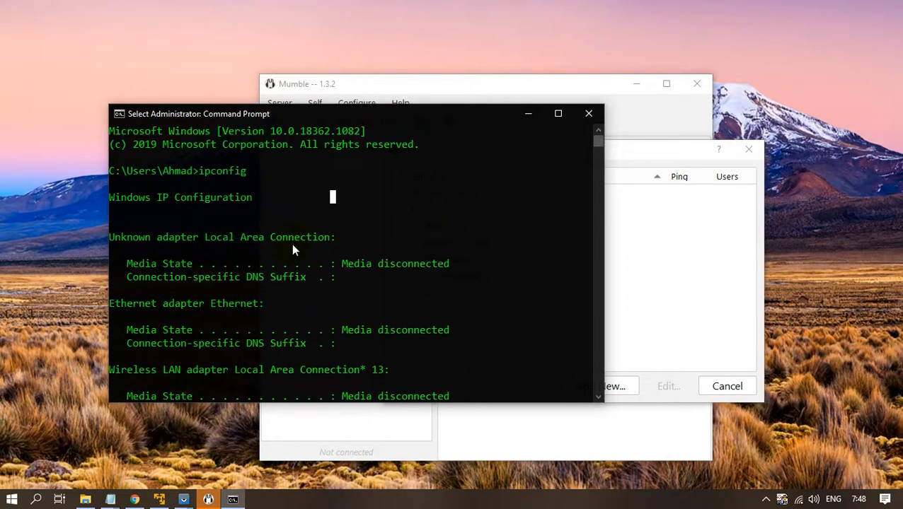
{"action": "scroll", "coordinate": [291, 249], "scroll_direction": "down", "scroll_amount": 9}
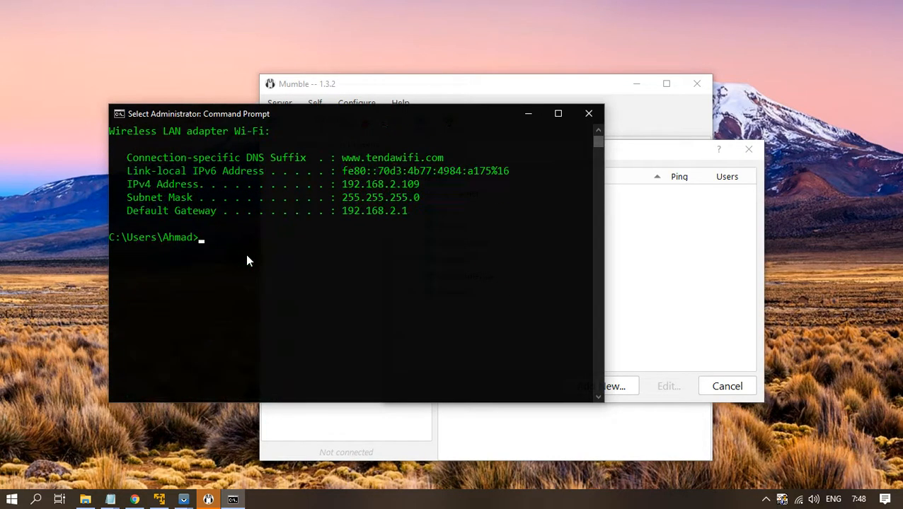
{"action": "scroll", "coordinate": [247, 256], "scroll_direction": "up", "scroll_amount": 1}
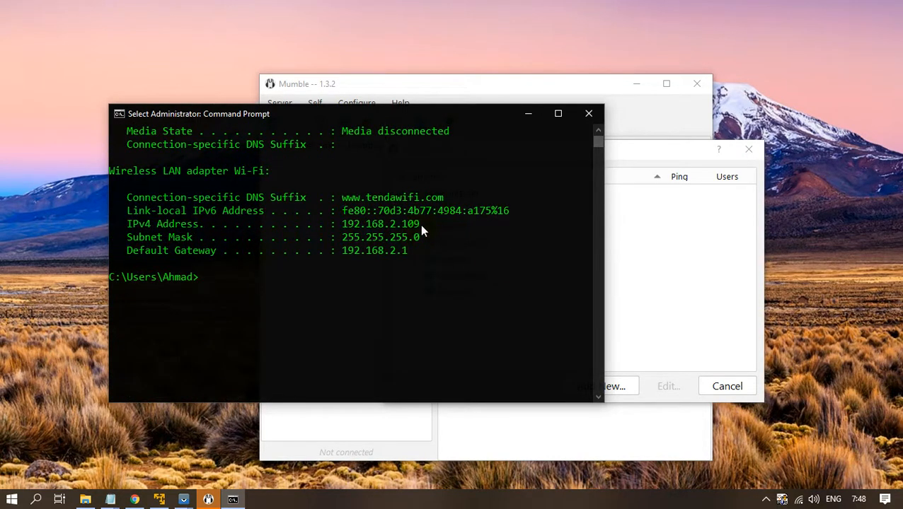
{"action": "left_click_drag", "start_coordinate": [420, 224], "coordinate": [344, 224]}
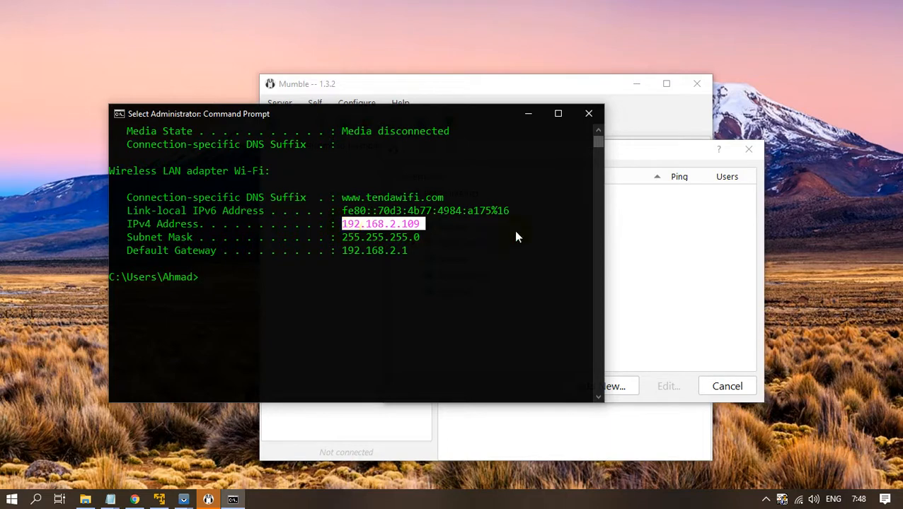
Add a new Mumble server entry, ignoring the clipboard prompt, with address 127.0.0.1.
{"action": "left_click", "coordinate": [634, 226]}
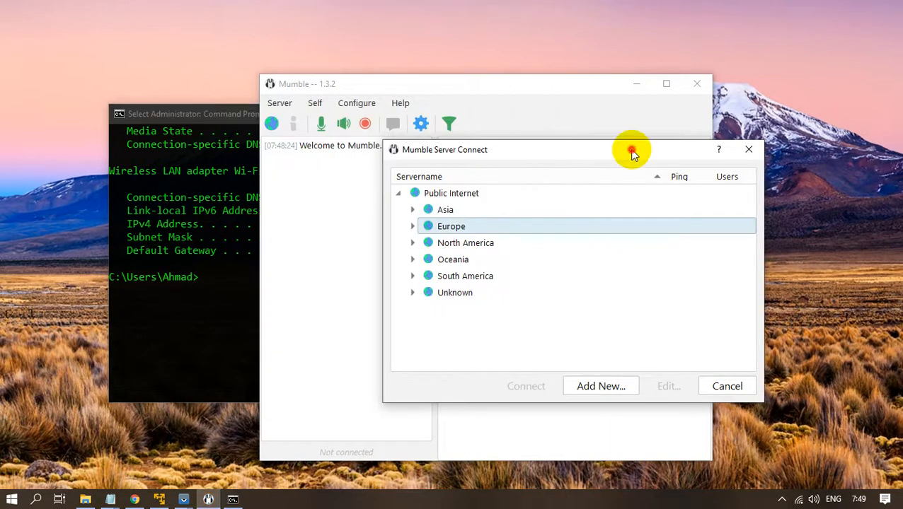
{"action": "left_click_drag", "start_coordinate": [632, 154], "coordinate": [612, 174]}
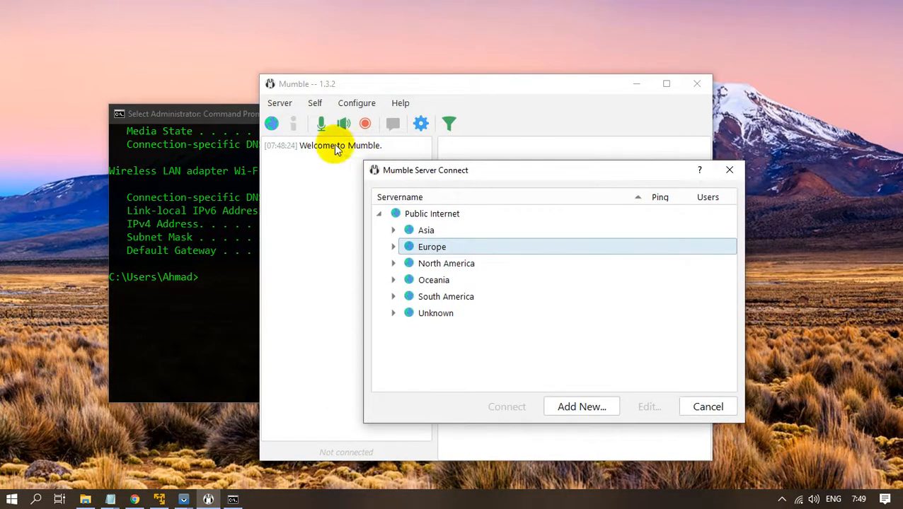
{"action": "left_click", "coordinate": [210, 114]}
{"action": "left_click", "coordinate": [474, 91]}
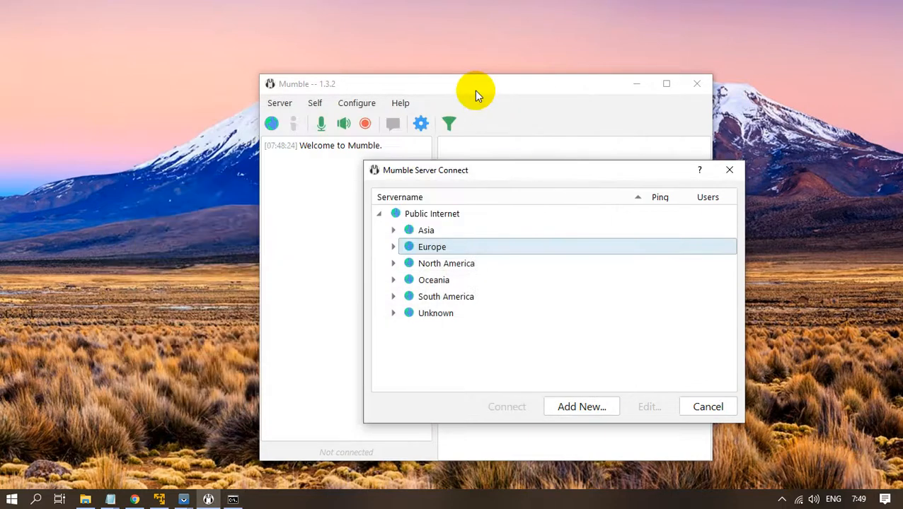
{"action": "left_click", "coordinate": [586, 405]}
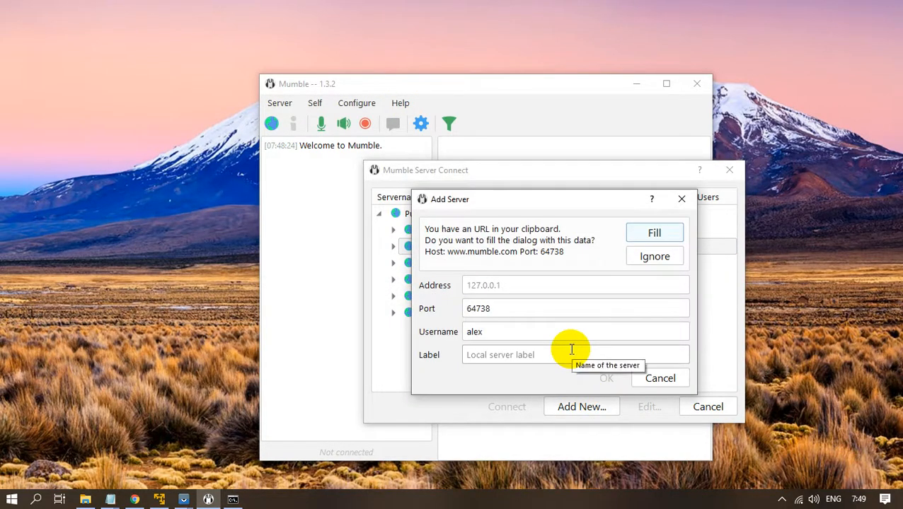
{"action": "left_click", "coordinate": [653, 258]}
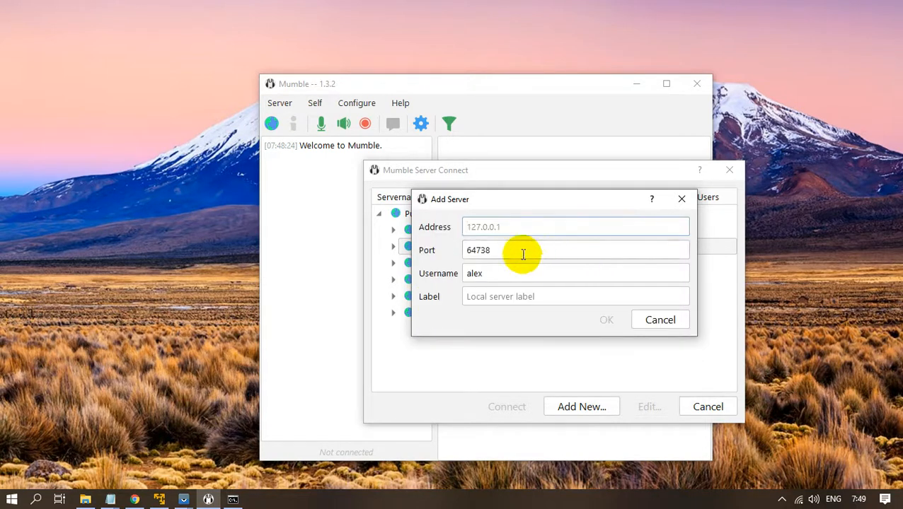
{"action": "left_click", "coordinate": [523, 229]}
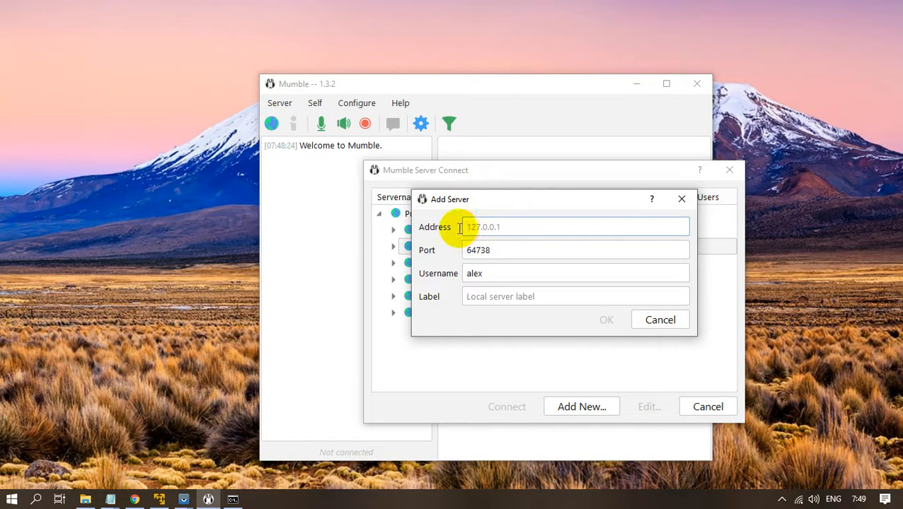
{"action": "type", "text": "12"}
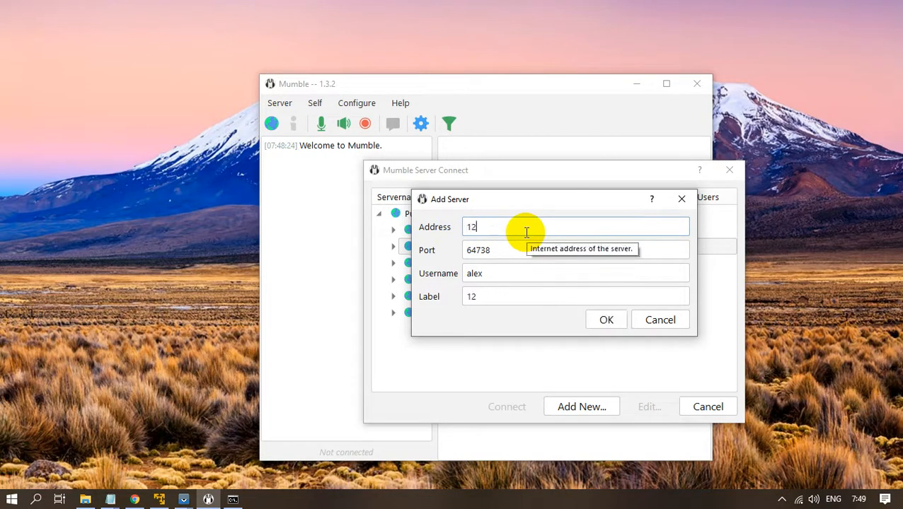
{"action": "type", "text": "7.0.0.1"}
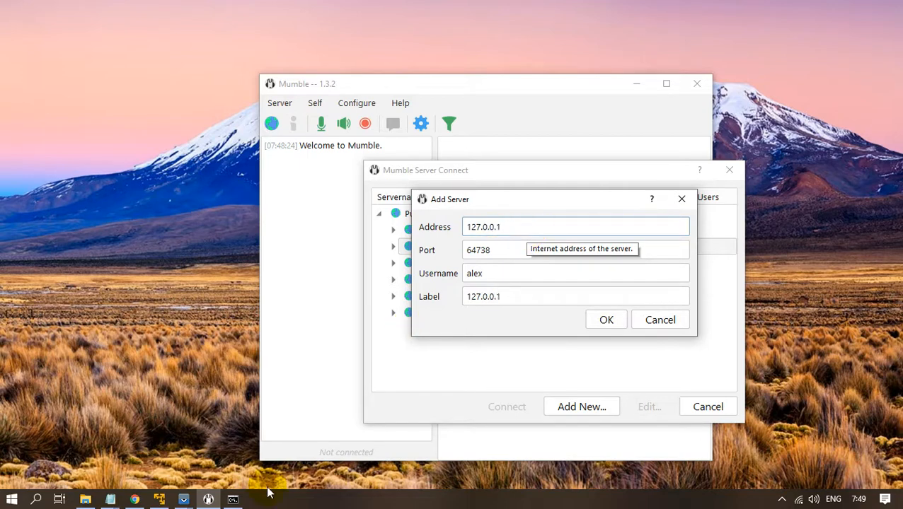
Recheck the IPv4 address 192.168.2.109 in the console, then return to the Add Server dialog.
{"action": "left_click", "coordinate": [232, 499]}
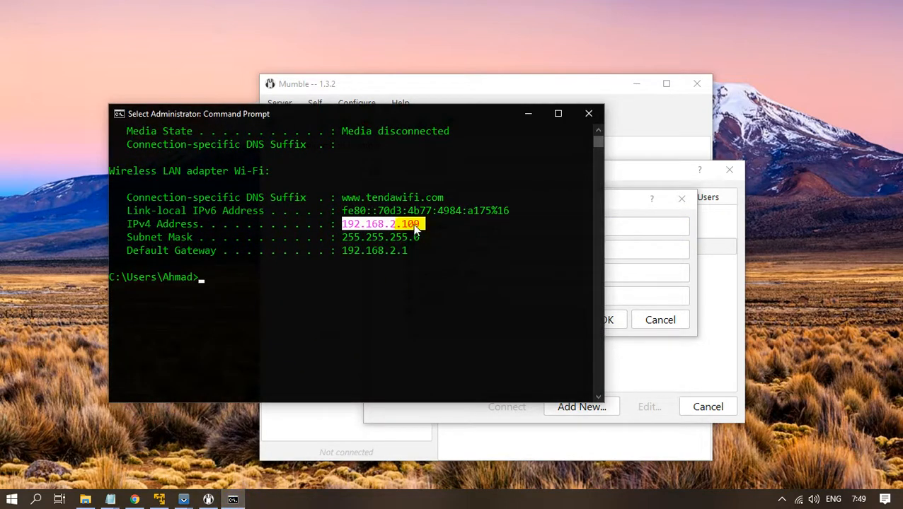
{"action": "left_click", "coordinate": [528, 113]}
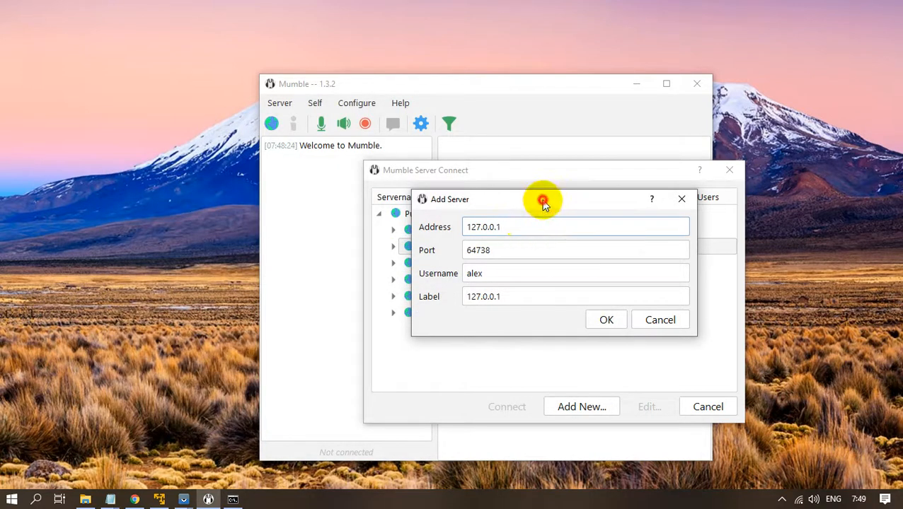
{"action": "left_click_drag", "start_coordinate": [544, 202], "coordinate": [455, 225]}
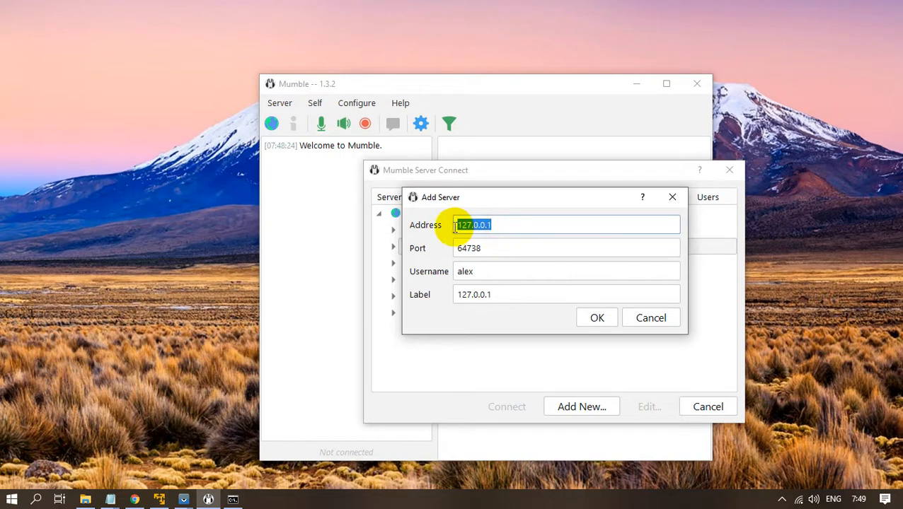
{"action": "left_click", "coordinate": [233, 500]}
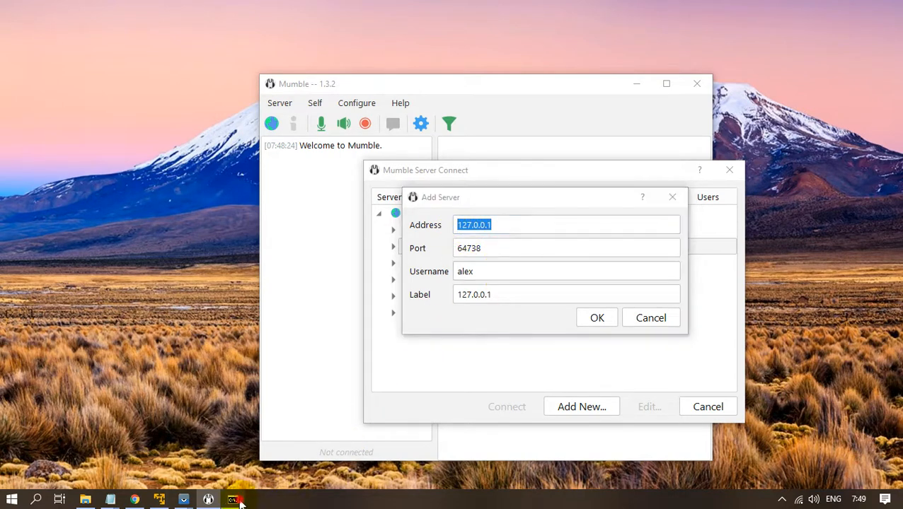
{"action": "left_click_drag", "start_coordinate": [434, 225], "coordinate": [348, 227]}
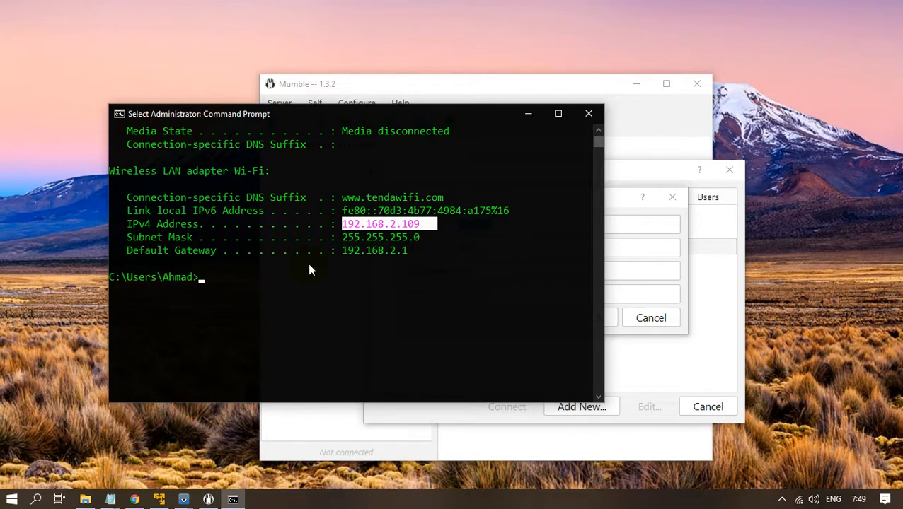
{"action": "scroll", "coordinate": [309, 265], "scroll_direction": "up", "scroll_amount": 4}
{"action": "scroll", "coordinate": [309, 265], "scroll_direction": "down", "scroll_amount": 4}
{"action": "left_click", "coordinate": [481, 289]}
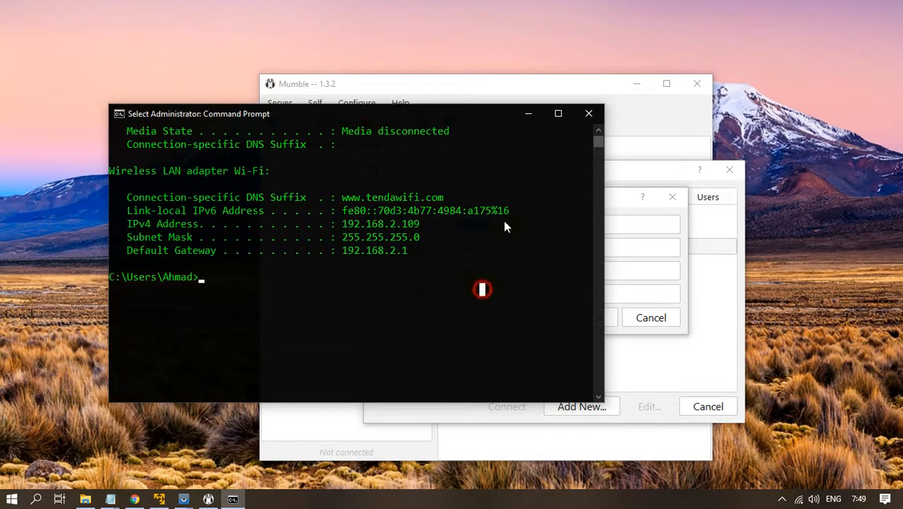
{"action": "left_click", "coordinate": [530, 116]}
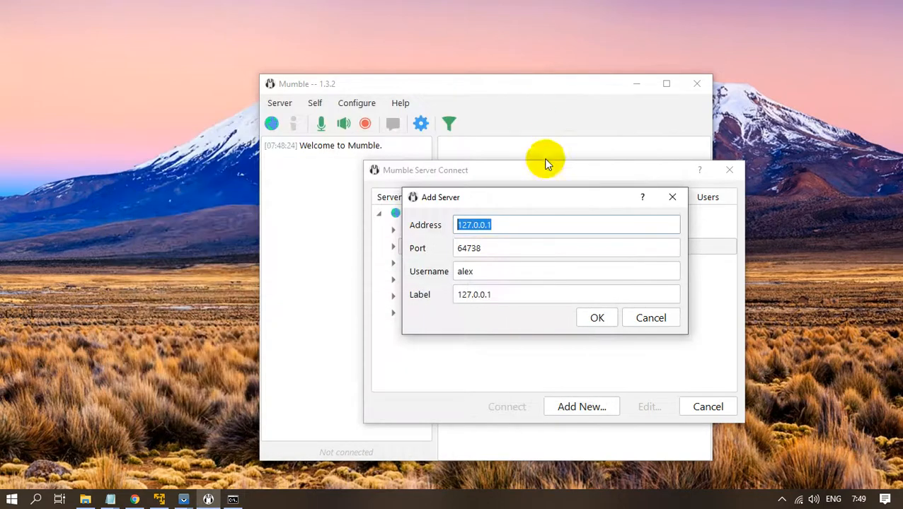
{"action": "left_click", "coordinate": [233, 500]}
{"action": "left_click_drag", "start_coordinate": [423, 225], "coordinate": [346, 228]}
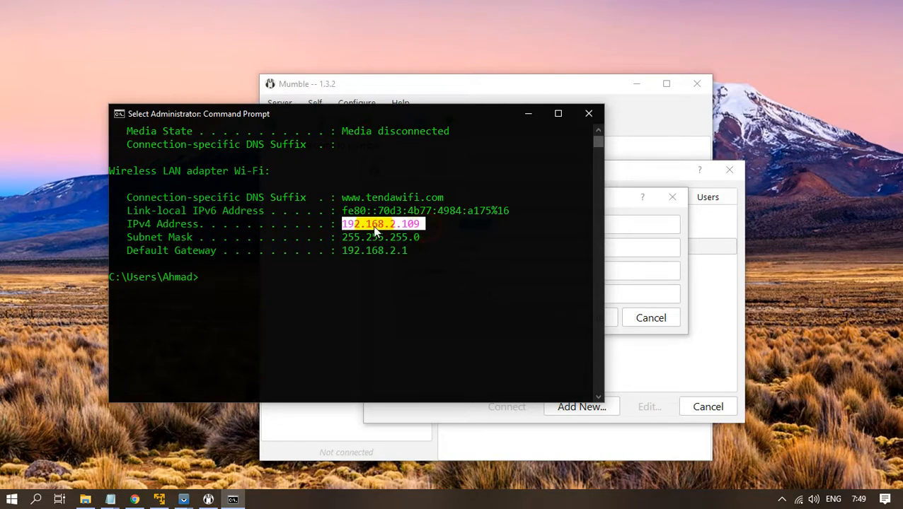
{"action": "left_click", "coordinate": [527, 115]}
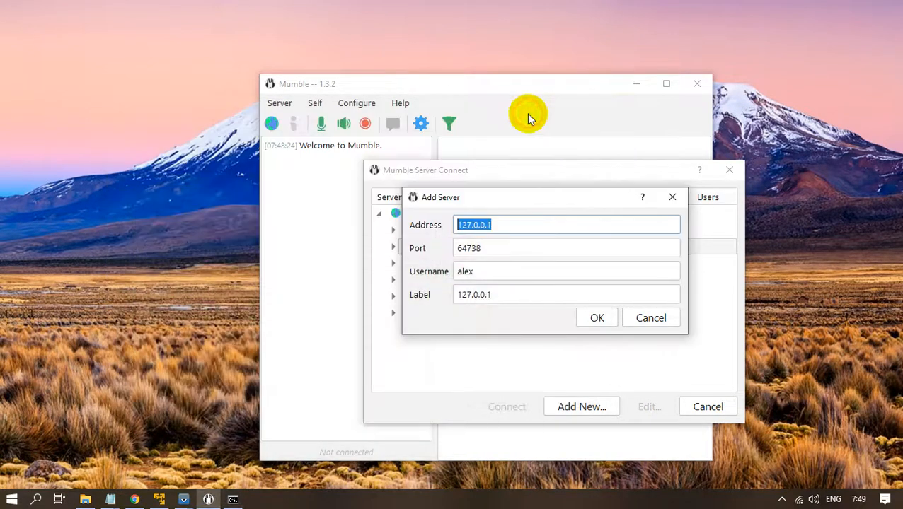
Set username abcd and label Local for 127.0.0.1:64738 and save the favourite.
{"action": "left_click", "coordinate": [511, 230]}
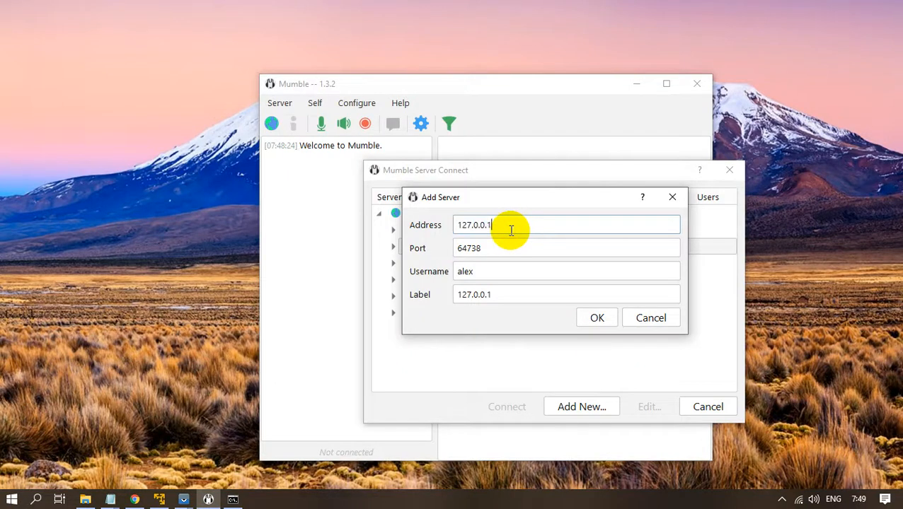
{"action": "left_click", "coordinate": [482, 248]}
{"action": "left_click_drag", "start_coordinate": [482, 249], "coordinate": [443, 250]}
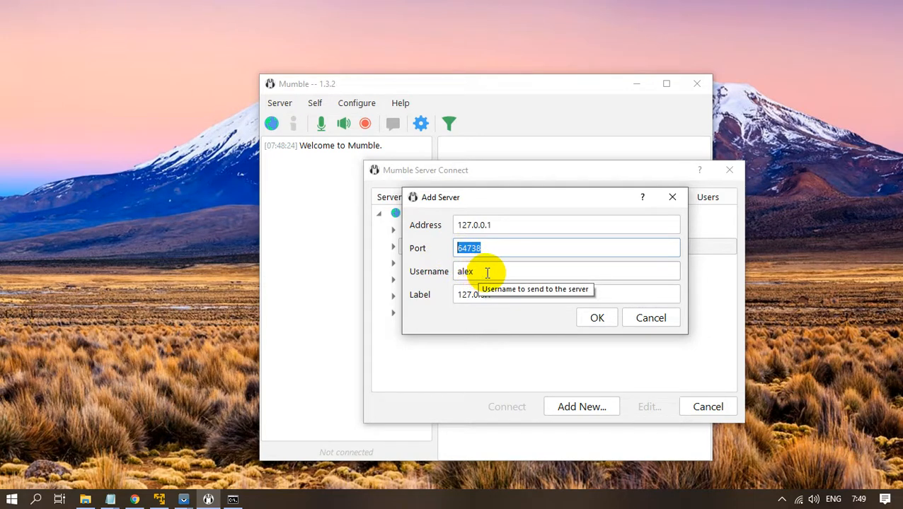
{"action": "left_click_drag", "start_coordinate": [487, 272], "coordinate": [453, 274]}
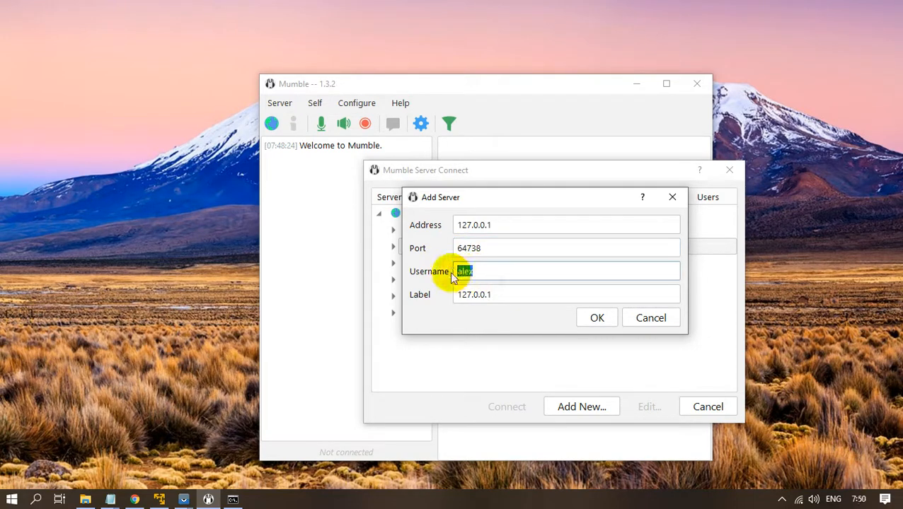
{"action": "type", "text": "accd"}
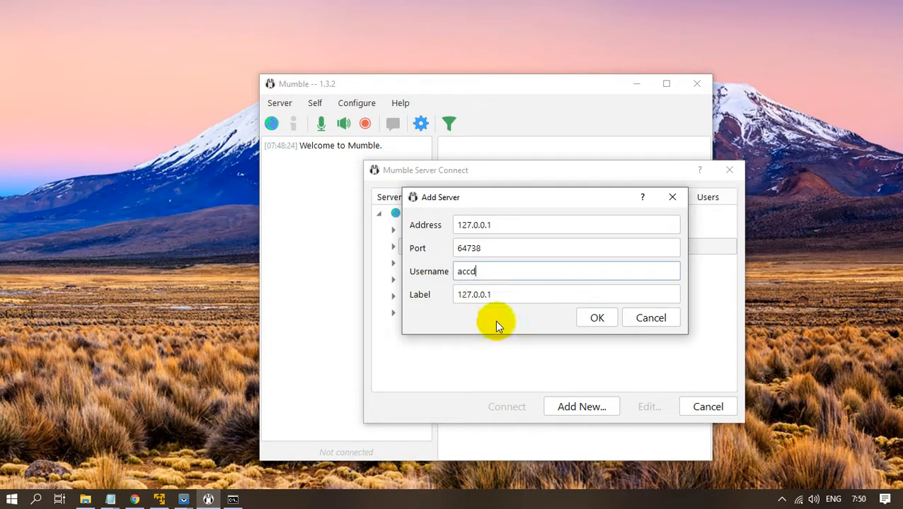
{"action": "left_click_drag", "start_coordinate": [513, 298], "coordinate": [433, 298]}
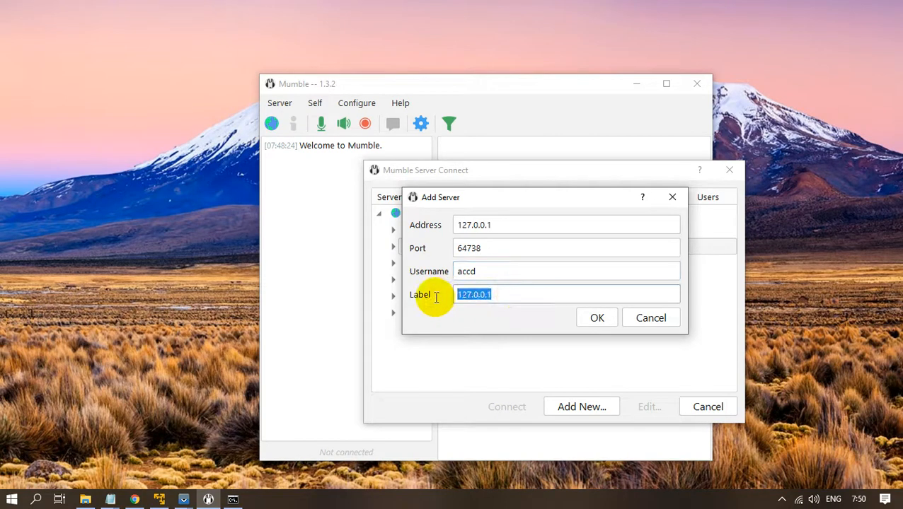
{"action": "type", "text": "Local"}
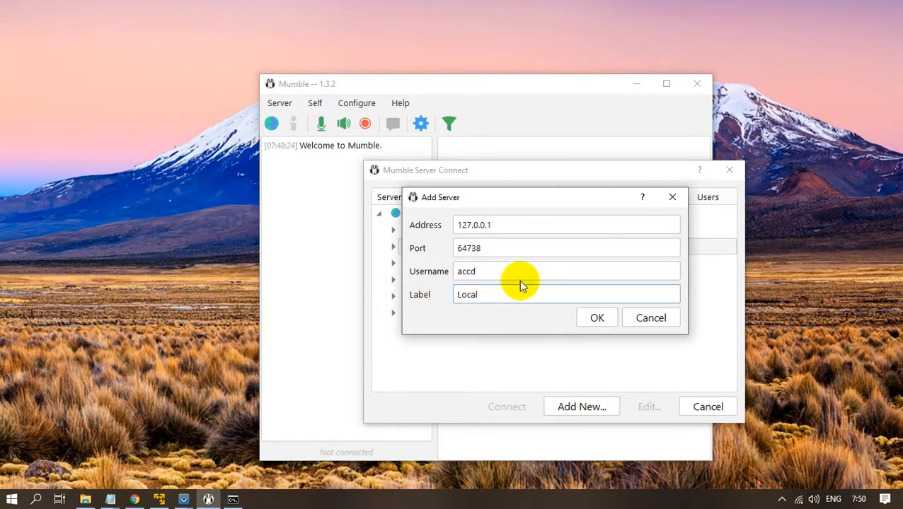
{"action": "left_click_drag", "start_coordinate": [502, 273], "coordinate": [420, 277]}
{"action": "type", "text": "abcd"}
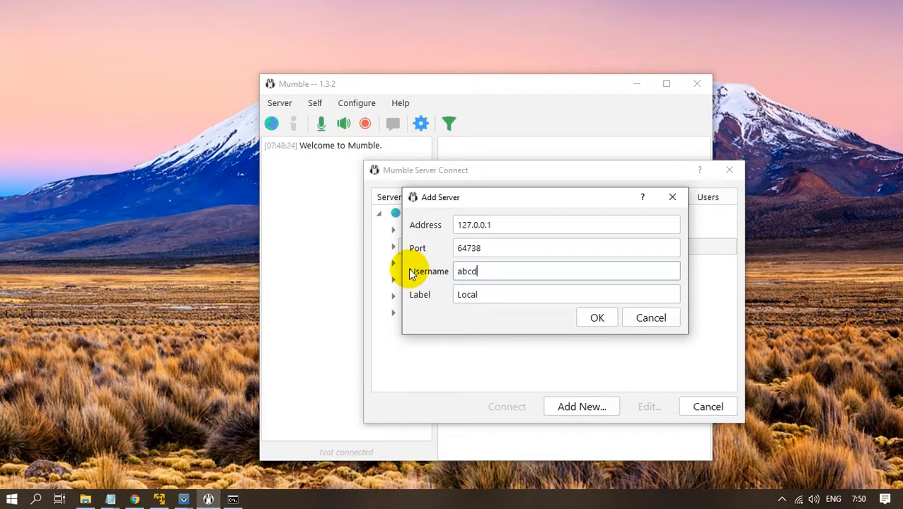
{"action": "left_click", "coordinate": [597, 316]}
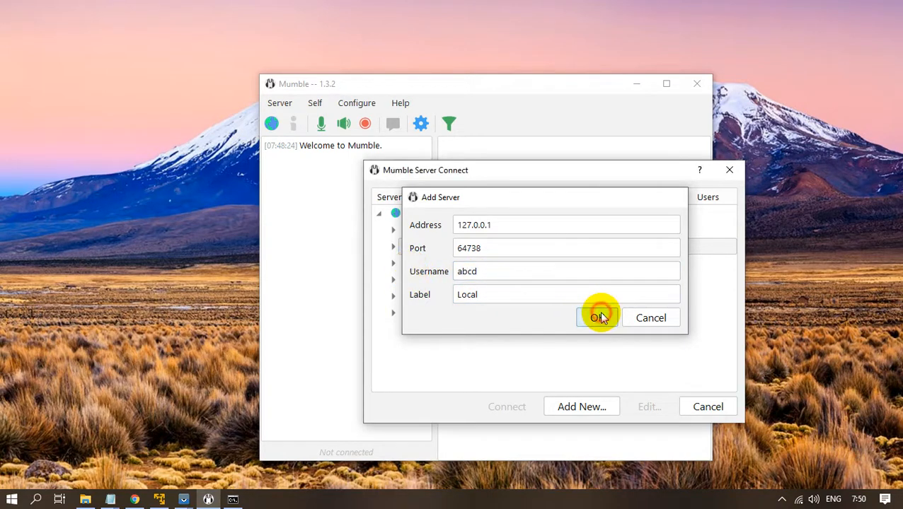
{"action": "left_click_drag", "start_coordinate": [588, 178], "coordinate": [538, 171]}
Connect to Local, accept its self-signed certificate, and reposition the Mumble window top-left.
{"action": "left_click", "coordinate": [467, 400]}
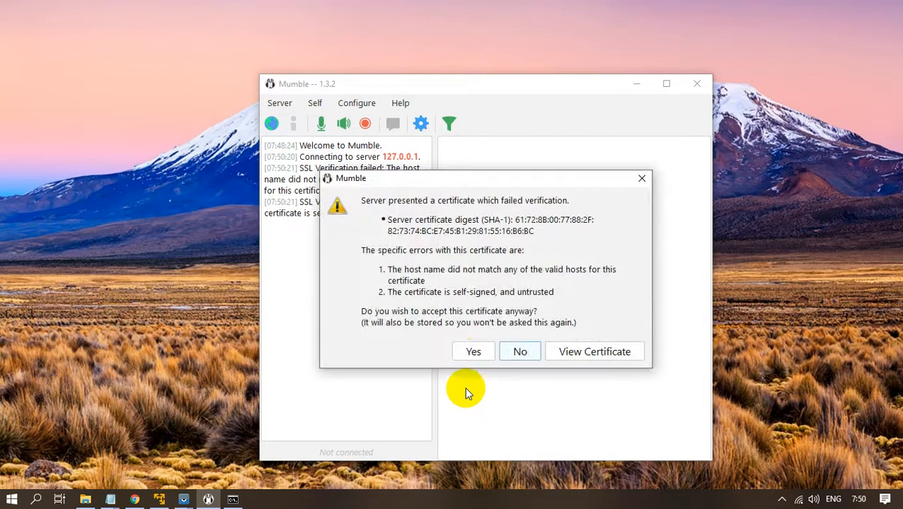
{"action": "left_click", "coordinate": [473, 353]}
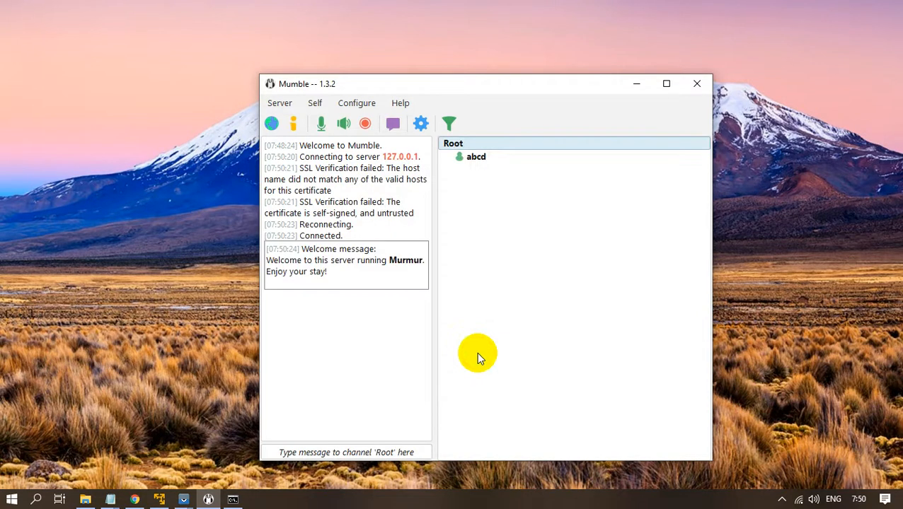
{"action": "left_click_drag", "start_coordinate": [504, 91], "coordinate": [372, 56]}
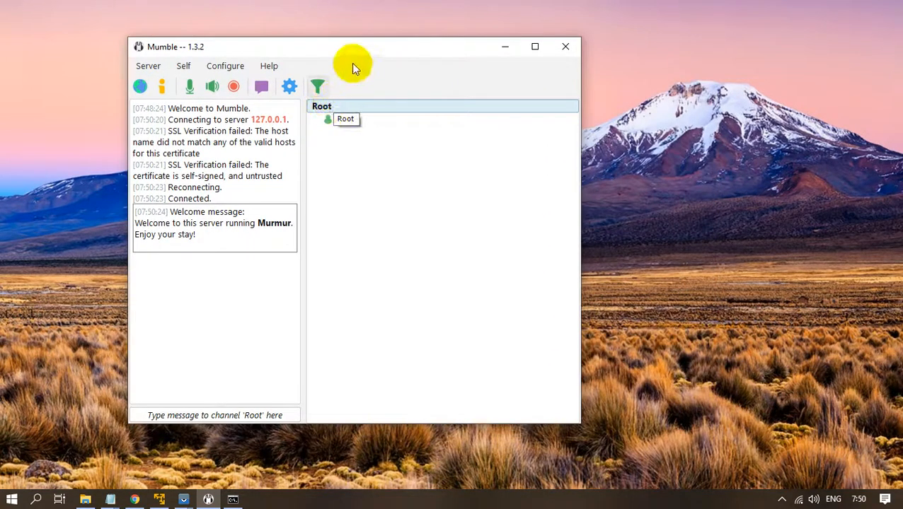
{"action": "left_click_drag", "start_coordinate": [358, 55], "coordinate": [313, 48]}
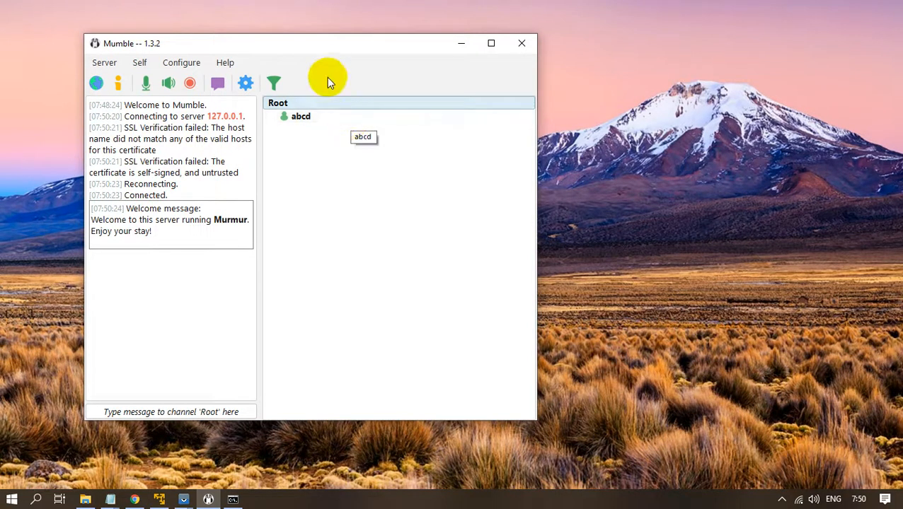
{"action": "mouse_move", "coordinate": [326, 46]}
{"action": "left_mouse_down"}
{"action": "mouse_move", "coordinate": [369, 57]}
{"action": "mouse_move", "coordinate": [329, 53]}
{"action": "mouse_move", "coordinate": [338, 53]}
{"action": "left_mouse_up"}
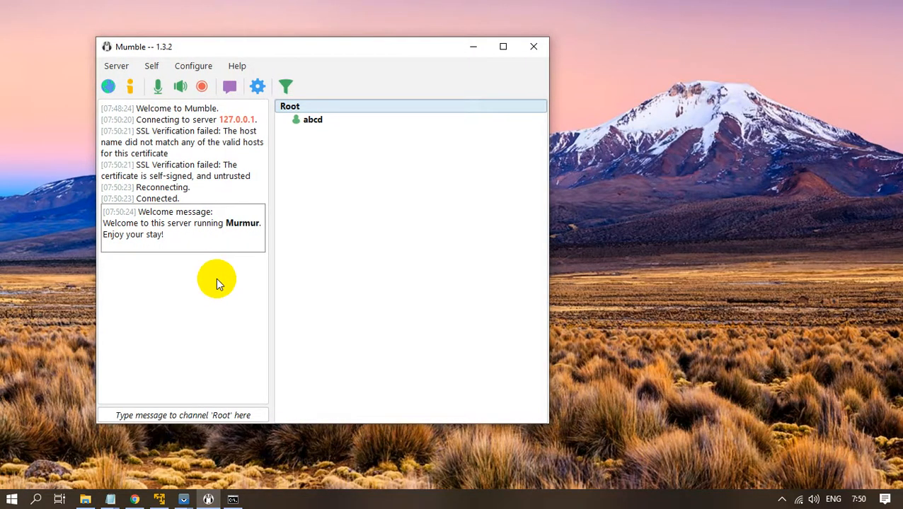
Restore and reposition the virtual machine window, then launch Mumble inside it.
{"action": "left_click", "coordinate": [159, 500]}
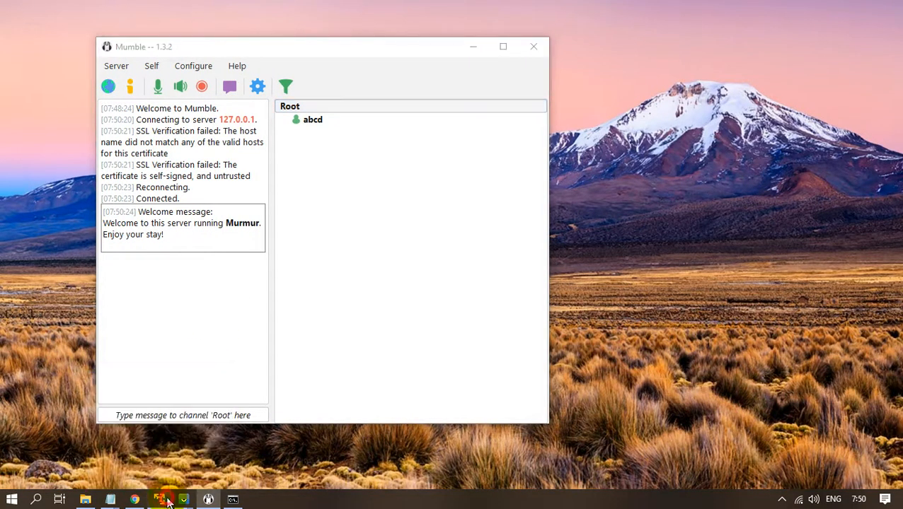
{"action": "double_click", "coordinate": [342, 10]}
{"action": "left_click_drag", "start_coordinate": [409, 15], "coordinate": [644, 33]}
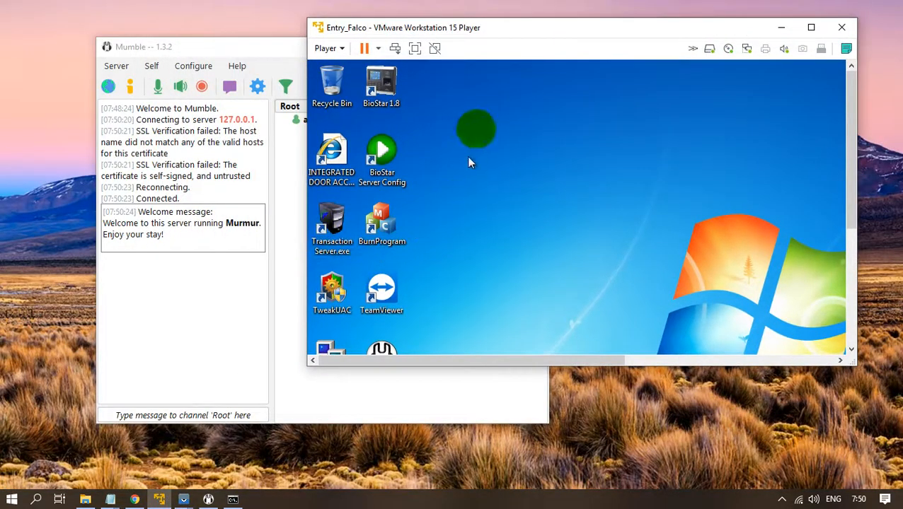
{"action": "left_click_drag", "start_coordinate": [859, 202], "coordinate": [871, 248]}
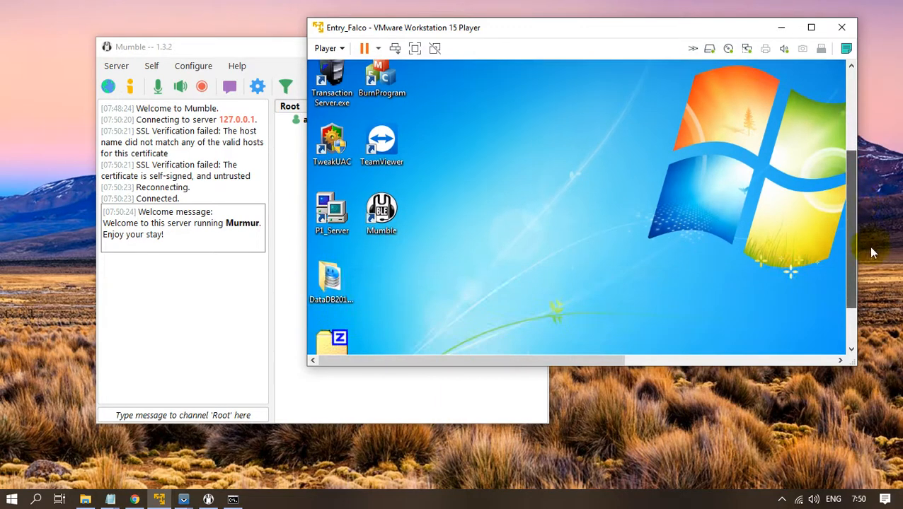
{"action": "double_click", "coordinate": [399, 210]}
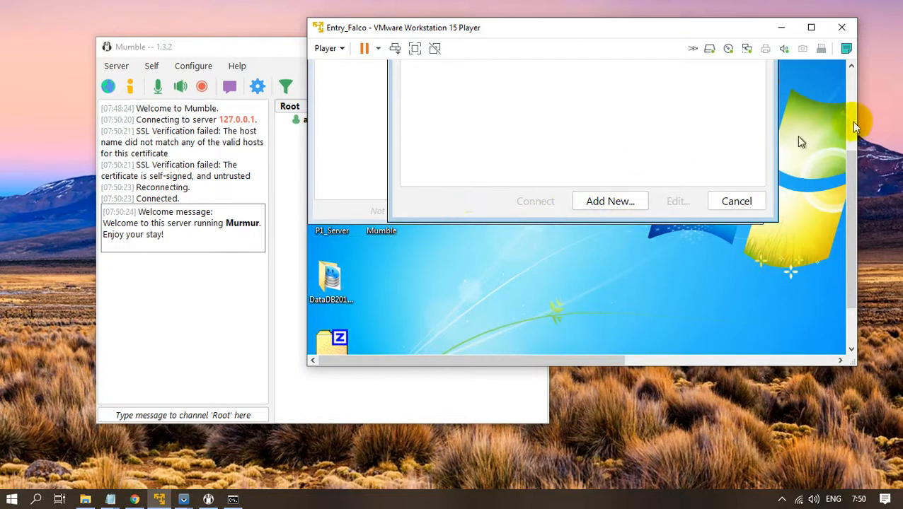
{"action": "left_click_drag", "start_coordinate": [852, 212], "coordinate": [832, 149]}
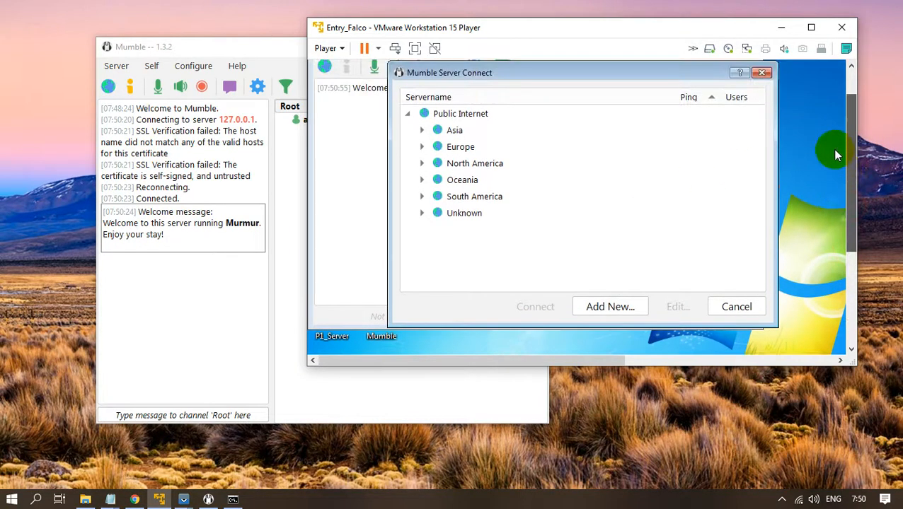
Add a server at 192.168.2.109 with username 1234, save it, and connect.
{"action": "left_click", "coordinate": [609, 311]}
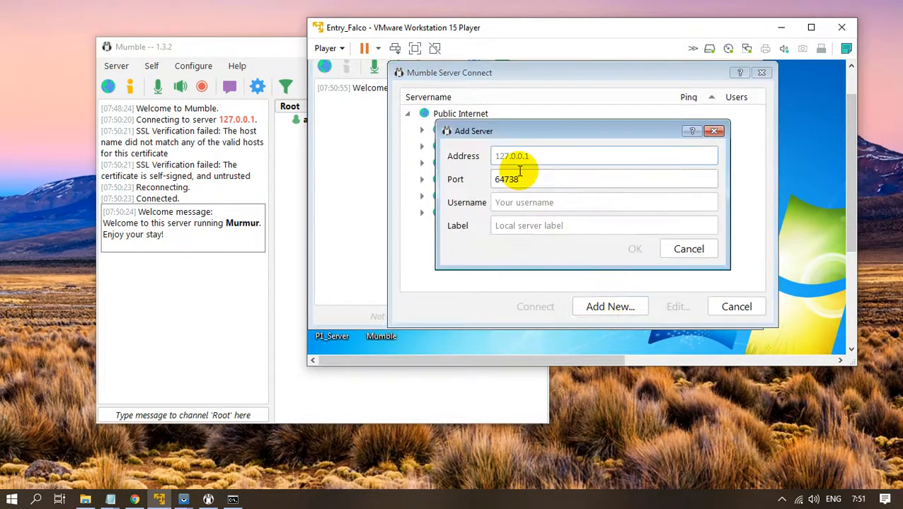
{"action": "left_click", "coordinate": [520, 170]}
{"action": "type", "text": "192."}
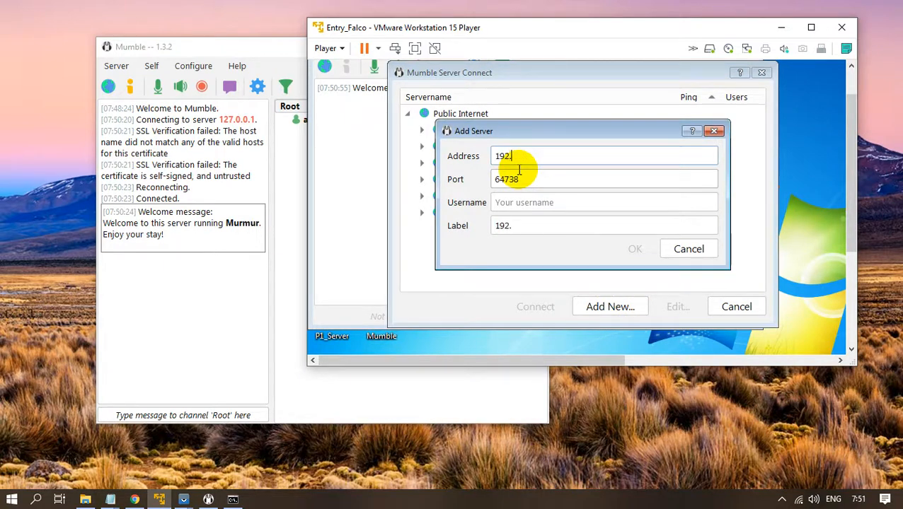
{"action": "type", "text": "168.2.109"}
{"action": "left_click", "coordinate": [512, 210]}
{"action": "type", "text": "1234"}
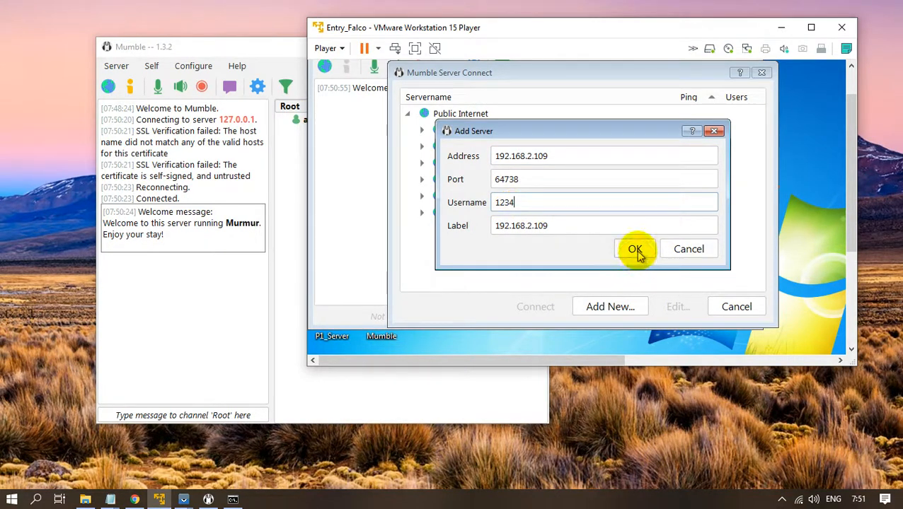
{"action": "left_click", "coordinate": [573, 232]}
{"action": "triple_click", "coordinate": [574, 232]}
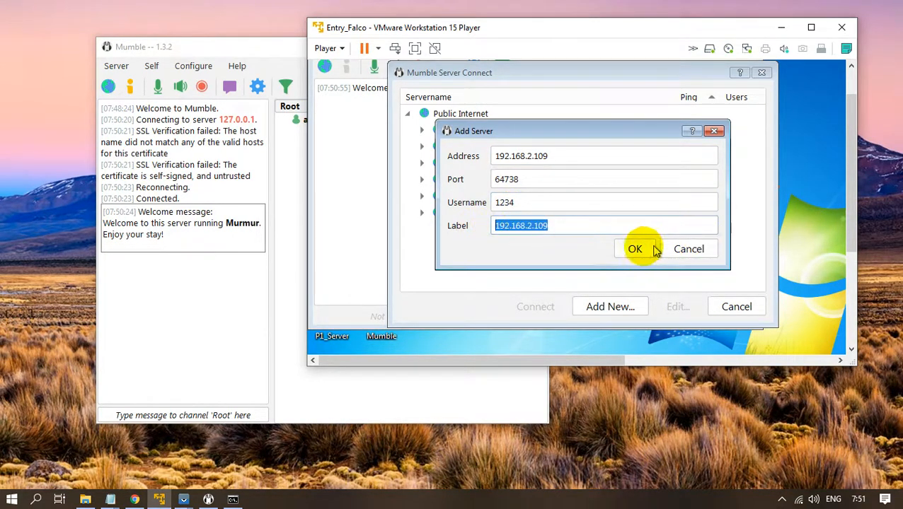
{"action": "left_click", "coordinate": [634, 249]}
{"action": "left_click", "coordinate": [554, 306]}
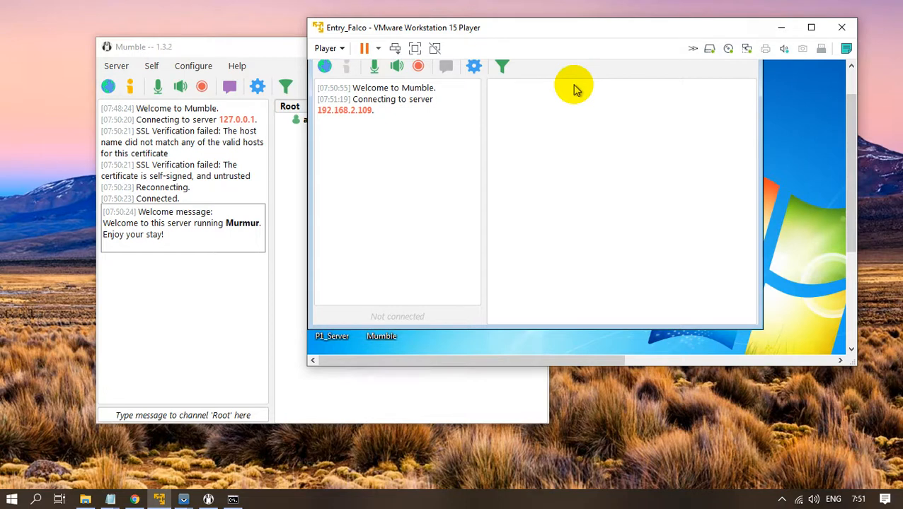
Accept the certificate in the VM's Mumble and check both clients list 1234 and abcd.
{"action": "left_click_drag", "start_coordinate": [590, 31], "coordinate": [638, 46]}
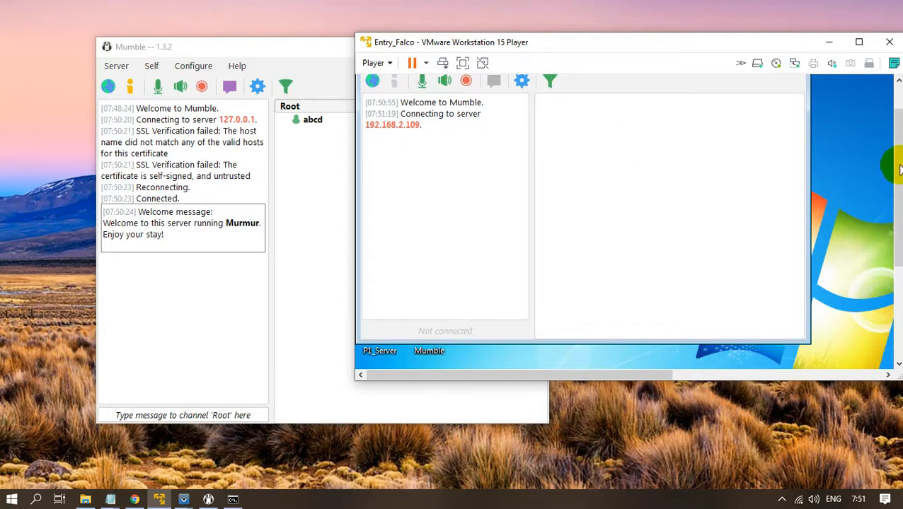
{"action": "left_click_drag", "start_coordinate": [898, 164], "coordinate": [888, 134]}
{"action": "left_click", "coordinate": [569, 324]}
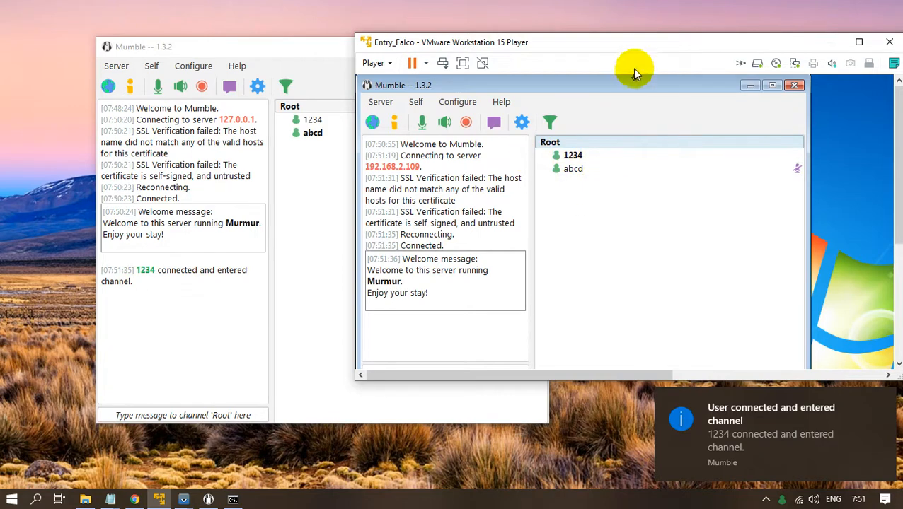
{"action": "left_click_drag", "start_coordinate": [637, 47], "coordinate": [663, 60]}
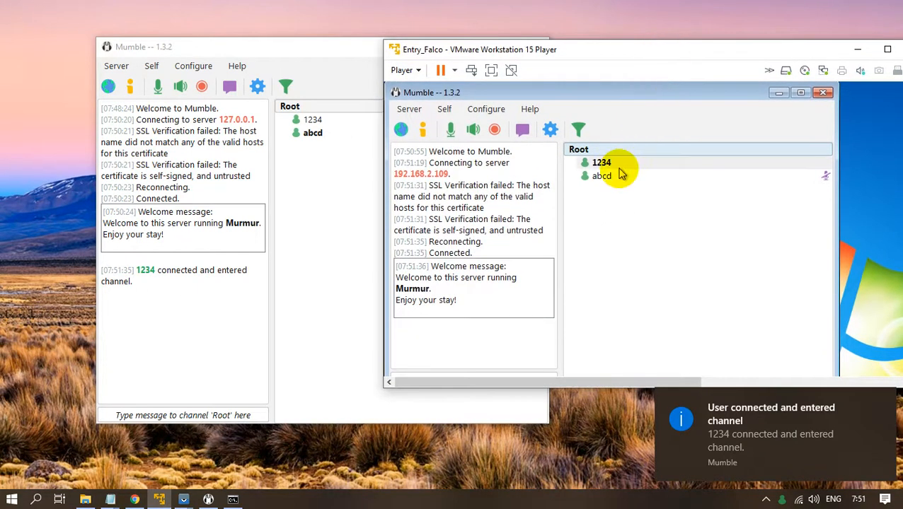
{"action": "left_click", "coordinate": [361, 48]}
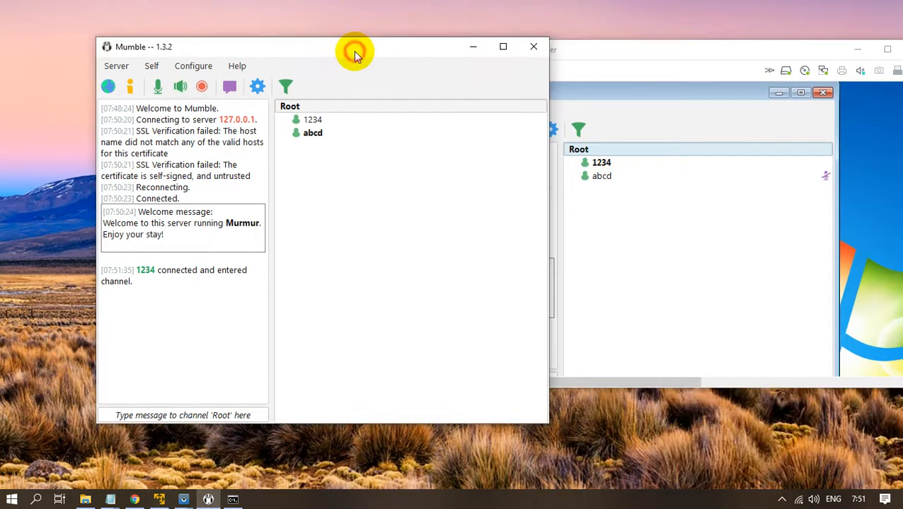
{"action": "left_click", "coordinate": [749, 232]}
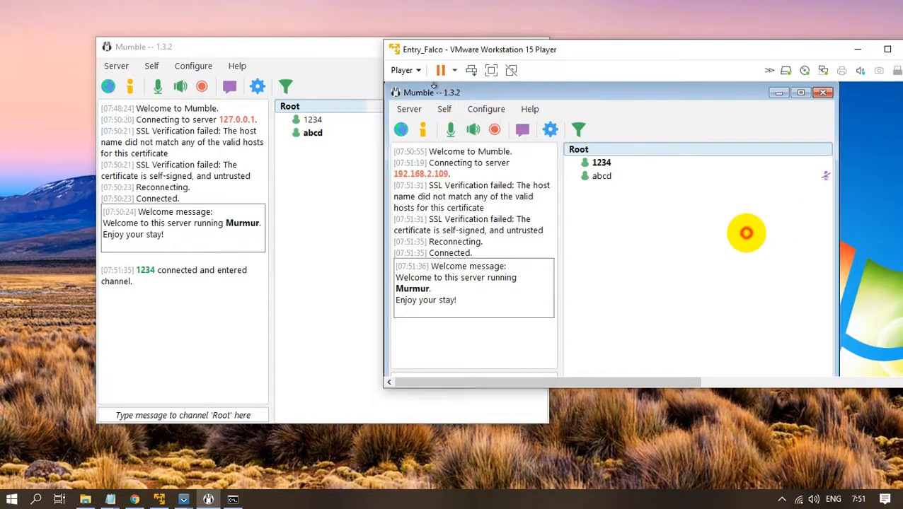
Bring up the mirrored phone, open Mumla's new server form, and enlarge the window.
{"action": "left_click", "coordinate": [189, 501]}
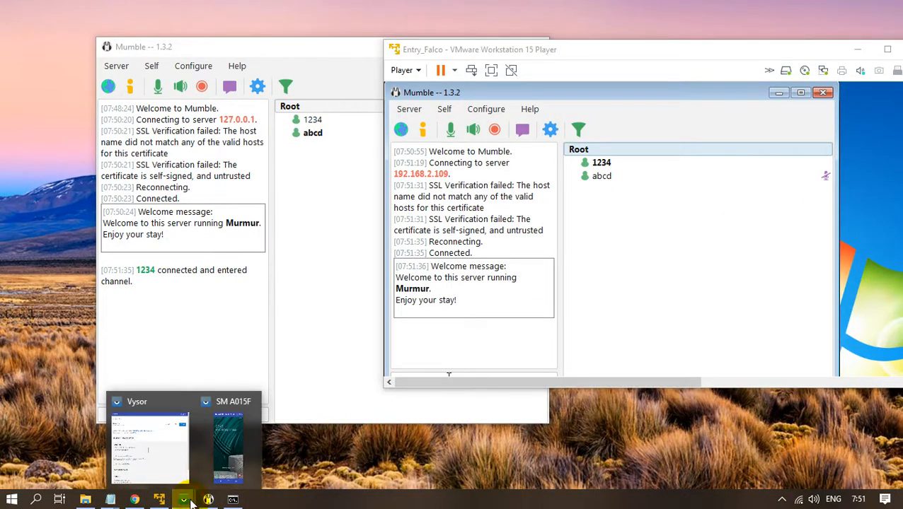
{"action": "left_click", "coordinate": [228, 447]}
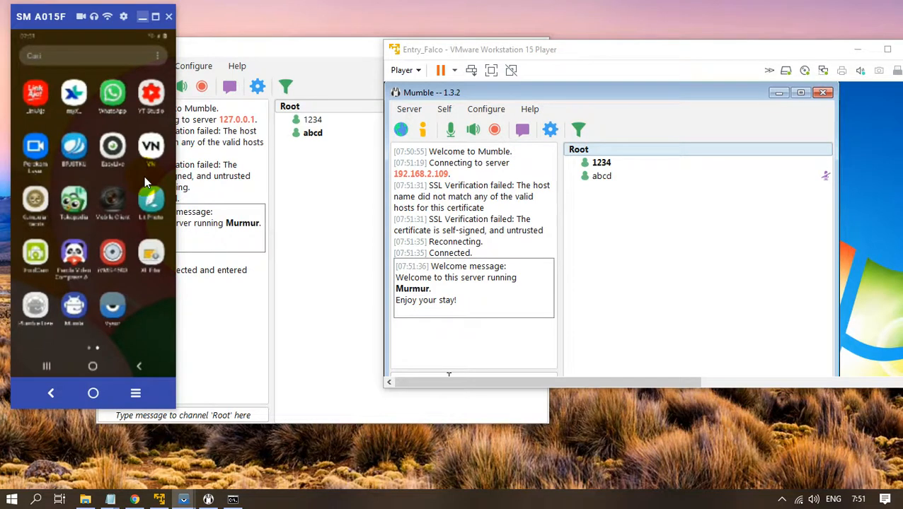
{"action": "left_click", "coordinate": [145, 182]}
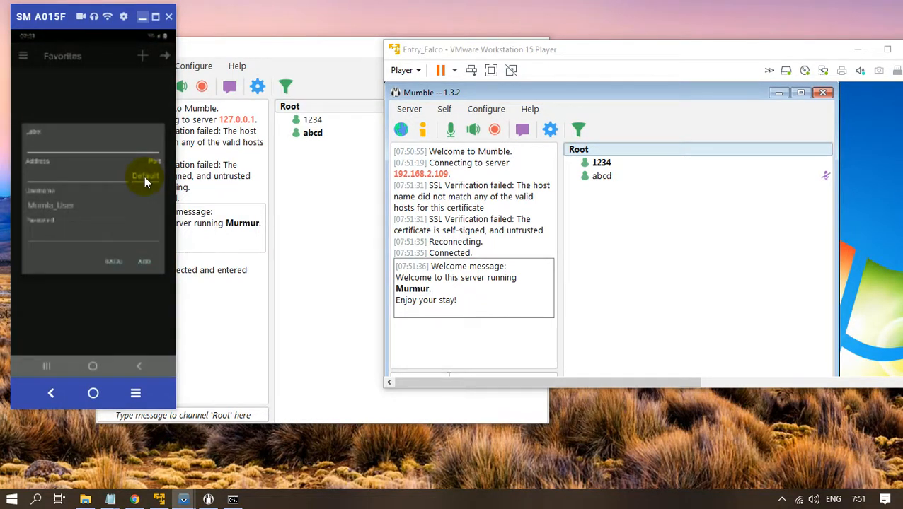
{"action": "left_click", "coordinate": [106, 157]}
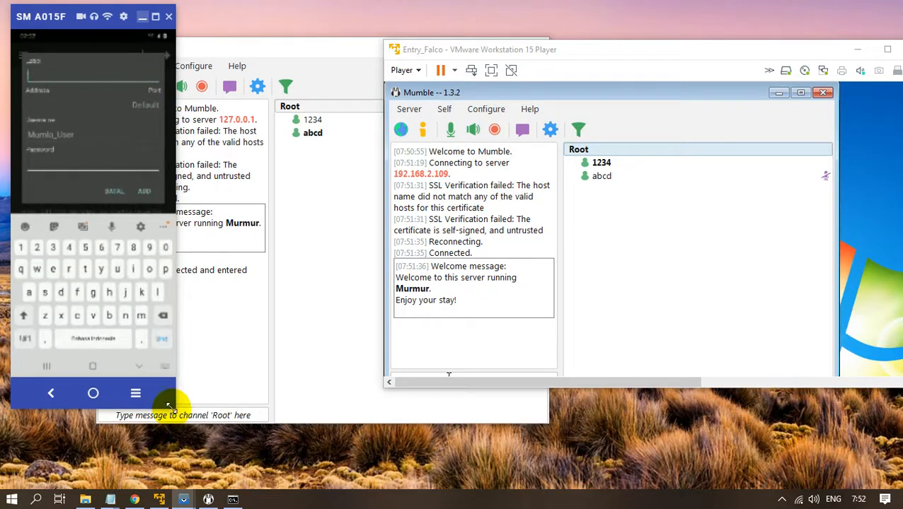
{"action": "left_click_drag", "start_coordinate": [173, 409], "coordinate": [305, 479]}
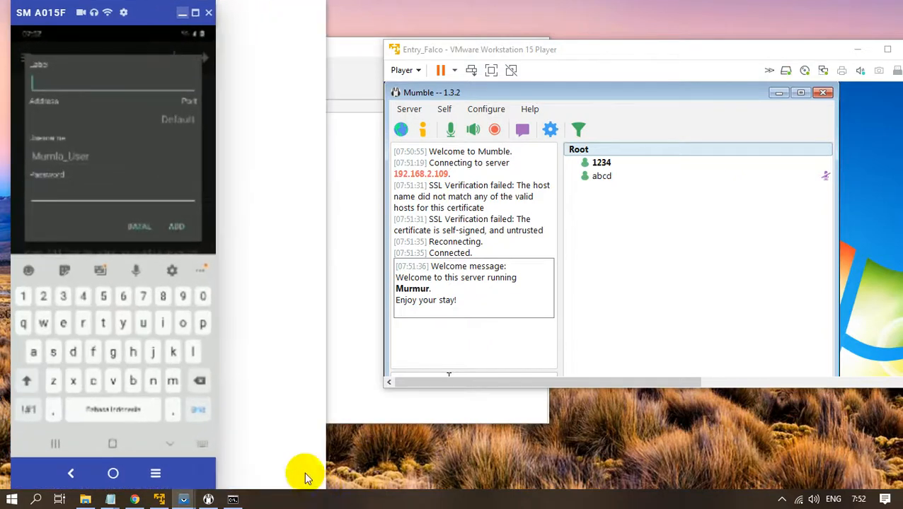
{"action": "left_click", "coordinate": [99, 84]}
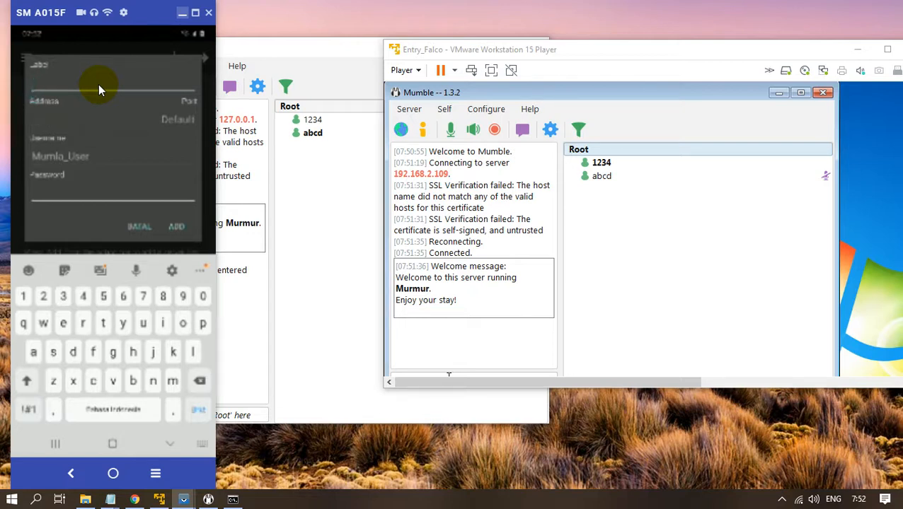
{"action": "type", "text": "local"}
{"action": "key", "text": "Tab"}
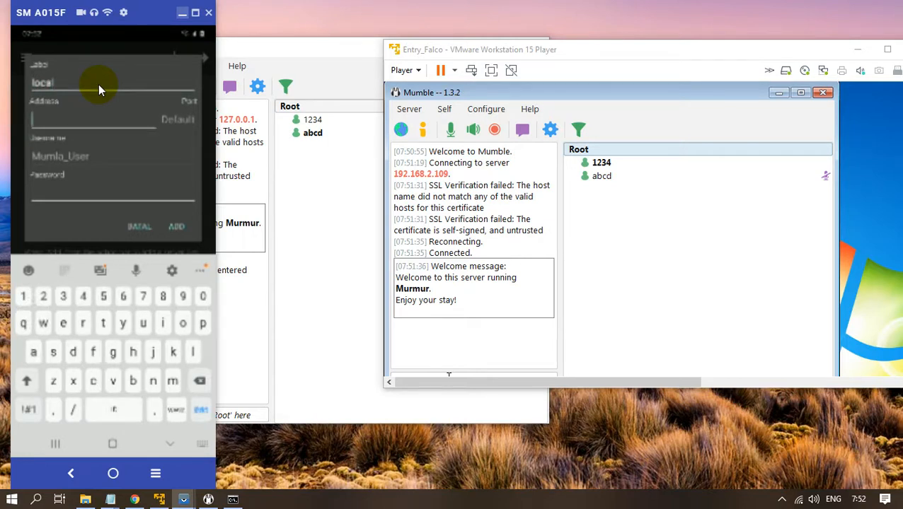
{"action": "type", "text": "192"}
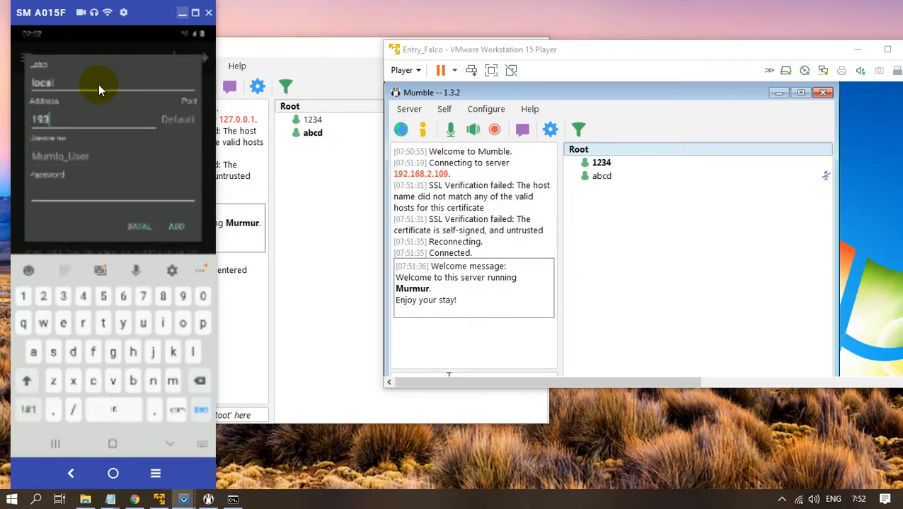
{"action": "key", "text": "BackSpace"}
{"action": "type", "text": "2"}
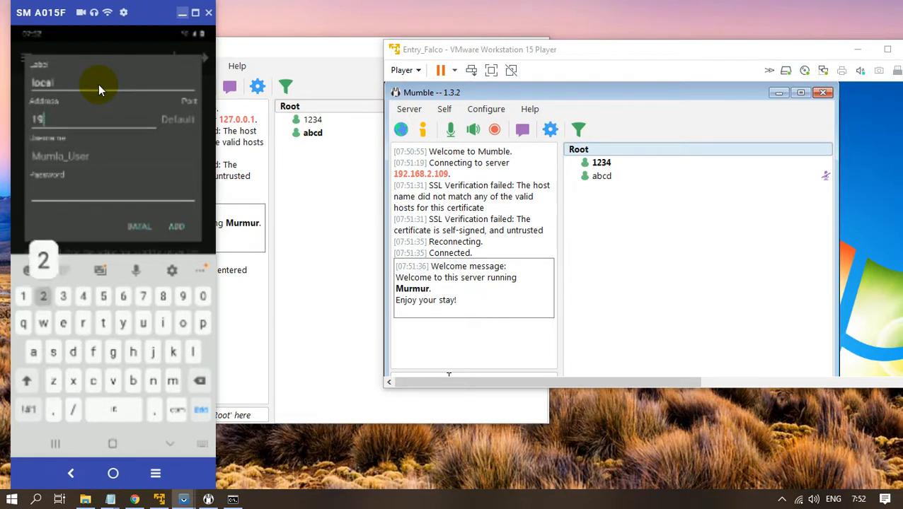
{"action": "type", "text": ".1"}
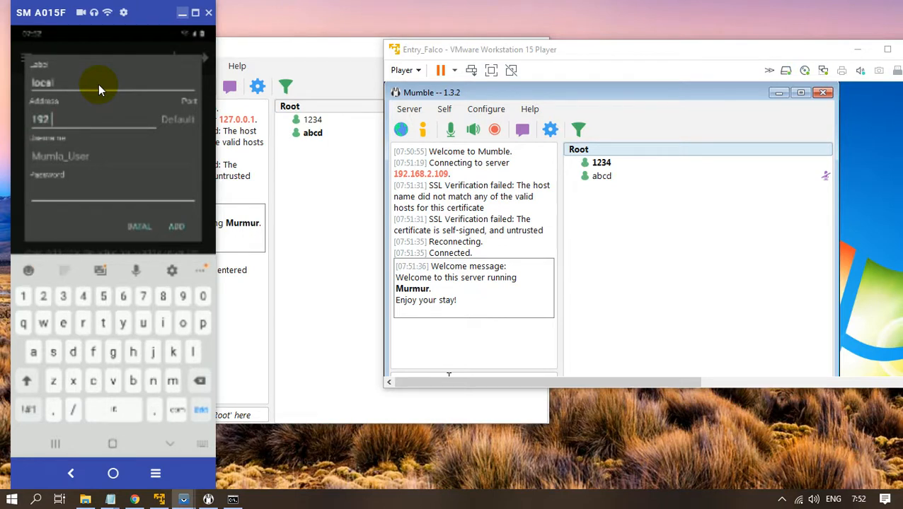
{"action": "type", "text": "78"}
{"action": "key", "text": "BackSpace"}
{"action": "key", "text": "BackSpace"}
{"action": "key", "text": "BackSpace"}
{"action": "type", "text": ".8"}
{"action": "key", "text": "BackSpace"}
{"action": "type", "text": "168.2.10"}
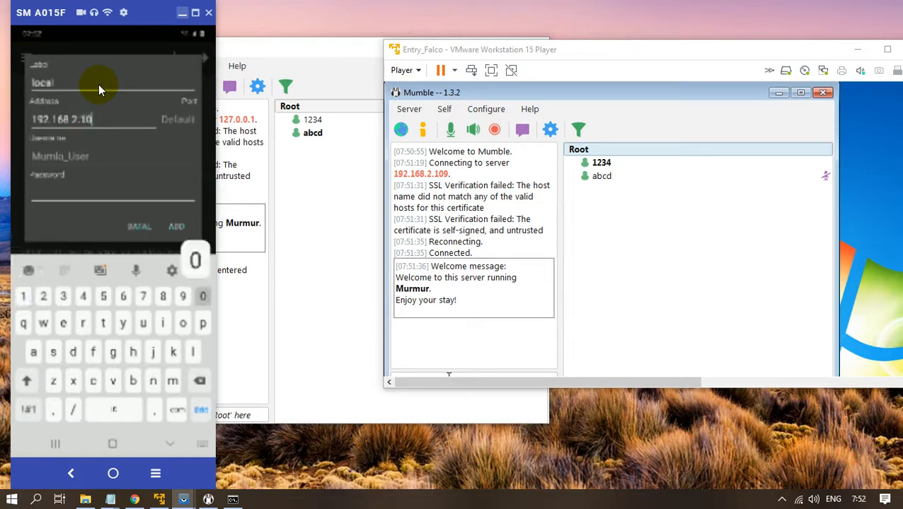
{"action": "type", "text": "9"}
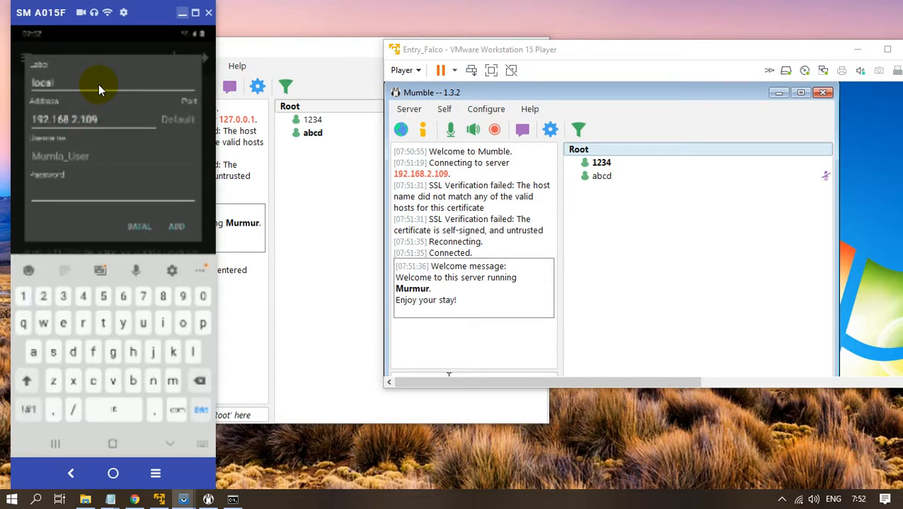
Enter username user and move on to the Password field.
{"action": "key", "text": "Tab"}
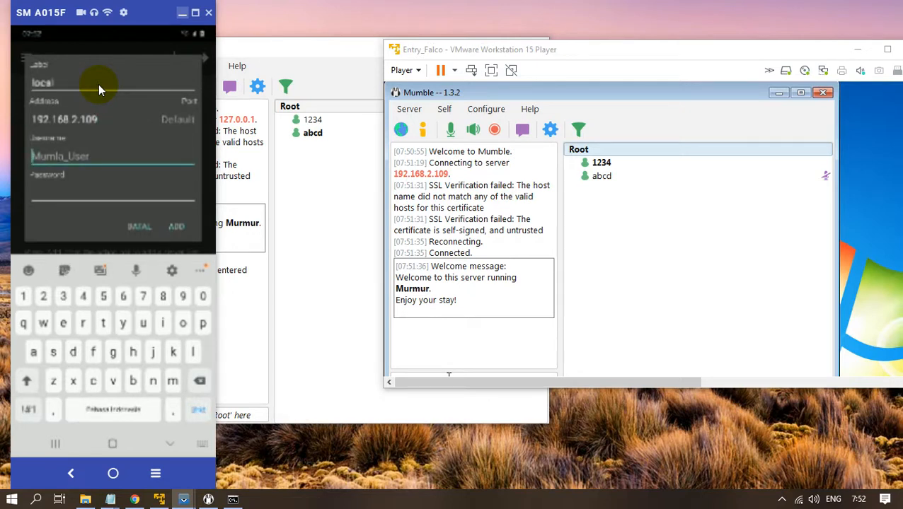
{"action": "type", "text": "user"}
{"action": "key", "text": "Tab"}
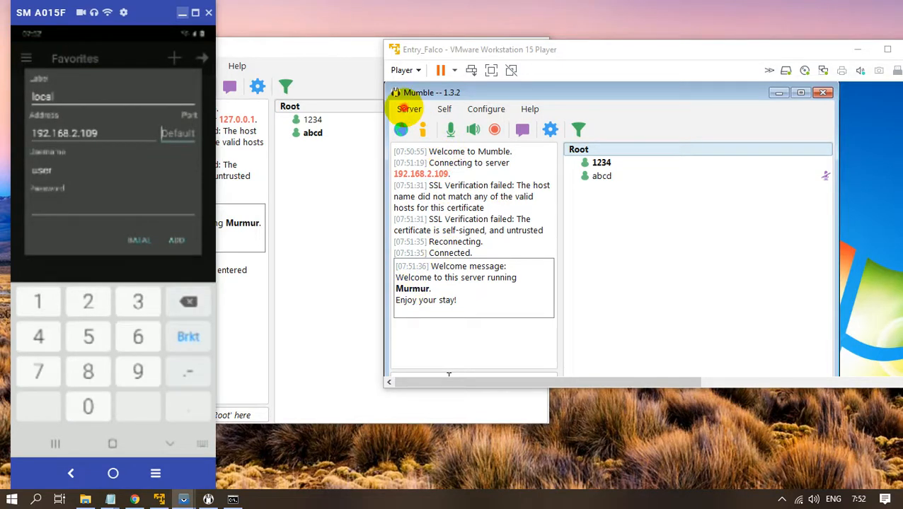
Disconnect the VM's Mumble from the 192.168.2.109 server.
{"action": "left_click", "coordinate": [408, 111]}
{"action": "left_click", "coordinate": [406, 111]}
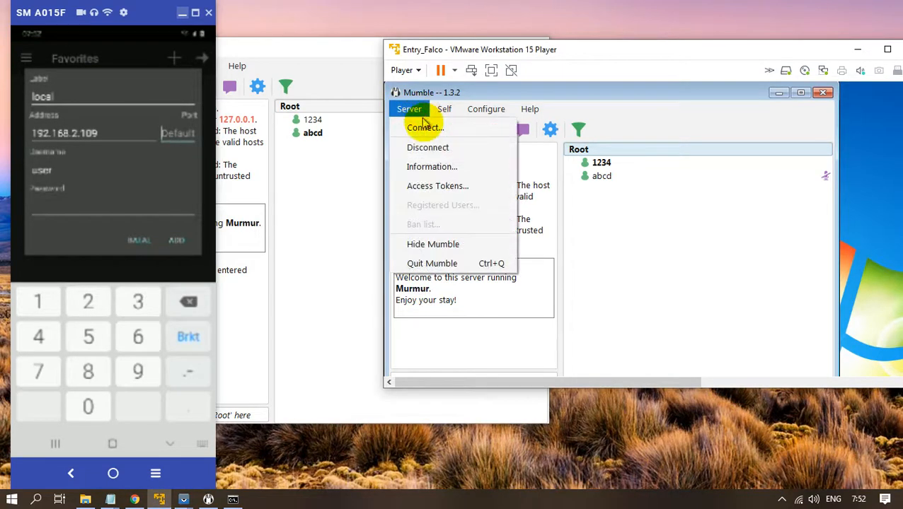
{"action": "left_click", "coordinate": [438, 149]}
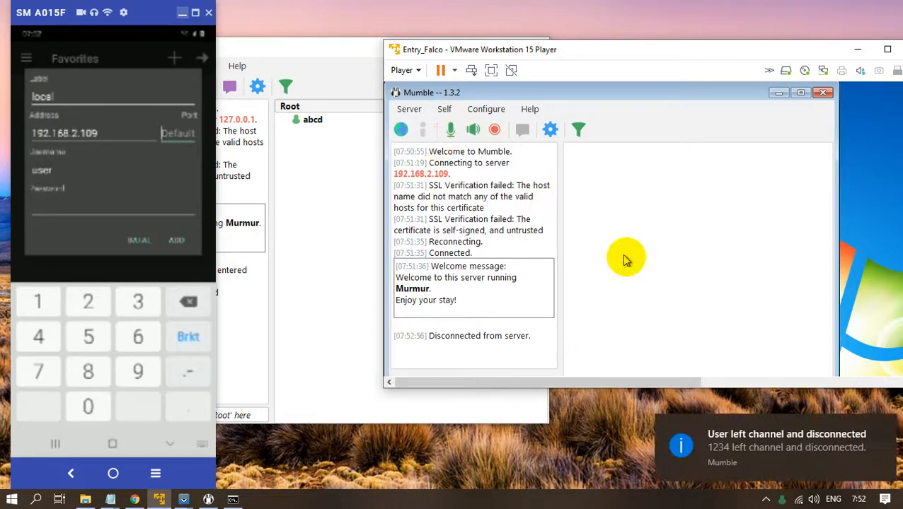
Review the saved 192.168.2.109 favourite with port 64738 and confirm it unchanged.
{"action": "left_click", "coordinate": [409, 109]}
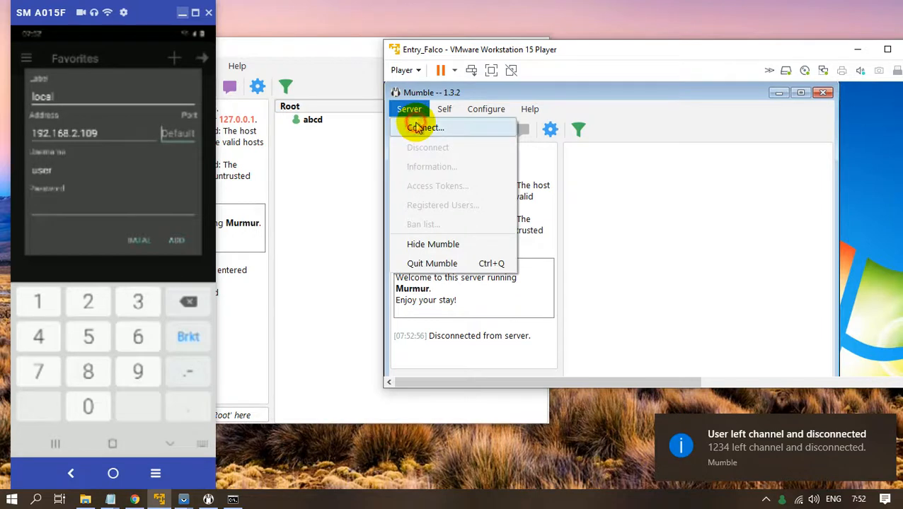
{"action": "left_click", "coordinate": [414, 123]}
{"action": "left_click", "coordinate": [742, 369]}
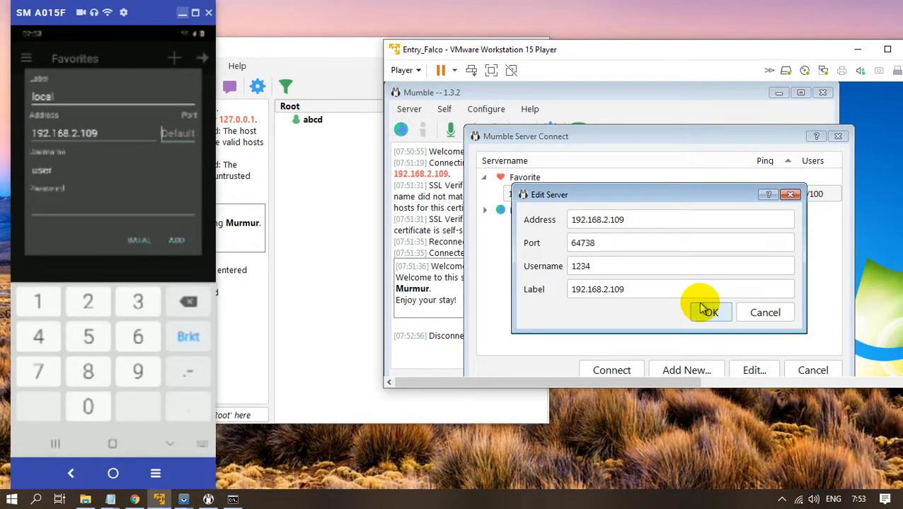
{"action": "type", "text": "64738"}
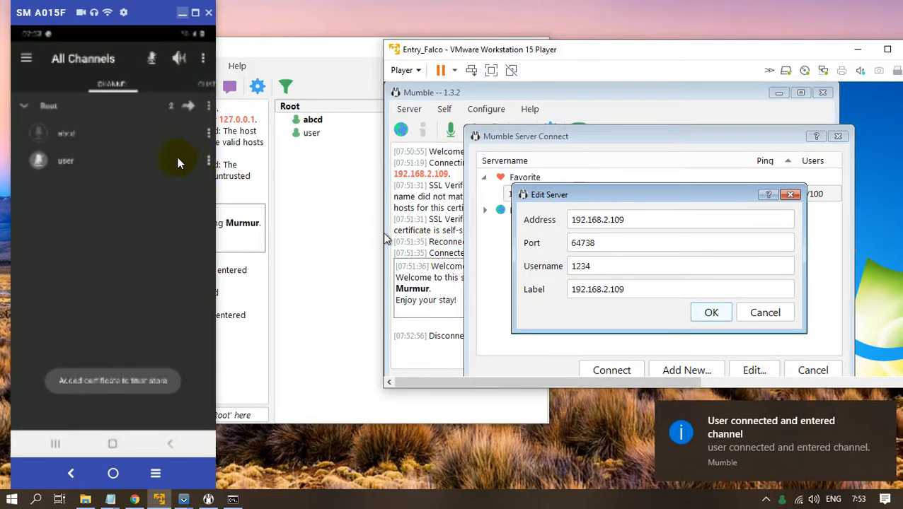
{"action": "left_click_drag", "start_coordinate": [121, 14], "coordinate": [93, 22]}
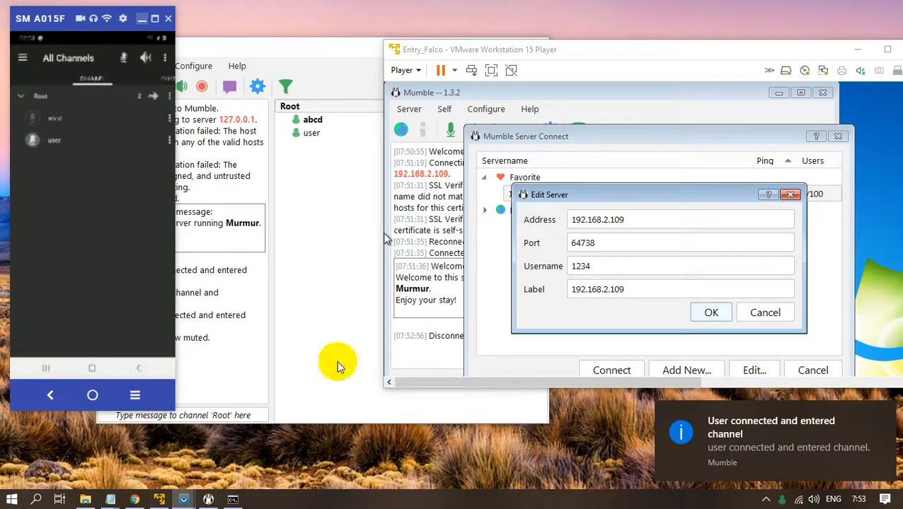
{"action": "left_click", "coordinate": [707, 313]}
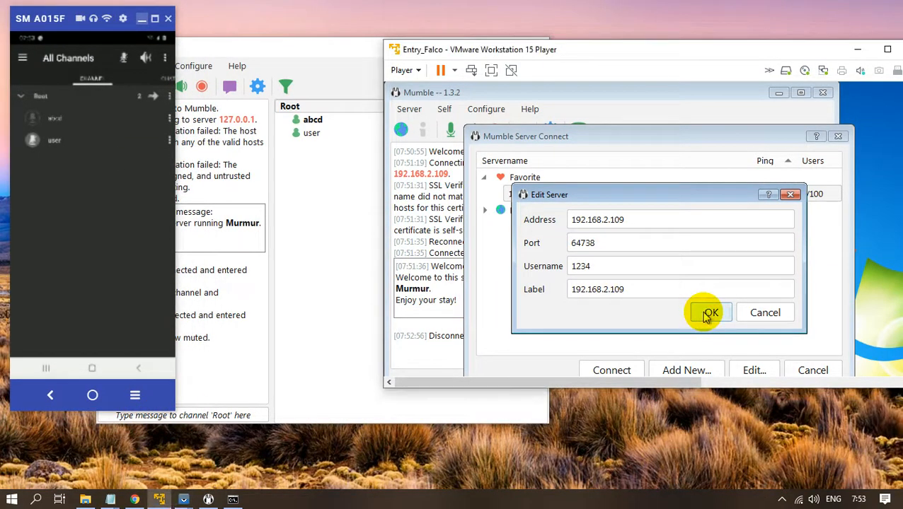
Reconnect the VM client to 192.168.2.109, tidy the windows side by side, and select abcd.
{"action": "left_click", "coordinate": [627, 370]}
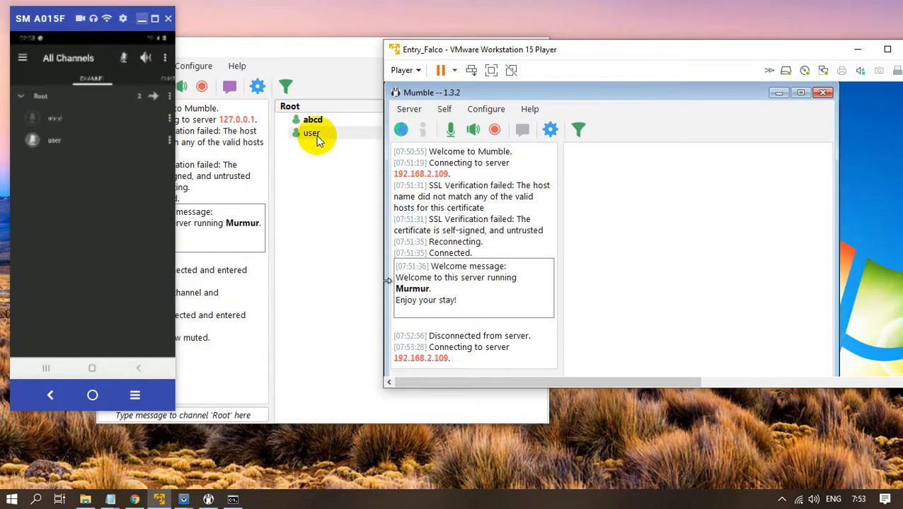
{"action": "left_click", "coordinate": [140, 20]}
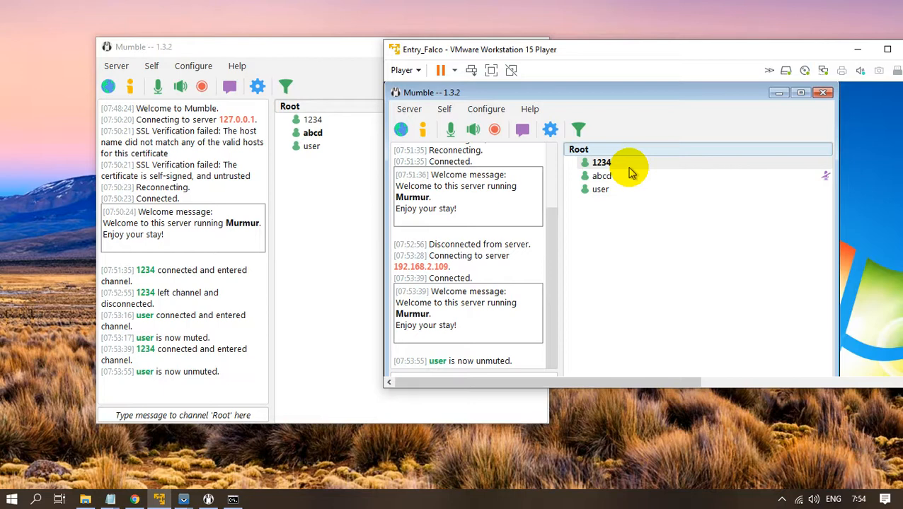
{"action": "left_click_drag", "start_coordinate": [674, 58], "coordinate": [699, 63]}
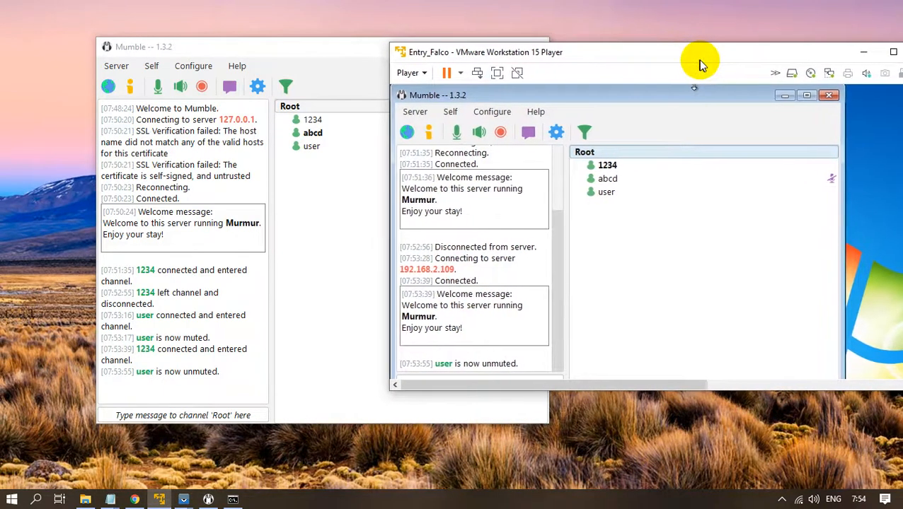
{"action": "left_click_drag", "start_coordinate": [347, 55], "coordinate": [298, 46]}
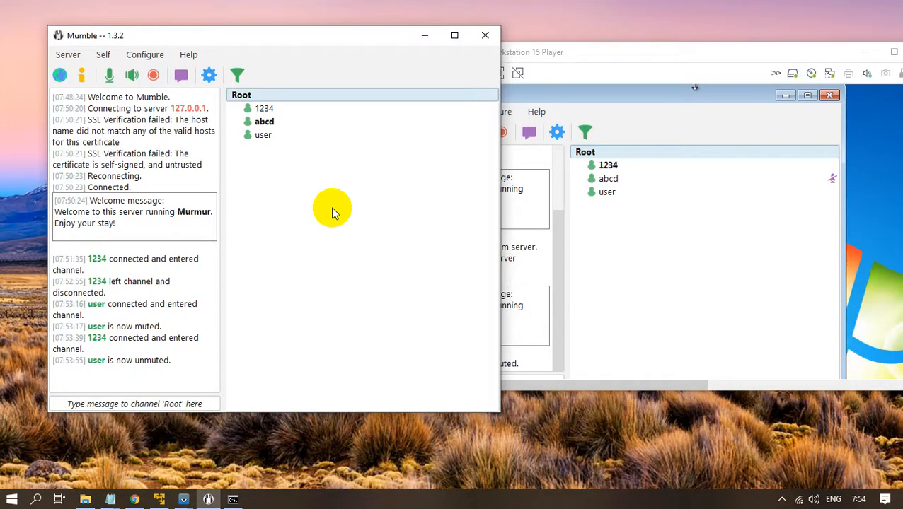
{"action": "left_click_drag", "start_coordinate": [658, 58], "coordinate": [770, 56]}
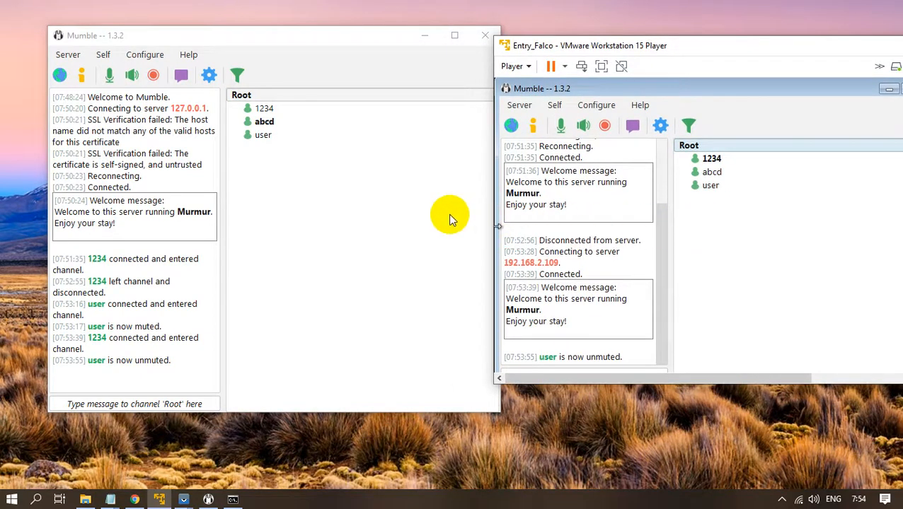
{"action": "left_click_drag", "start_coordinate": [365, 41], "coordinate": [357, 40]}
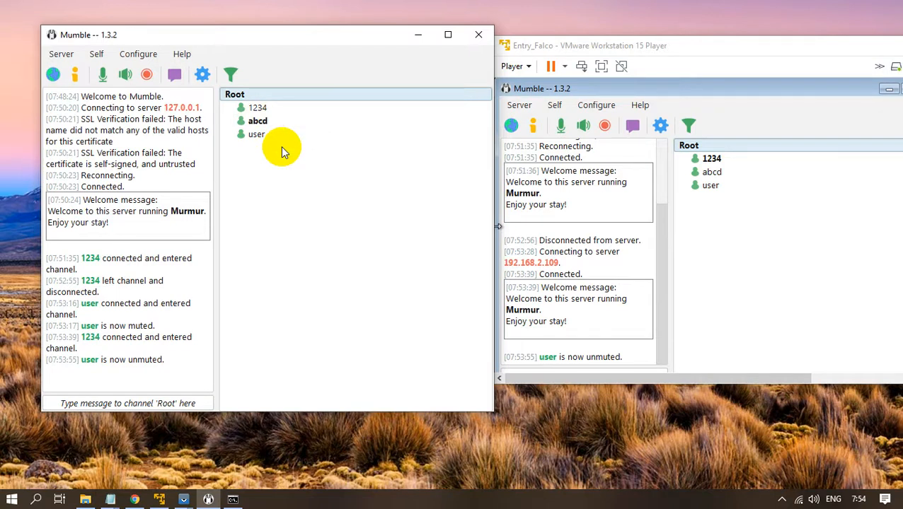
{"action": "left_click", "coordinate": [269, 120]}
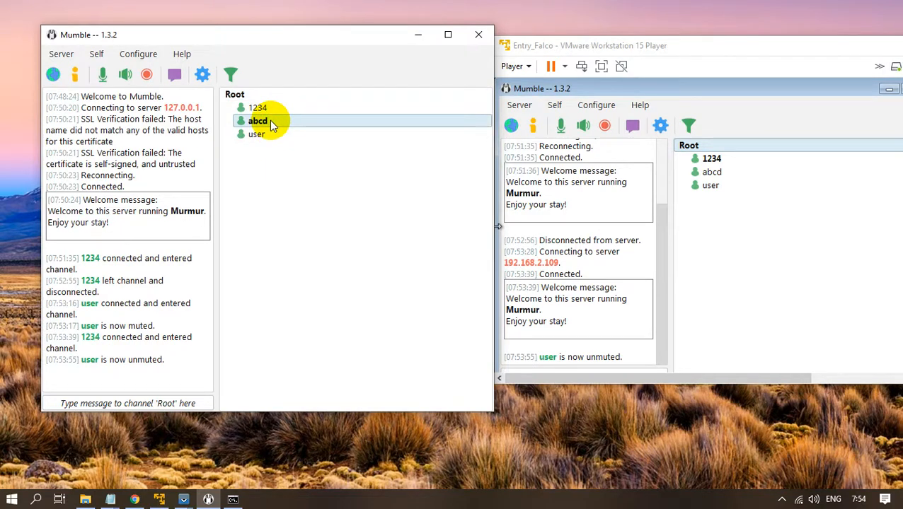
Register user abcd permanently on the local server.
{"action": "right_click", "coordinate": [270, 120]}
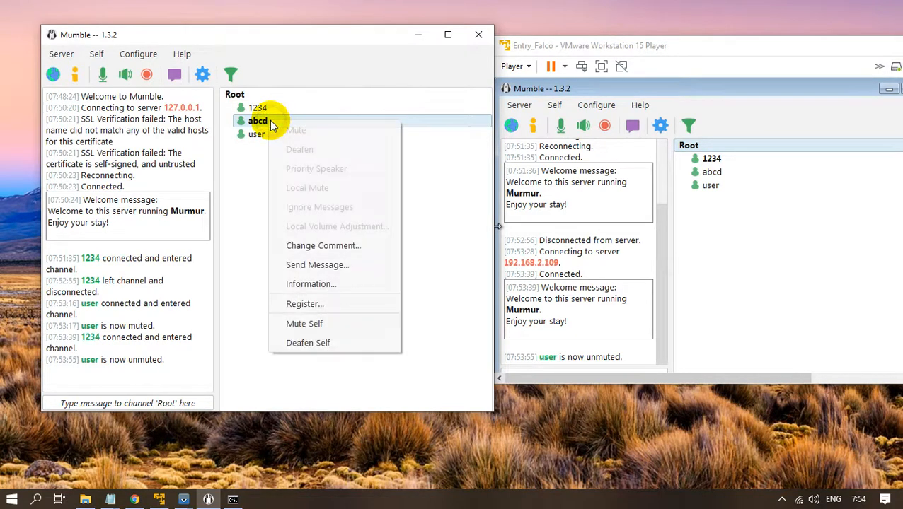
{"action": "left_click", "coordinate": [319, 303]}
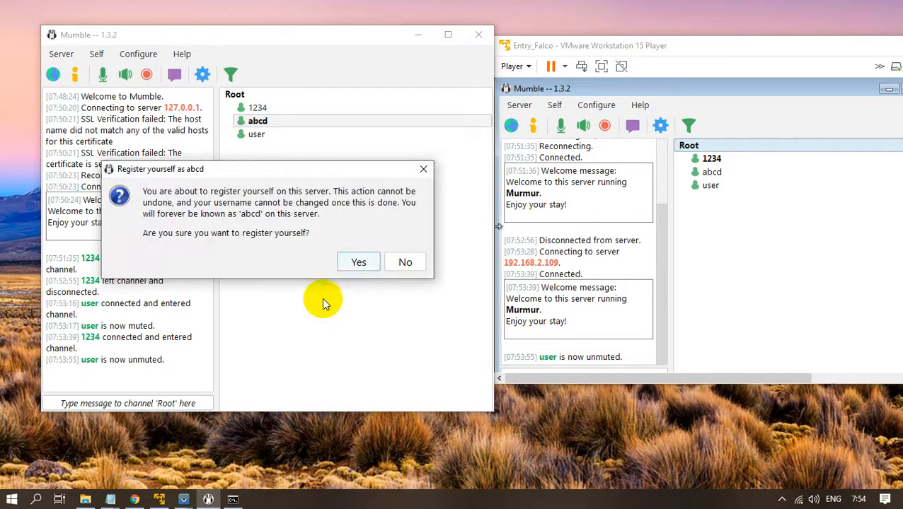
{"action": "left_click", "coordinate": [356, 262]}
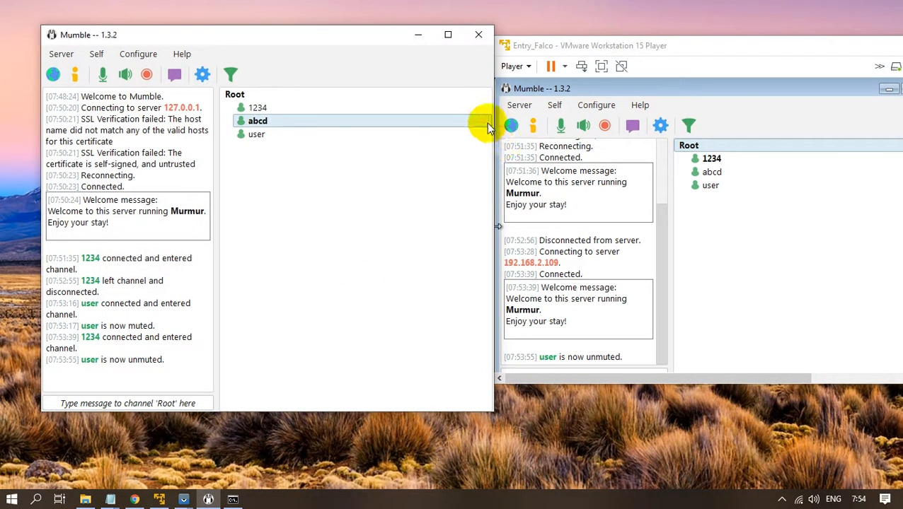
Begin adding a new channel under Root, then cancel the Add channel dialog.
{"action": "left_click", "coordinate": [236, 96]}
{"action": "right_click", "coordinate": [239, 100]}
{"action": "left_click", "coordinate": [262, 104]}
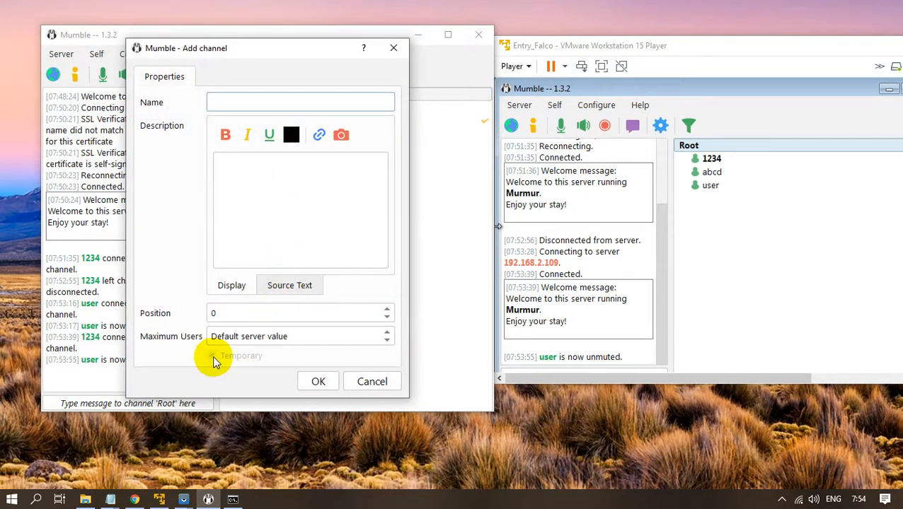
{"action": "left_click", "coordinate": [364, 381]}
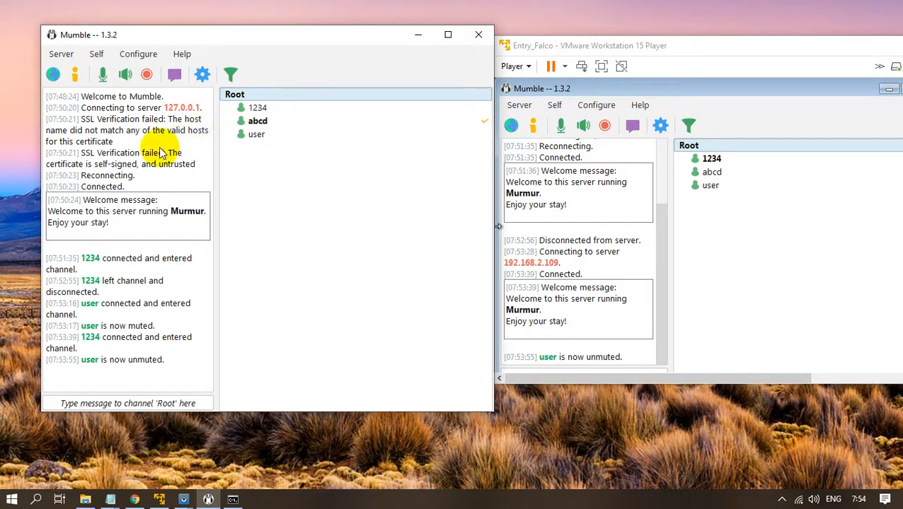
Disconnect the host client from the local server and bring up the saved server list.
{"action": "left_click", "coordinate": [62, 53]}
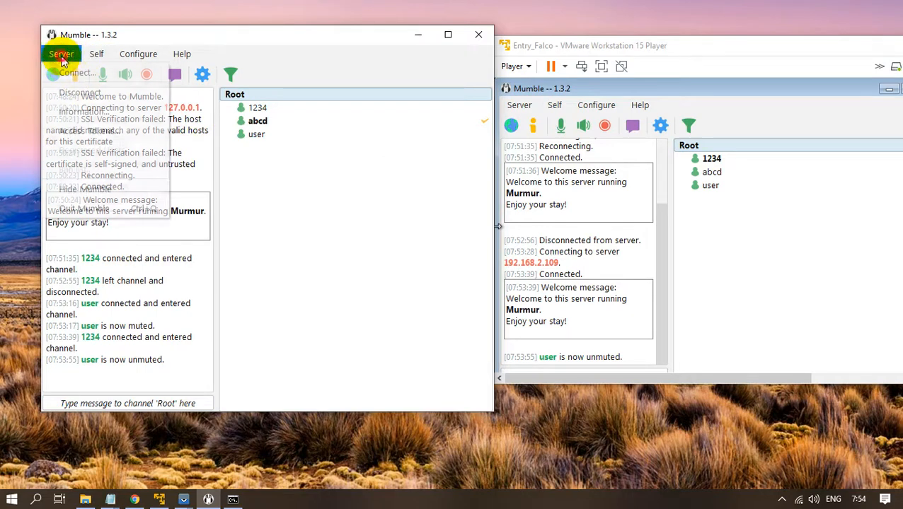
{"action": "left_click", "coordinate": [79, 92]}
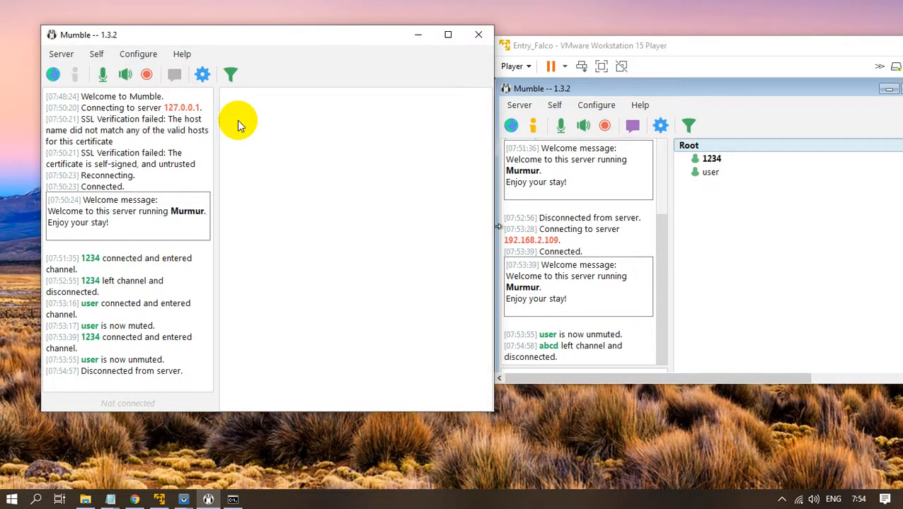
{"action": "left_click", "coordinate": [61, 53]}
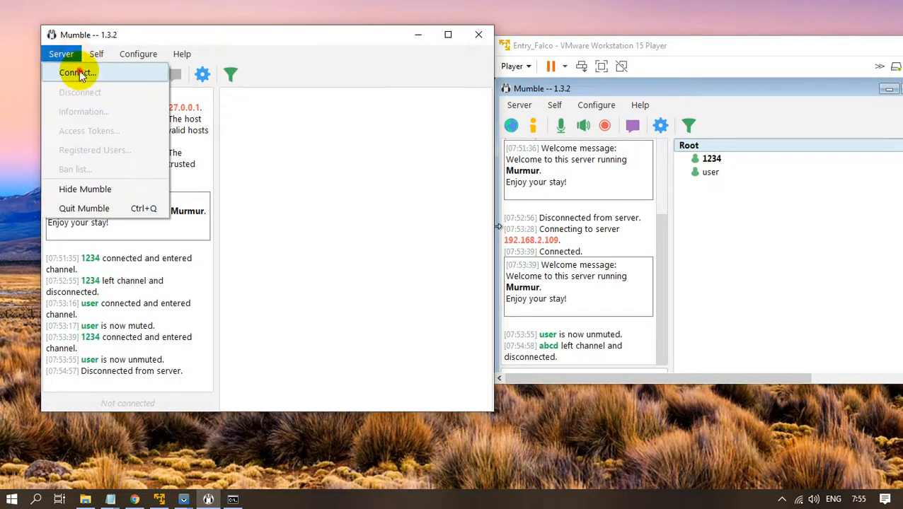
{"action": "left_click", "coordinate": [72, 71]}
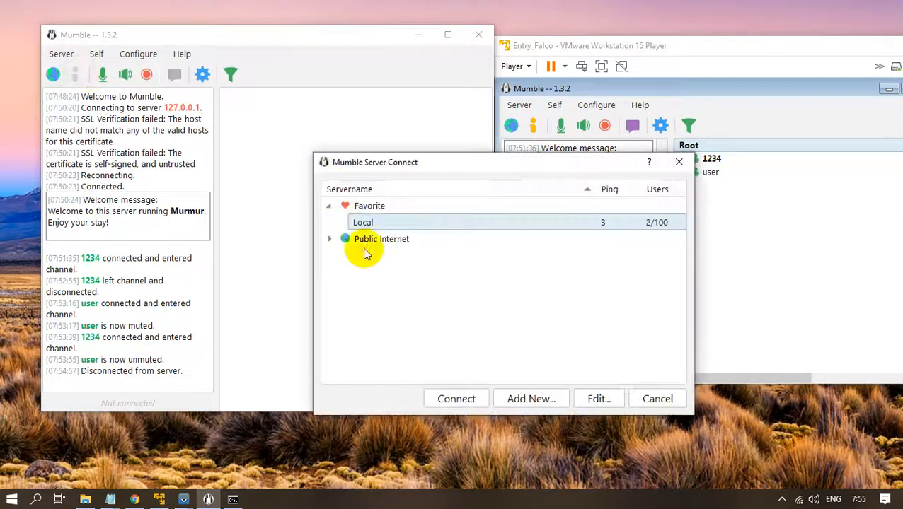
Change the Local favourite's username from abcd to superuser, then switch to File Explorer.
{"action": "left_click", "coordinate": [479, 222]}
{"action": "left_click", "coordinate": [598, 399]}
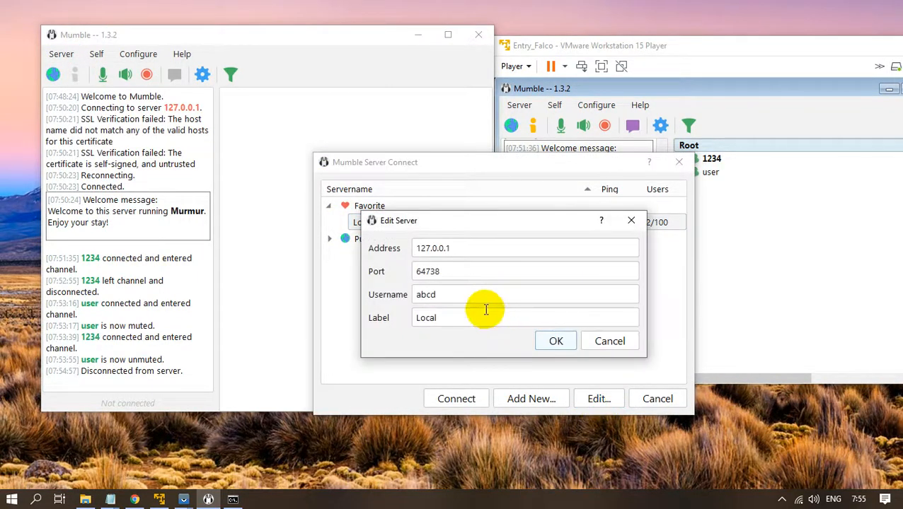
{"action": "double_click", "coordinate": [461, 295]}
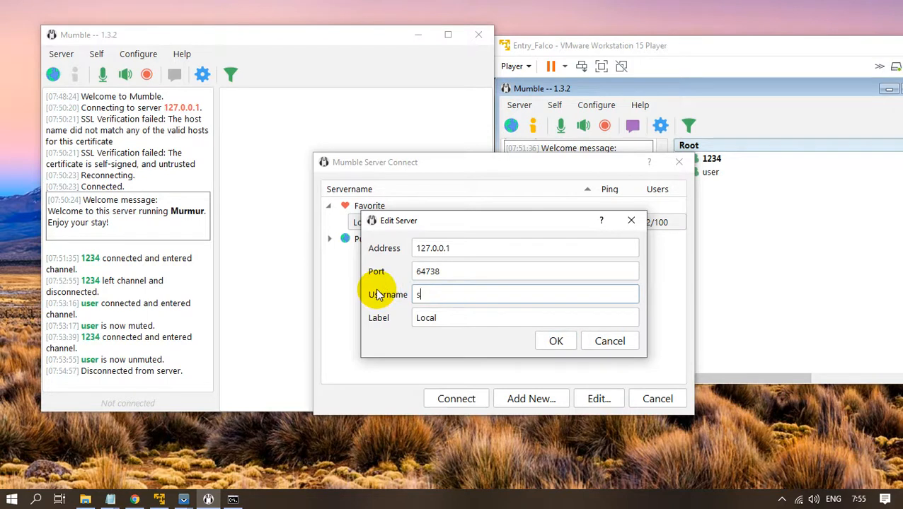
{"action": "type", "text": "superuser"}
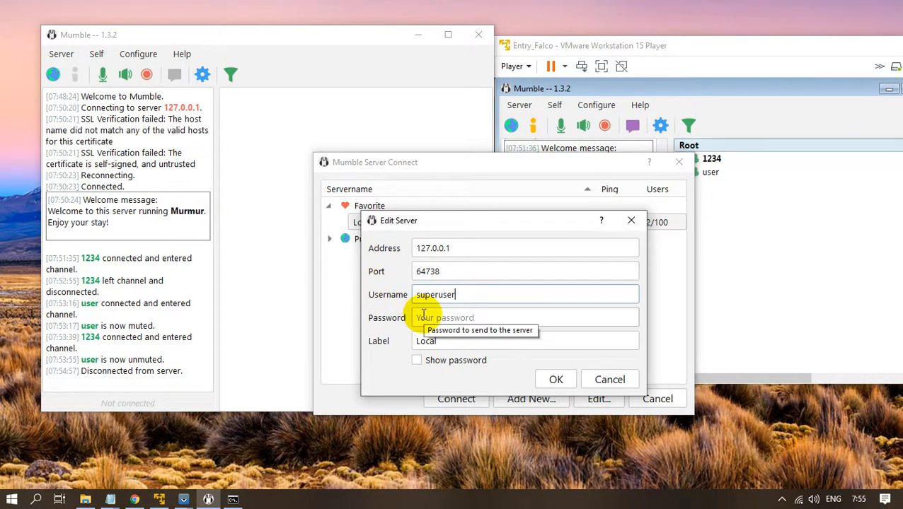
{"action": "left_click", "coordinate": [461, 318]}
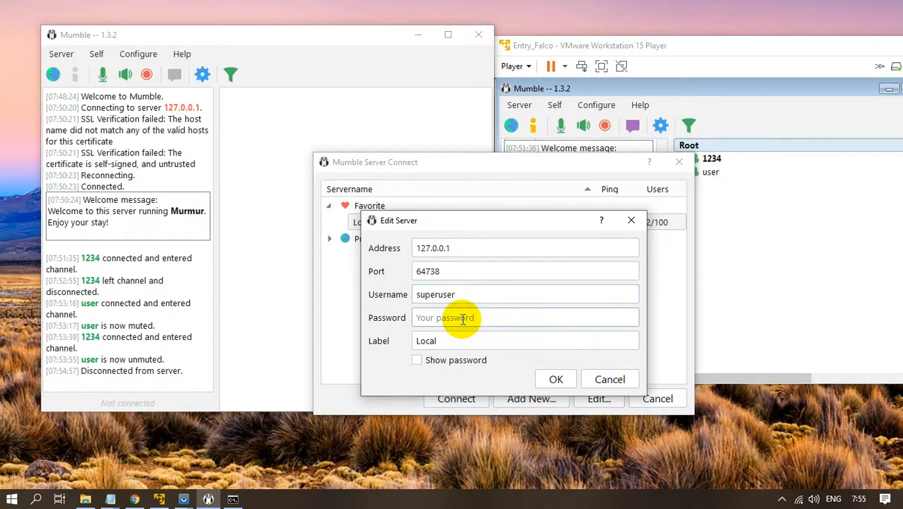
{"action": "left_click", "coordinate": [85, 500]}
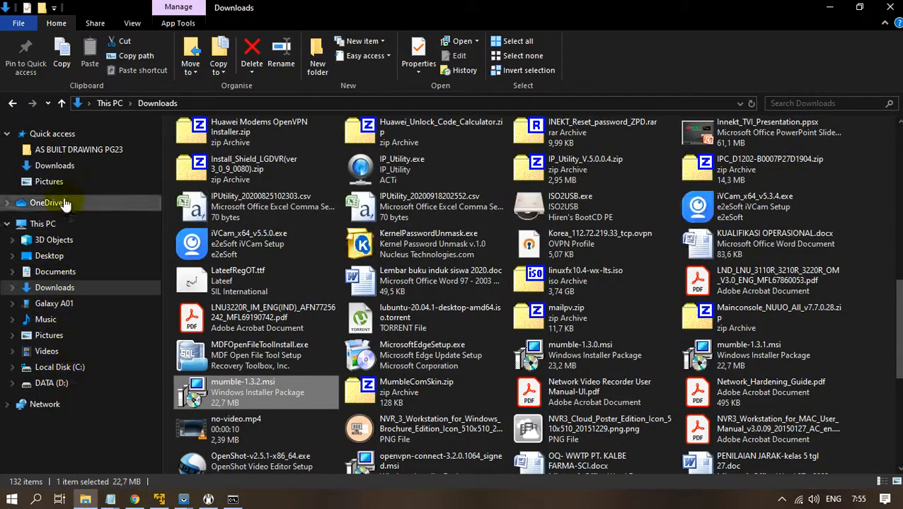
Browse to C:\Program Files (x86)\Mumble to list murmur.ini and murmur.log.
{"action": "left_click", "coordinate": [56, 368]}
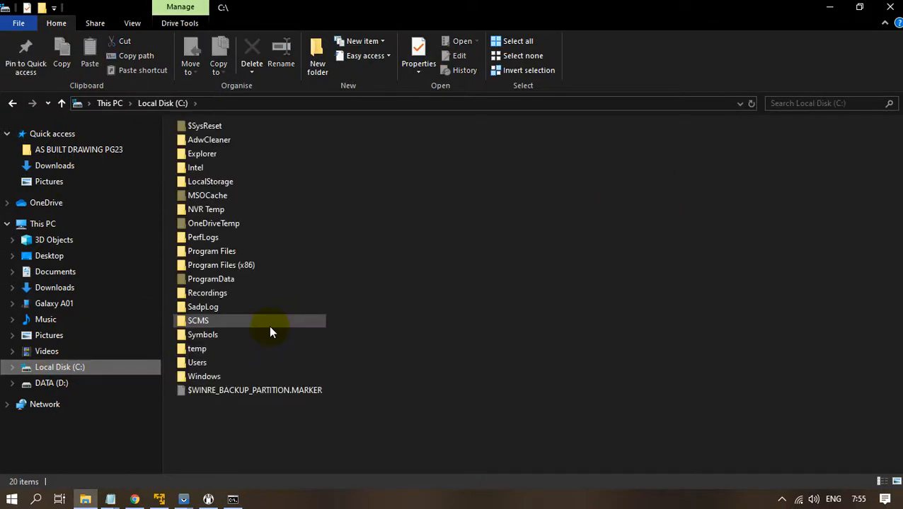
{"action": "left_click", "coordinate": [252, 265]}
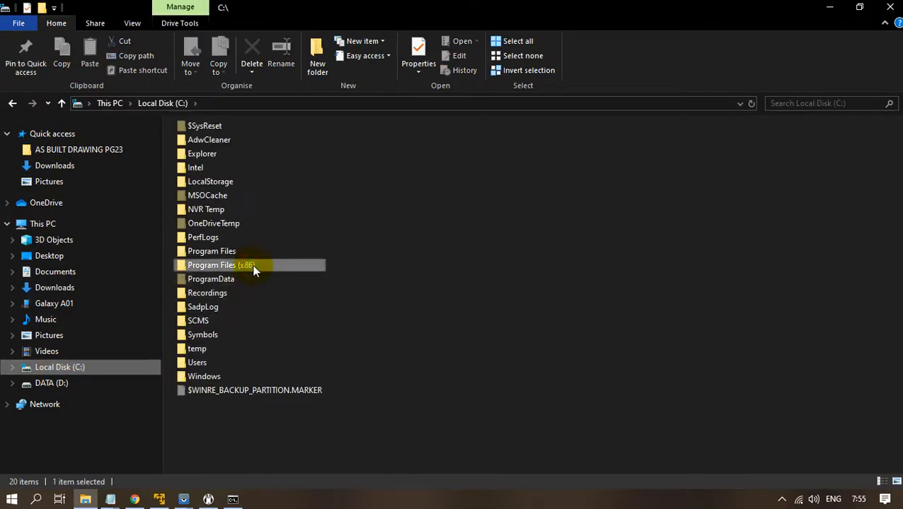
{"action": "double_click", "coordinate": [254, 267]}
{"action": "scroll", "coordinate": [259, 278], "scroll_direction": "down", "scroll_amount": 5}
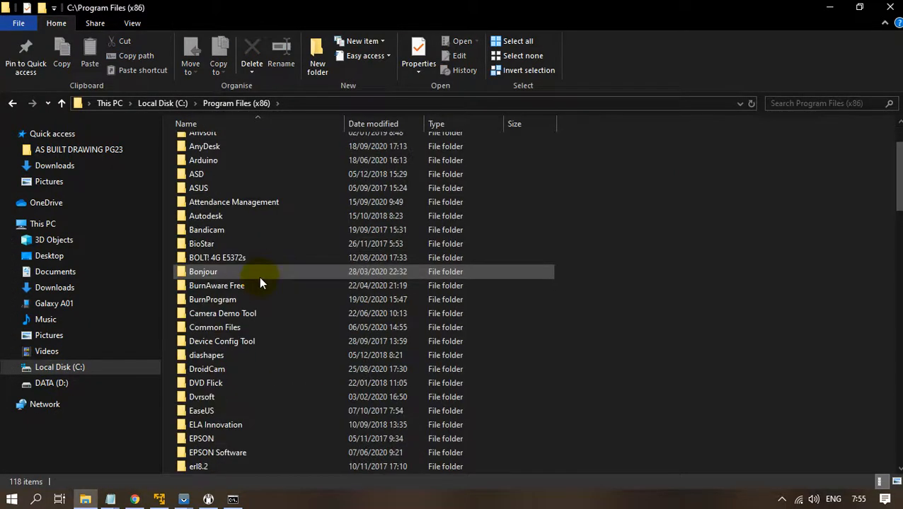
{"action": "key", "text": "m"}
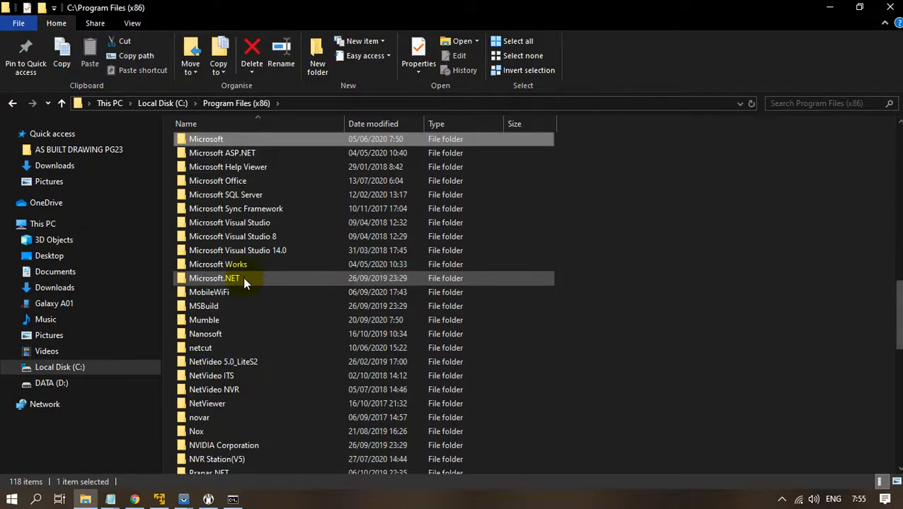
{"action": "left_click", "coordinate": [233, 320]}
{"action": "double_click", "coordinate": [232, 320]}
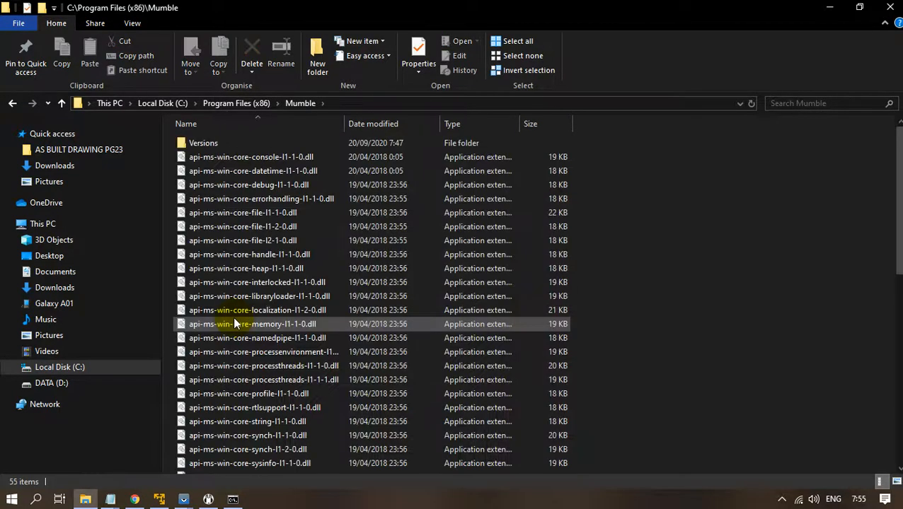
{"action": "scroll", "coordinate": [239, 296], "scroll_direction": "down", "scroll_amount": 8}
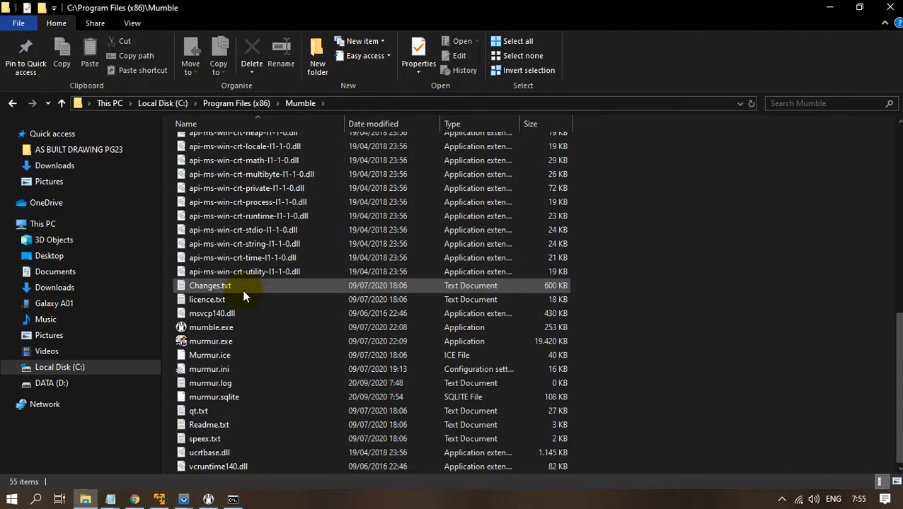
Copy the generated SuperUser password from murmur.log in Notepad, then minimize the log.
{"action": "double_click", "coordinate": [231, 383]}
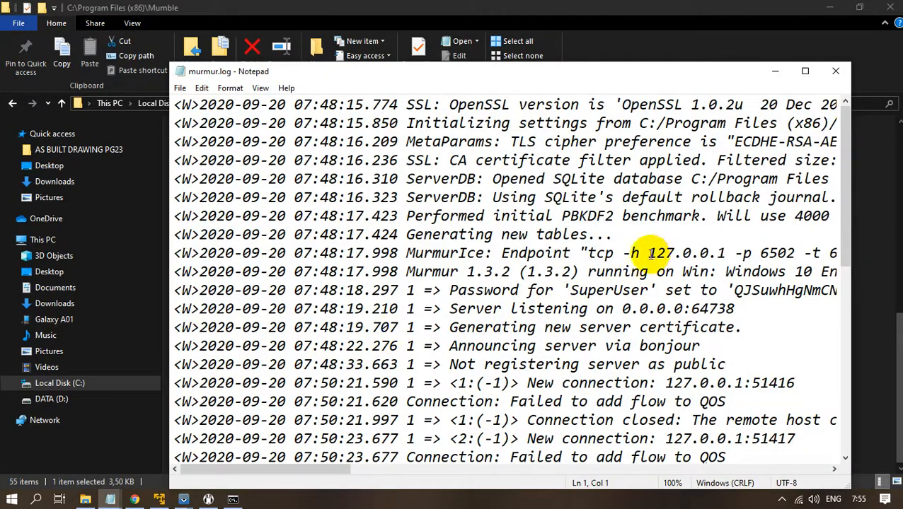
{"action": "left_click", "coordinate": [804, 71]}
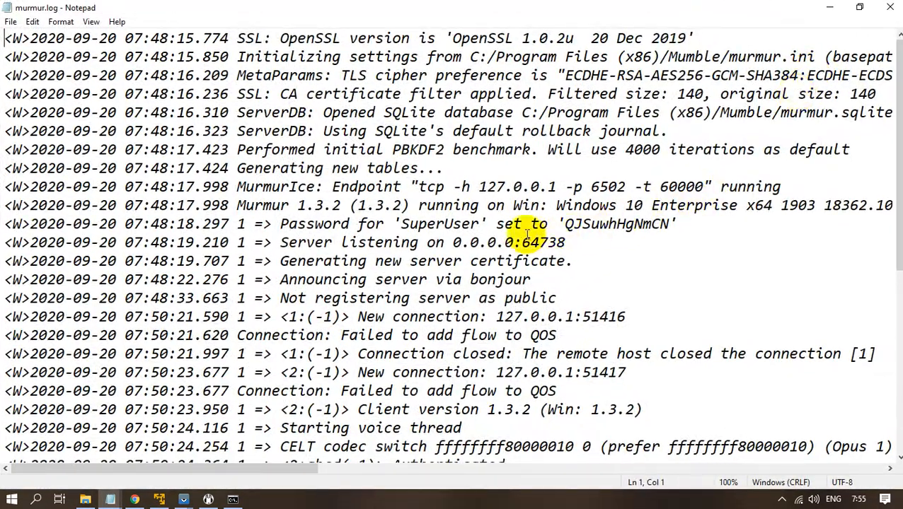
{"action": "left_click_drag", "start_coordinate": [280, 225], "coordinate": [671, 228]}
{"action": "left_click", "coordinate": [626, 239]}
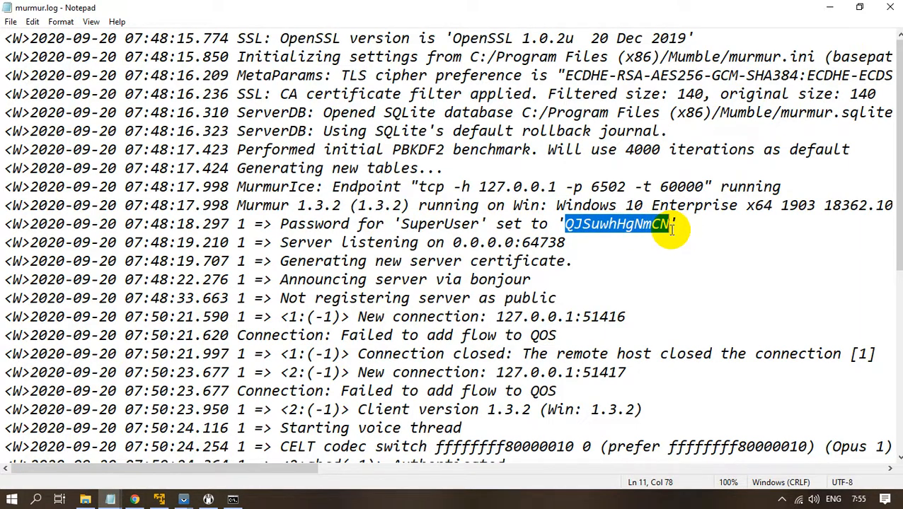
{"action": "right_click", "coordinate": [634, 227]}
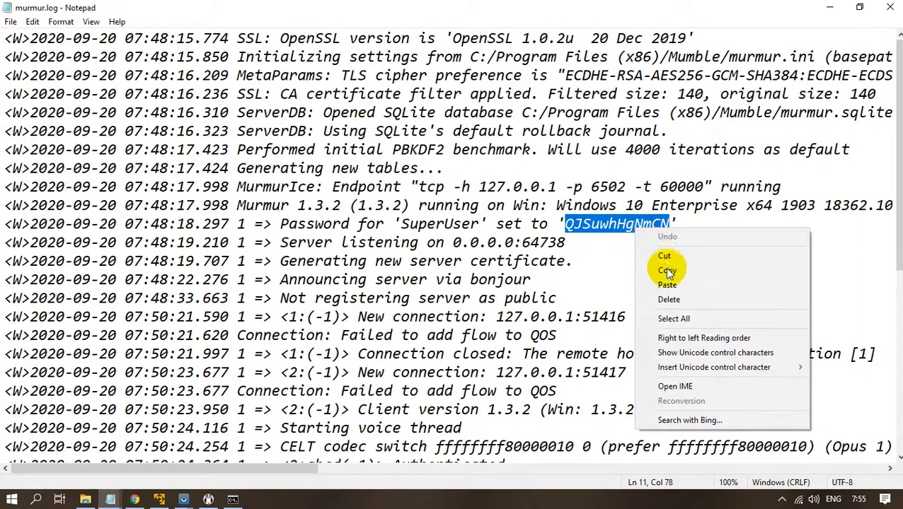
{"action": "left_click", "coordinate": [685, 275]}
{"action": "left_click", "coordinate": [829, 7]}
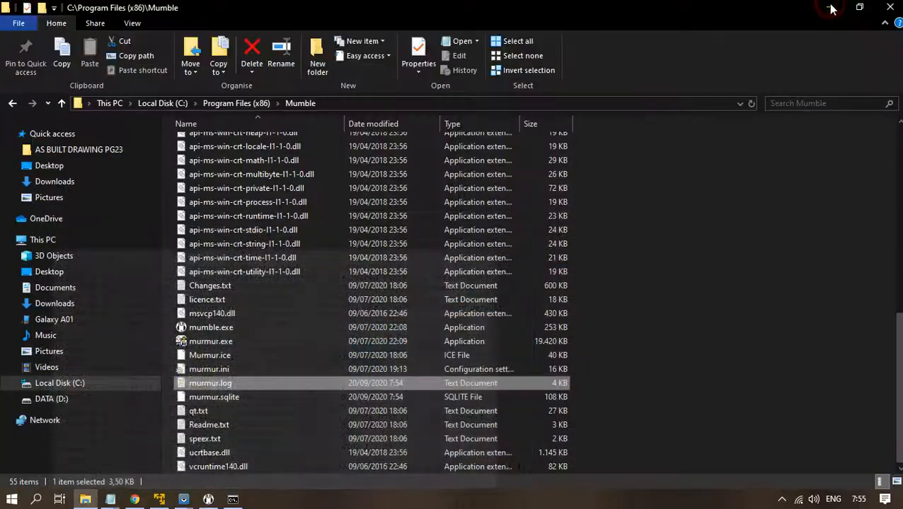
Paste the SuperUser password into the Local server entry, save it and connect.
{"action": "left_click", "coordinate": [208, 499]}
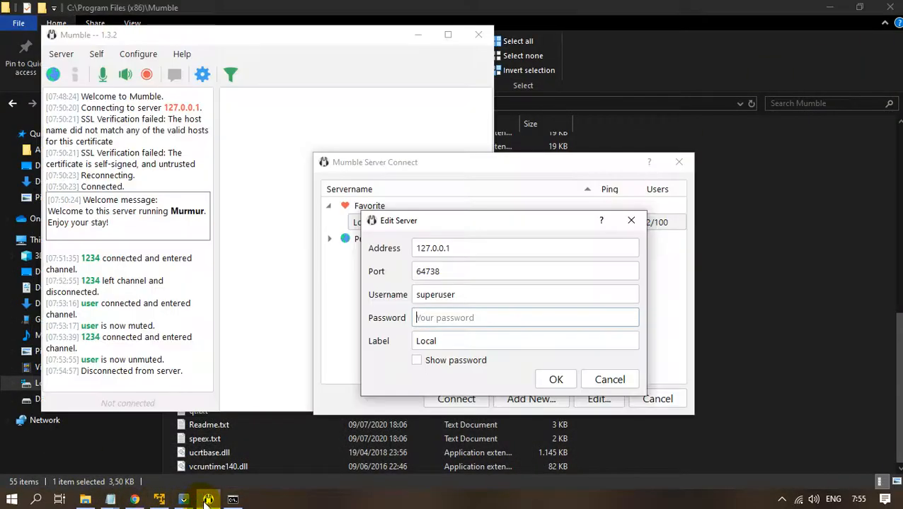
{"action": "right_click", "coordinate": [439, 316]}
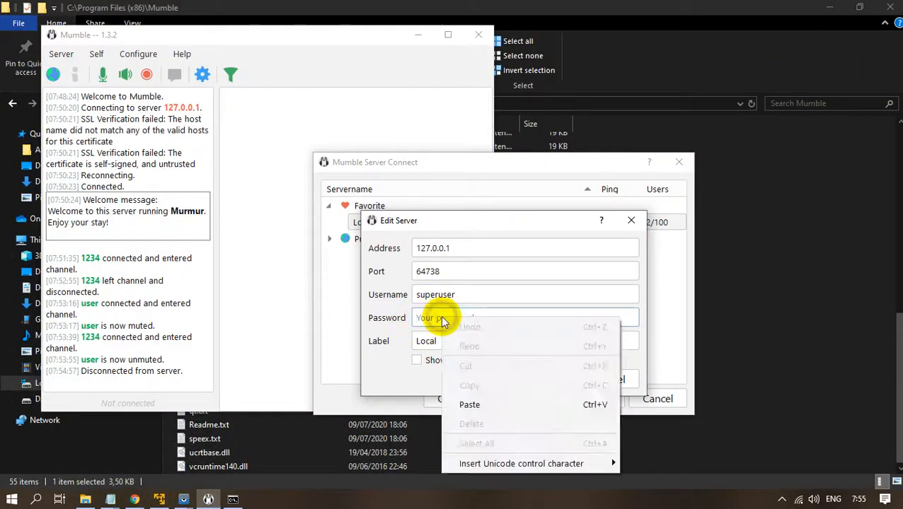
{"action": "left_click", "coordinate": [472, 407]}
{"action": "left_click", "coordinate": [555, 379]}
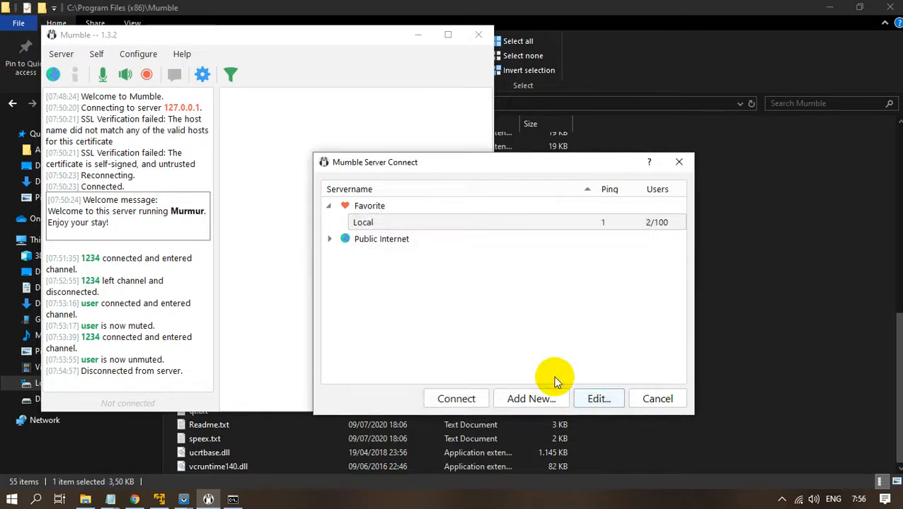
{"action": "left_click", "coordinate": [457, 398]}
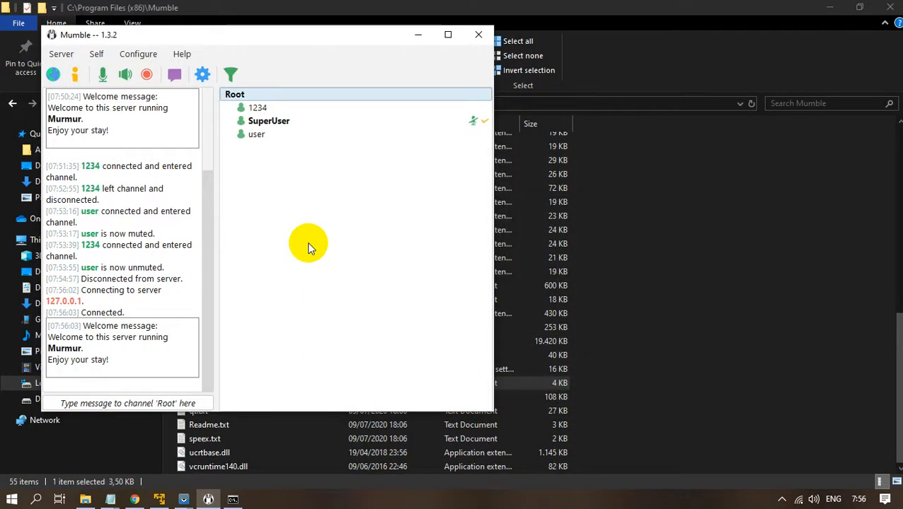
Open the Root channel's Edit settings from its context menu.
{"action": "right_click", "coordinate": [303, 123]}
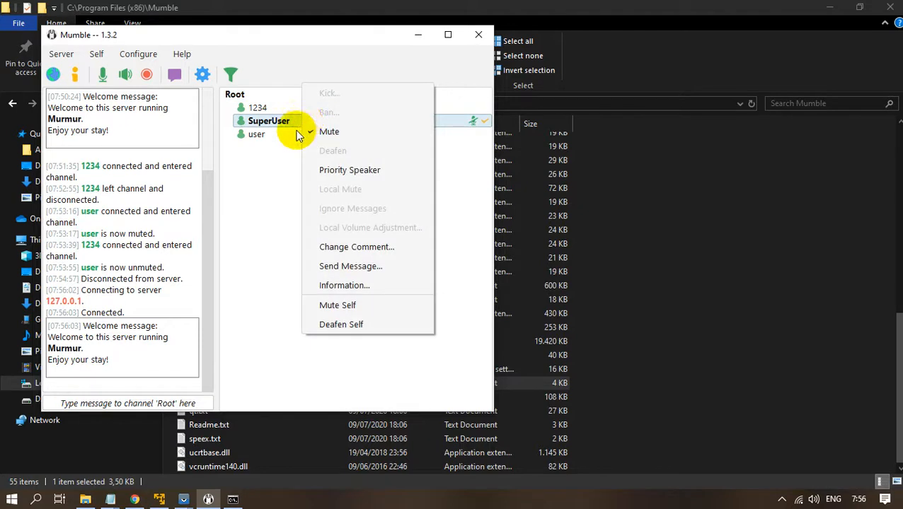
{"action": "left_click", "coordinate": [282, 154]}
{"action": "right_click", "coordinate": [239, 95]}
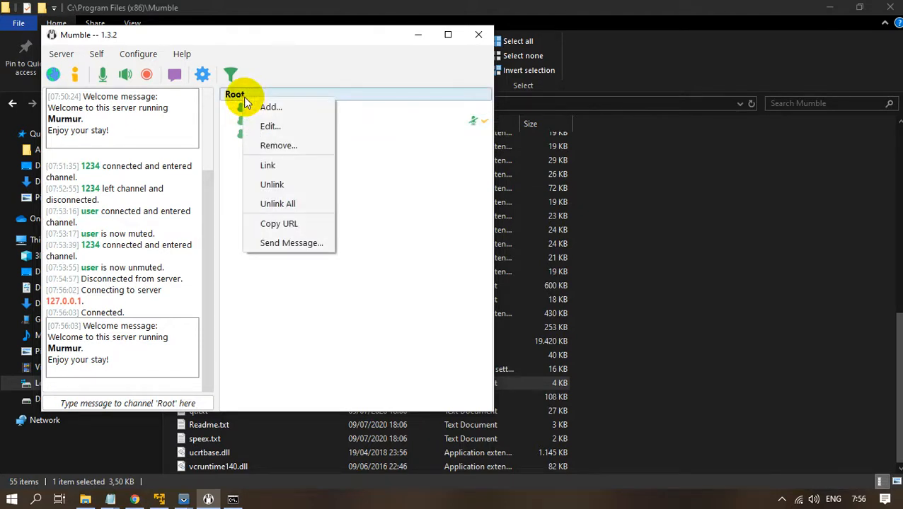
{"action": "left_click", "coordinate": [318, 290]}
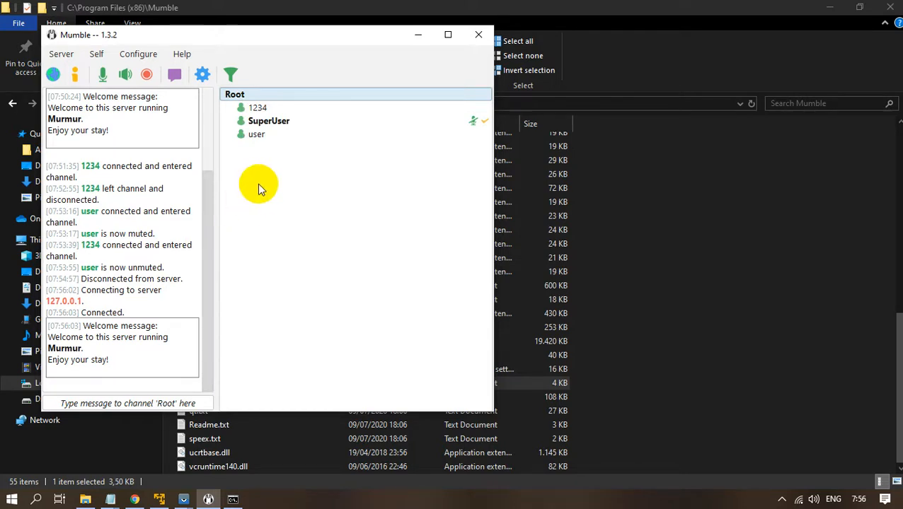
{"action": "right_click", "coordinate": [252, 97]}
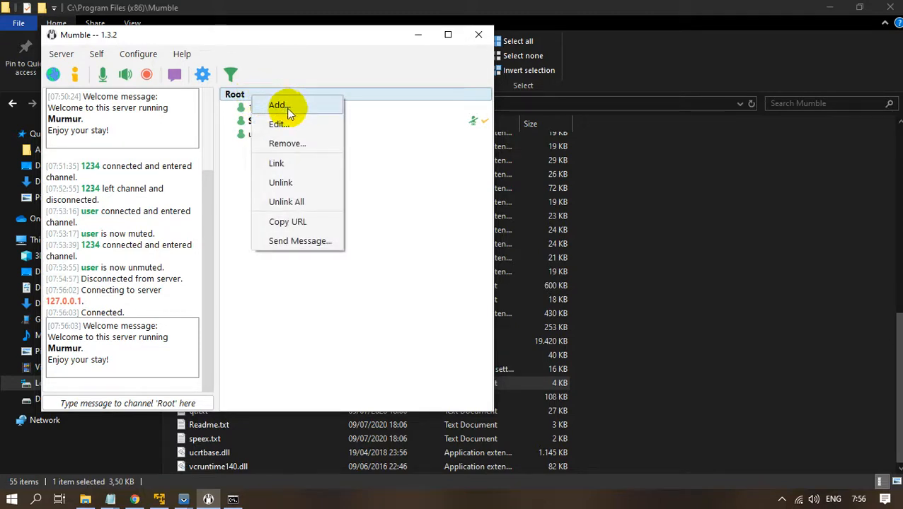
{"action": "left_click", "coordinate": [260, 315]}
{"action": "right_click", "coordinate": [235, 97]}
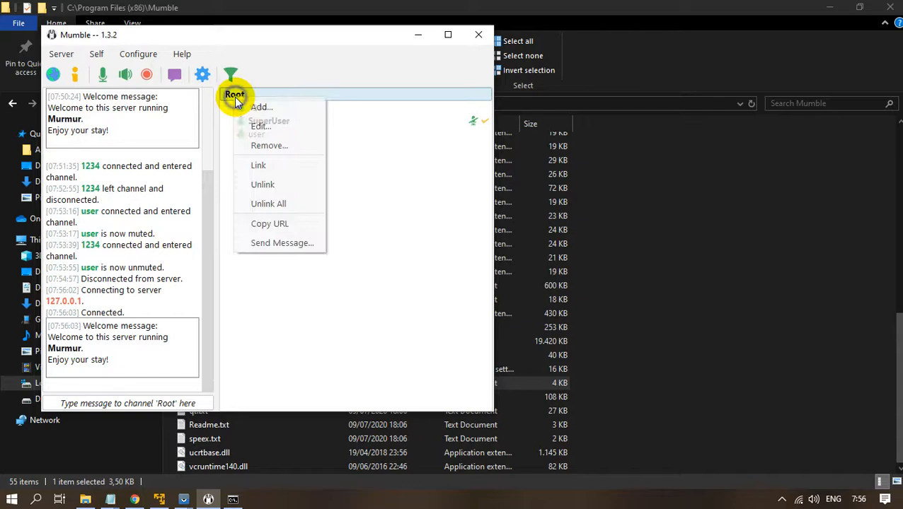
{"action": "left_click", "coordinate": [269, 124]}
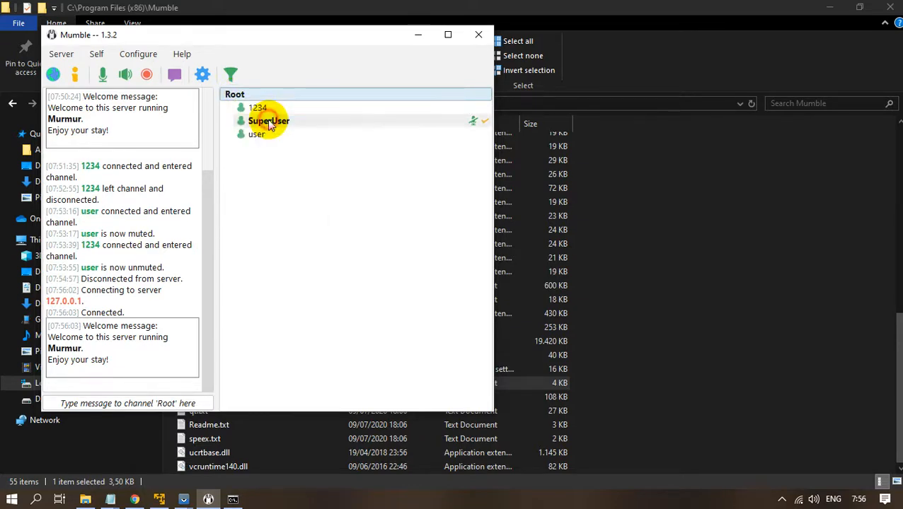
On the Groups tab, add abcd as a member of Root's admin group and save.
{"action": "left_click", "coordinate": [111, 78]}
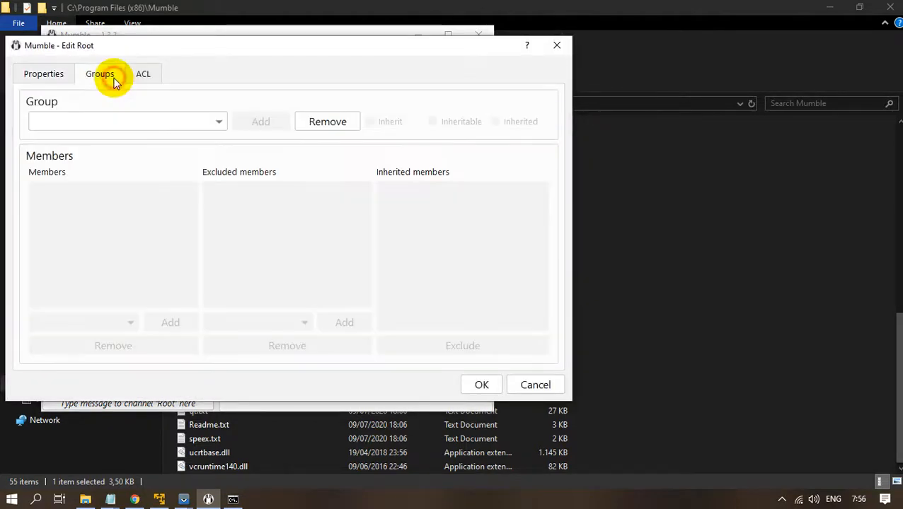
{"action": "left_click", "coordinate": [223, 123]}
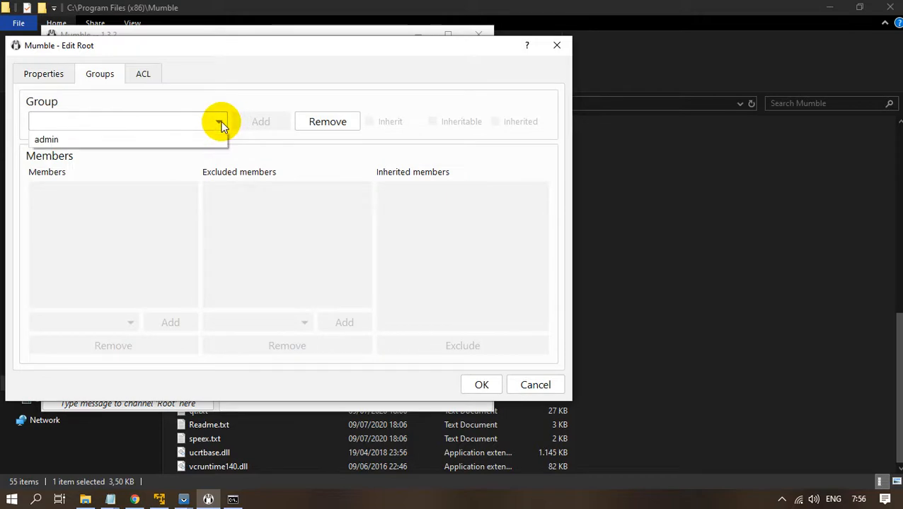
{"action": "left_click", "coordinate": [191, 137]}
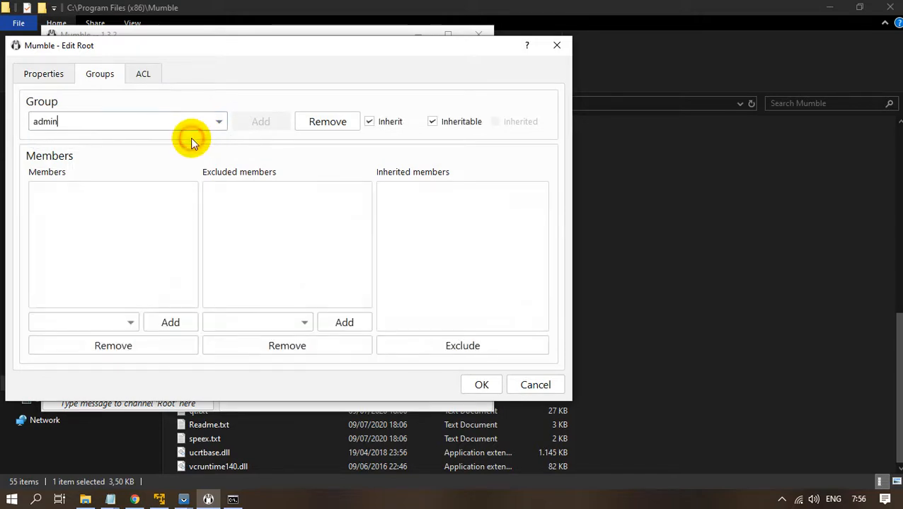
{"action": "left_click", "coordinate": [96, 322]}
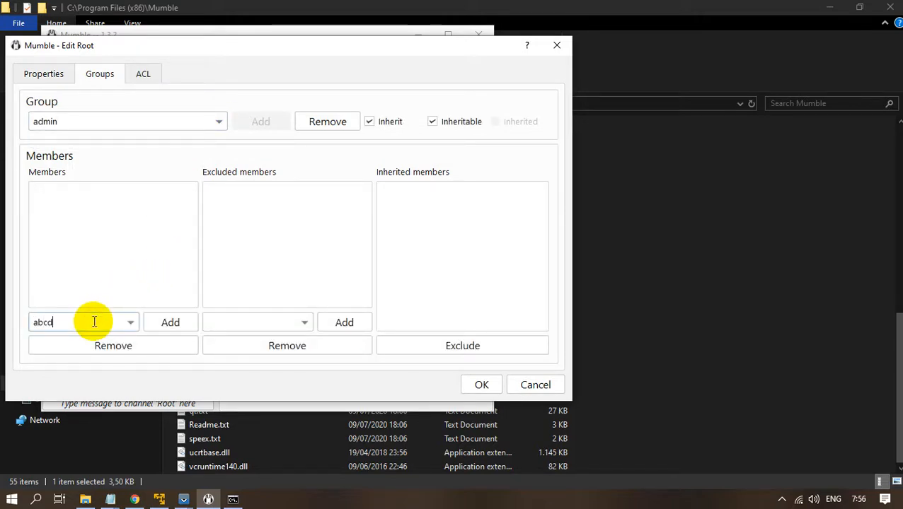
{"action": "left_click", "coordinate": [159, 324]}
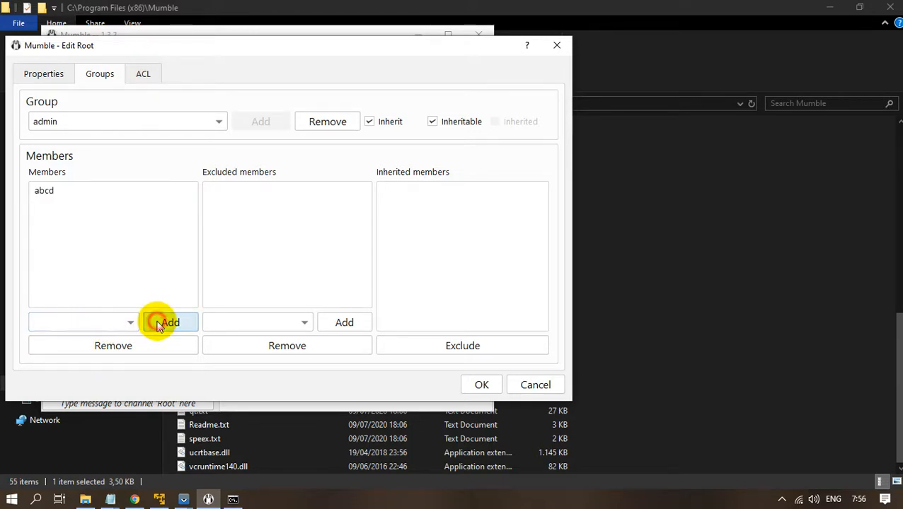
{"action": "left_click", "coordinate": [491, 384]}
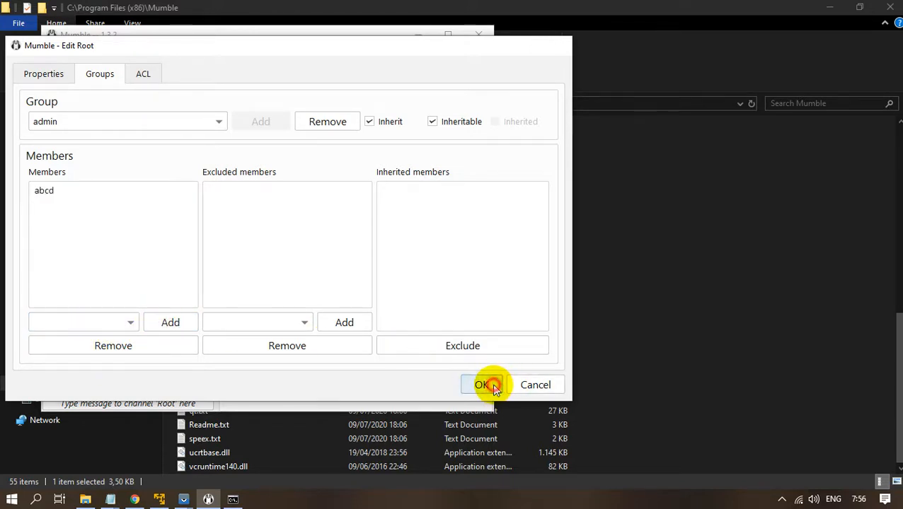
{"action": "left_click", "coordinate": [60, 54]}
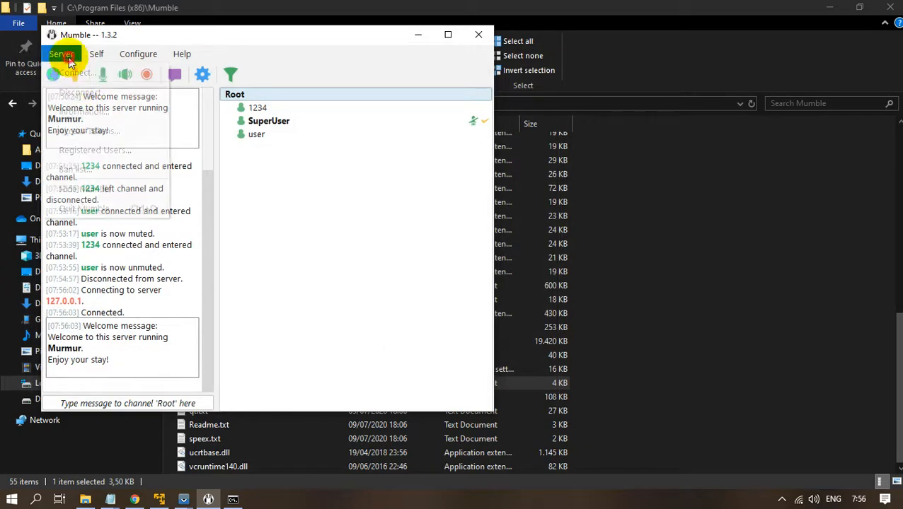
Glance at the registered users list, disconnect, and open the saved servers Connect list.
{"action": "left_click", "coordinate": [89, 150]}
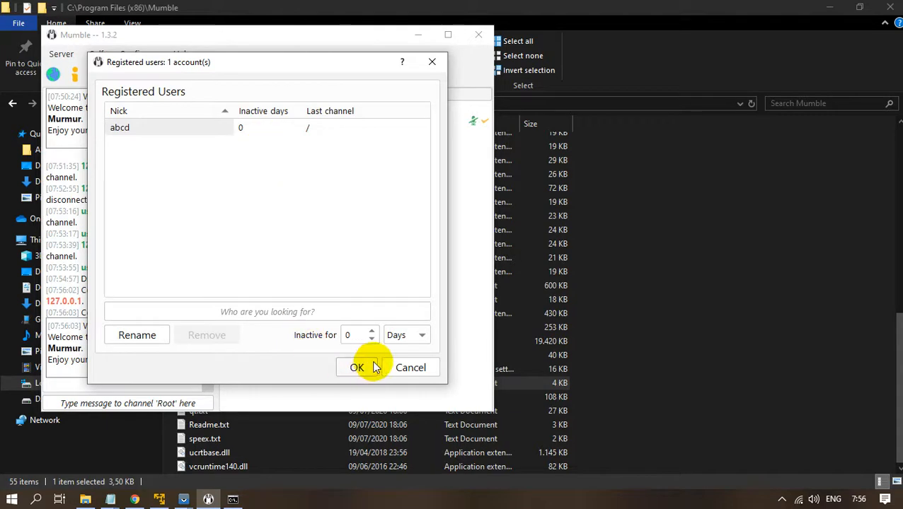
{"action": "left_click", "coordinate": [396, 369]}
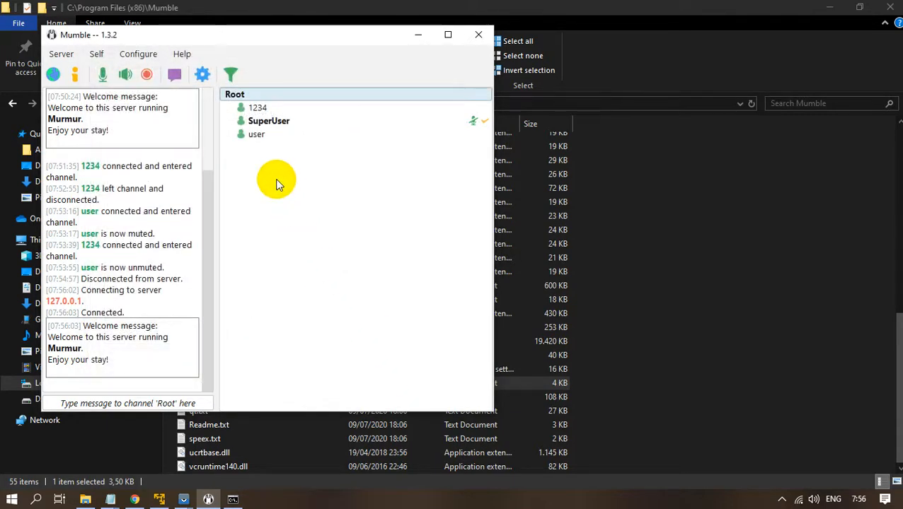
{"action": "left_click", "coordinate": [68, 61]}
{"action": "left_click", "coordinate": [85, 93]}
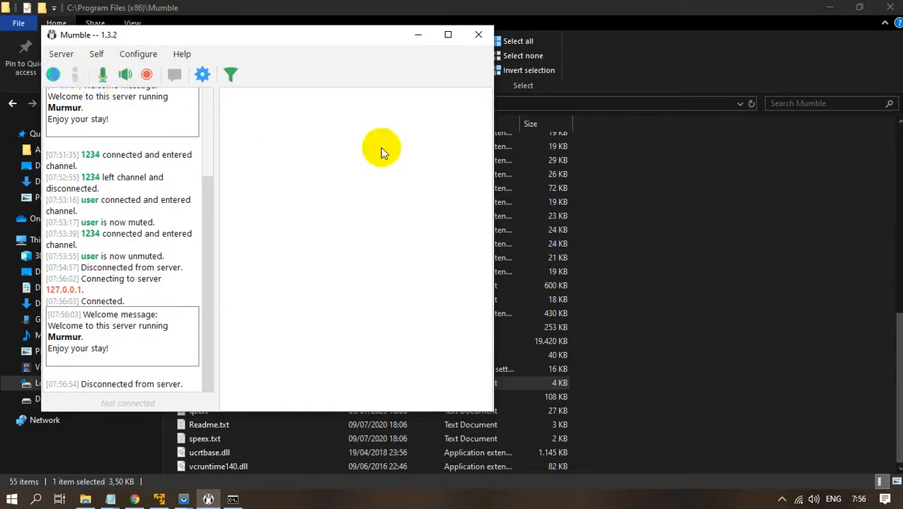
{"action": "left_click", "coordinate": [61, 55]}
{"action": "left_click", "coordinate": [69, 72]}
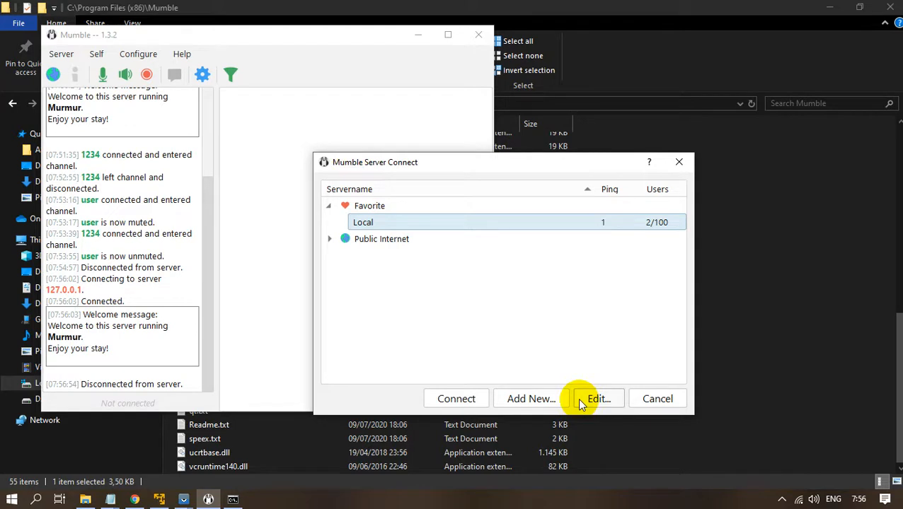
Change the Local entry's username to abcd, clear its password, save and connect.
{"action": "left_click", "coordinate": [598, 398]}
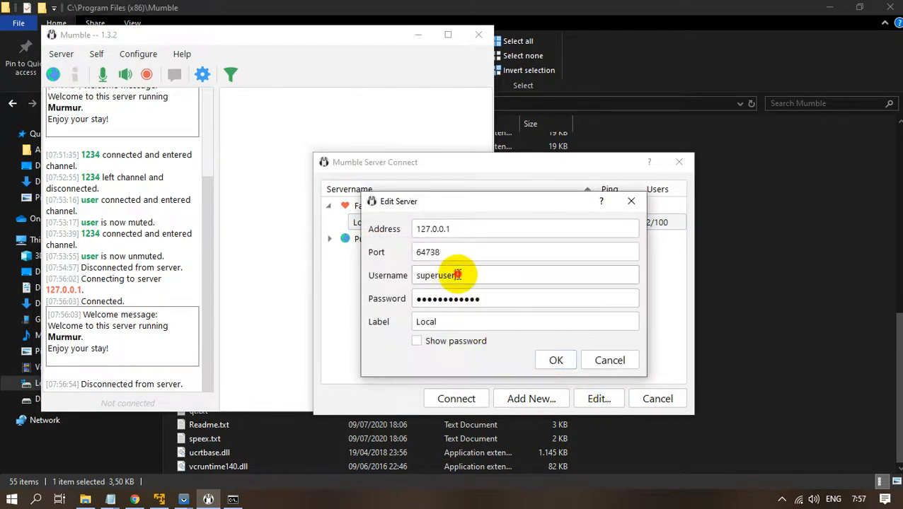
{"action": "left_click_drag", "start_coordinate": [455, 275], "coordinate": [369, 279]}
{"action": "type", "text": "abc"}
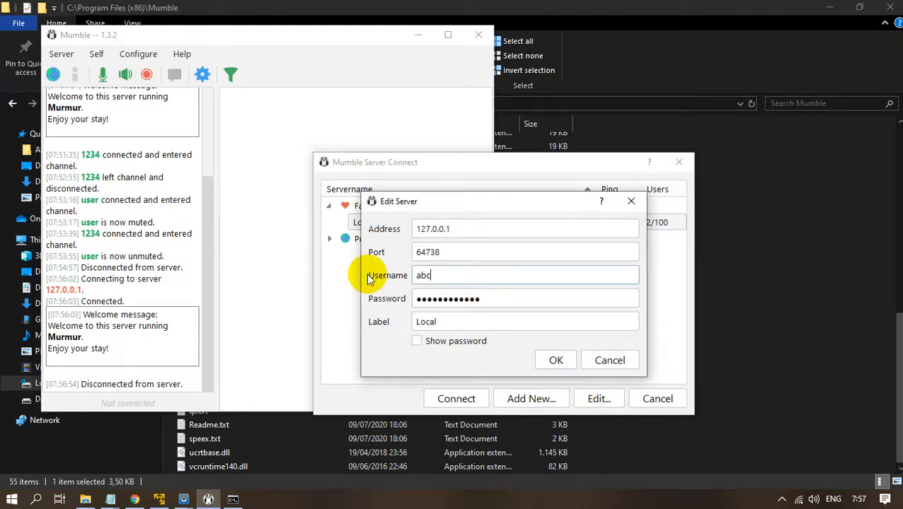
{"action": "type", "text": "d"}
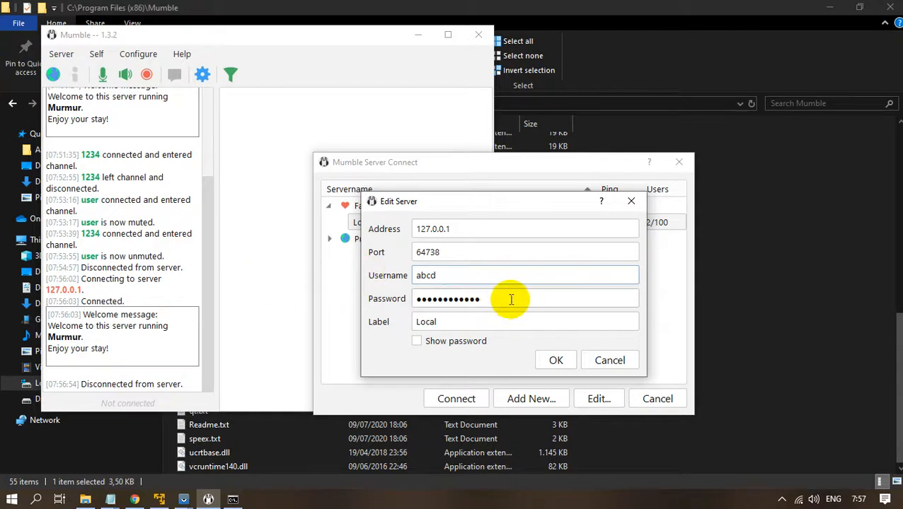
{"action": "left_click_drag", "start_coordinate": [513, 298], "coordinate": [349, 302]}
{"action": "key", "text": "Tab"}
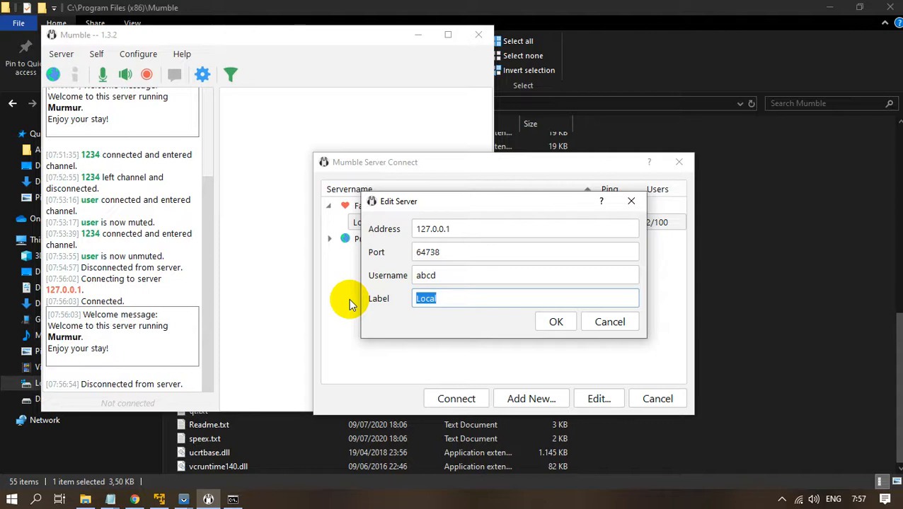
{"action": "left_click", "coordinate": [551, 322]}
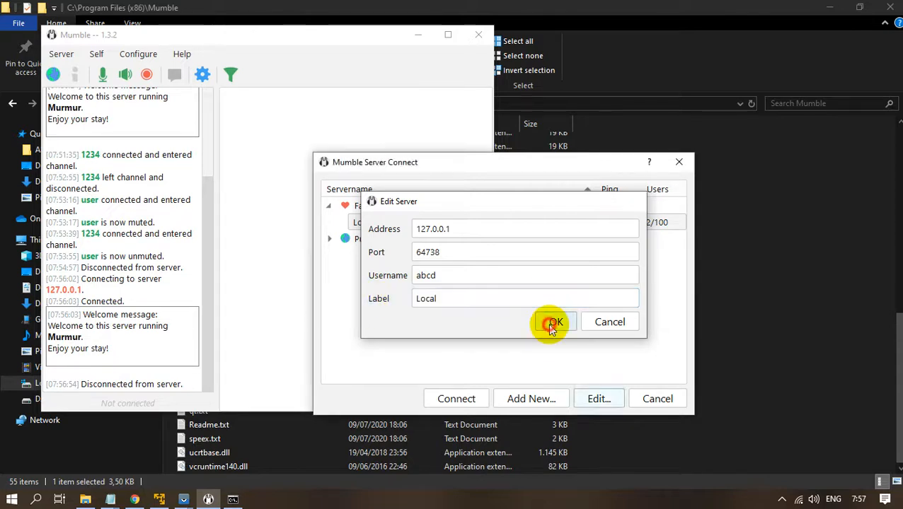
{"action": "left_click", "coordinate": [456, 398]}
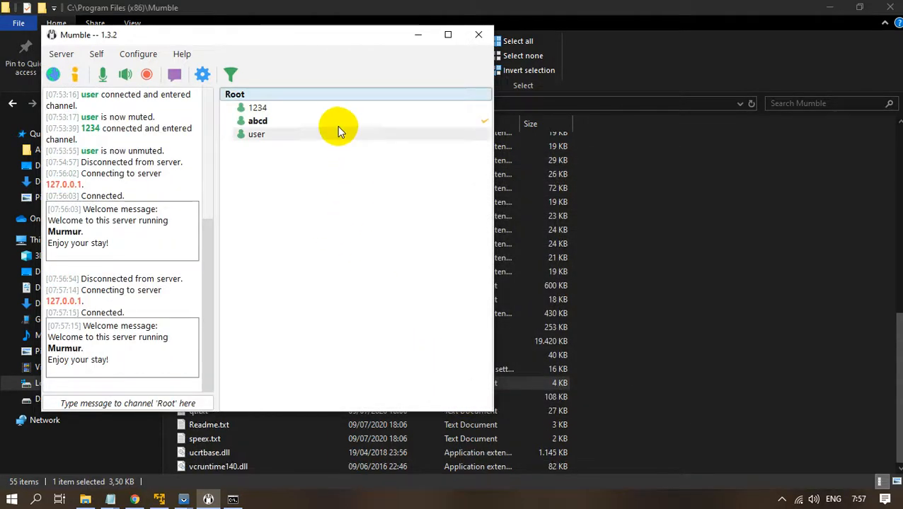
Check the context menus for user abcd and the Root channel, then bring Mumble back to front.
{"action": "left_click", "coordinate": [336, 125]}
{"action": "right_click", "coordinate": [336, 125]}
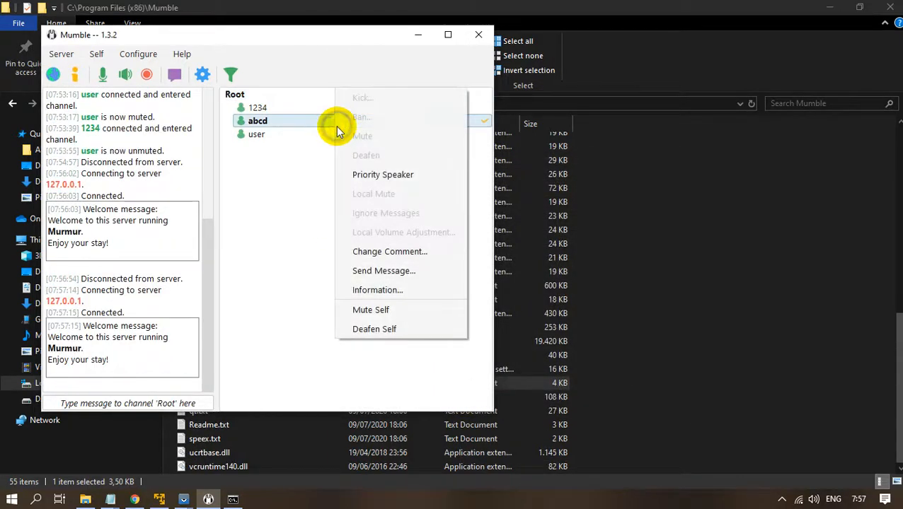
{"action": "left_click", "coordinate": [235, 94]}
{"action": "right_click", "coordinate": [236, 94]}
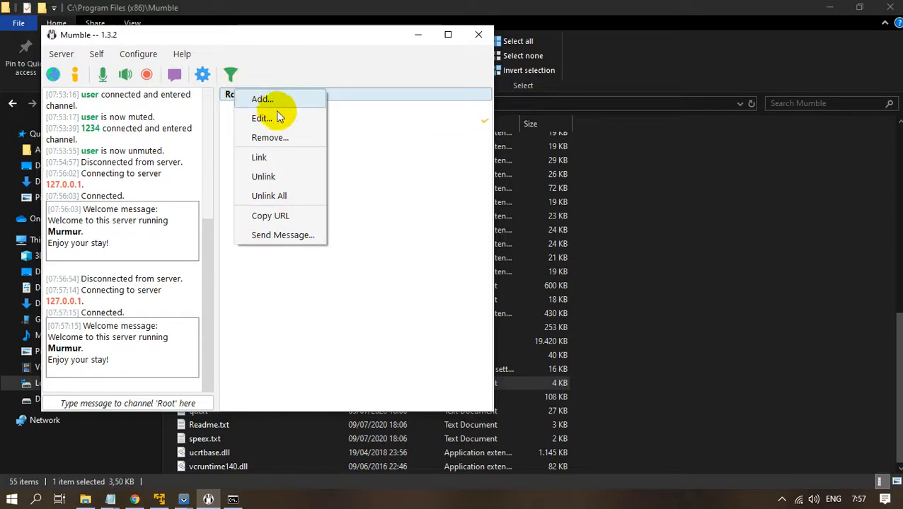
{"action": "left_click", "coordinate": [400, 222]}
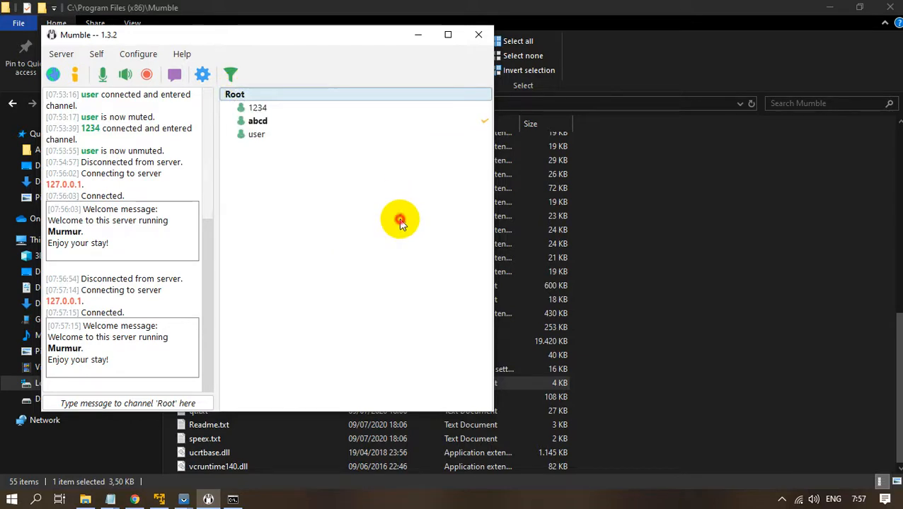
{"action": "left_click", "coordinate": [779, 500]}
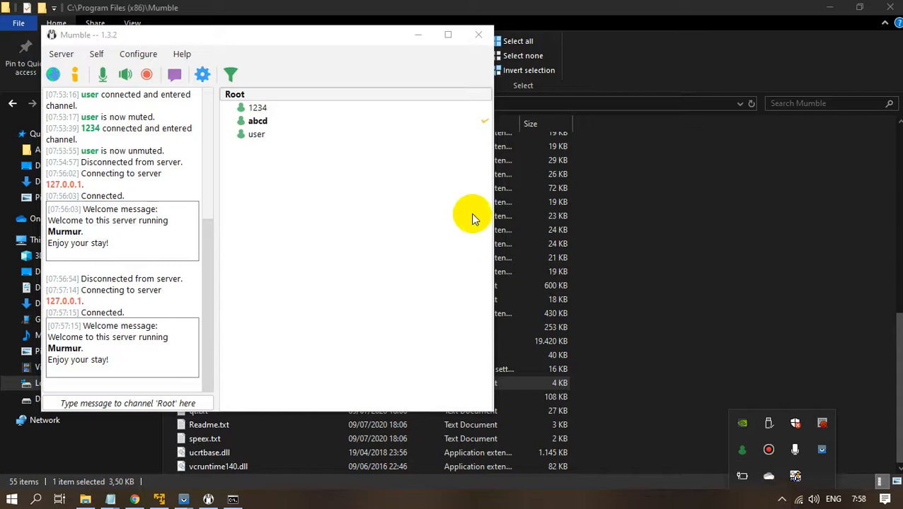
{"action": "left_click_drag", "start_coordinate": [353, 39], "coordinate": [370, 42]}
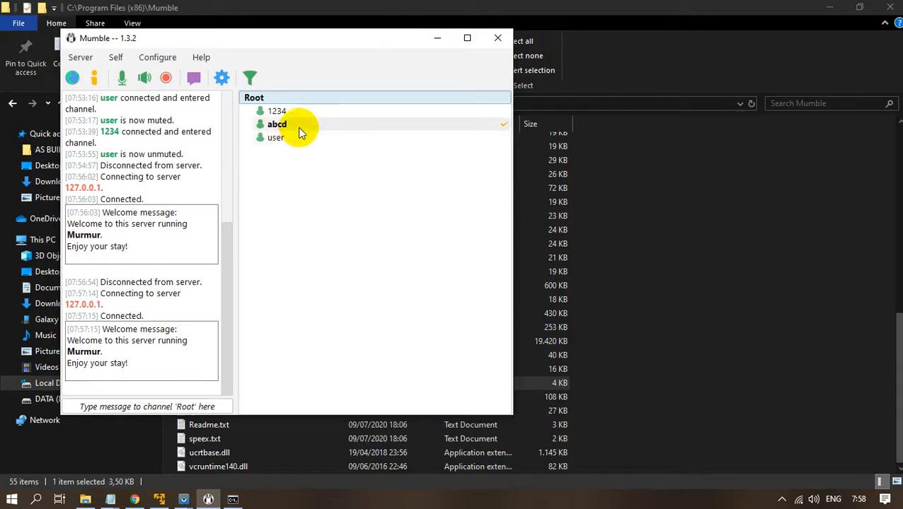
Review the context menus of Root, user 1234 and user, then select Root.
{"action": "right_click", "coordinate": [272, 100]}
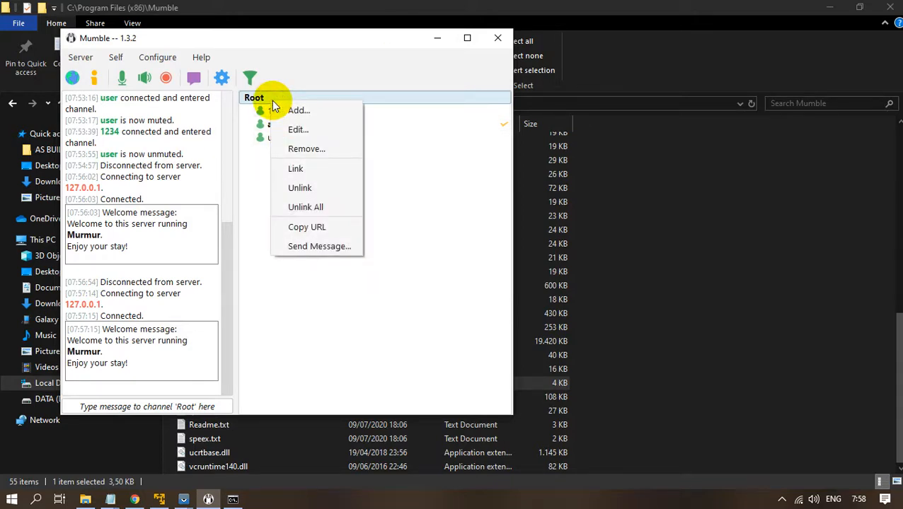
{"action": "left_click", "coordinate": [456, 246]}
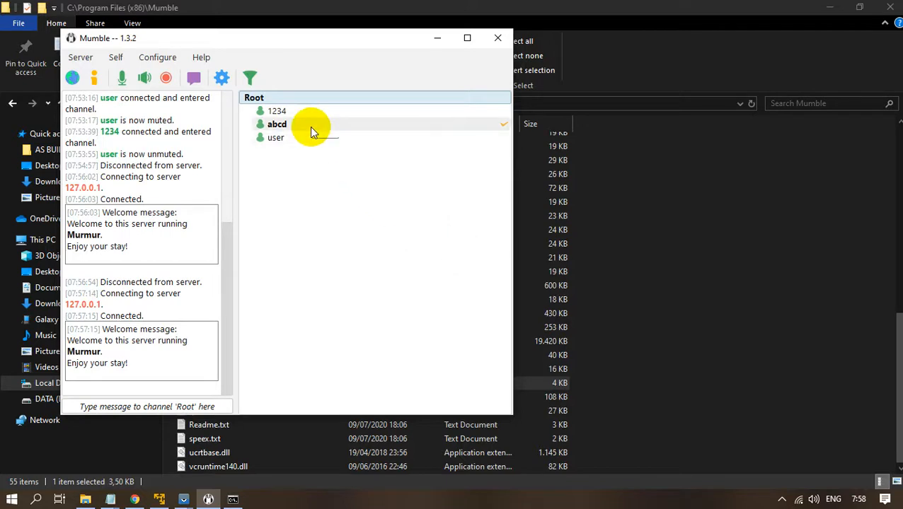
{"action": "right_click", "coordinate": [276, 99]}
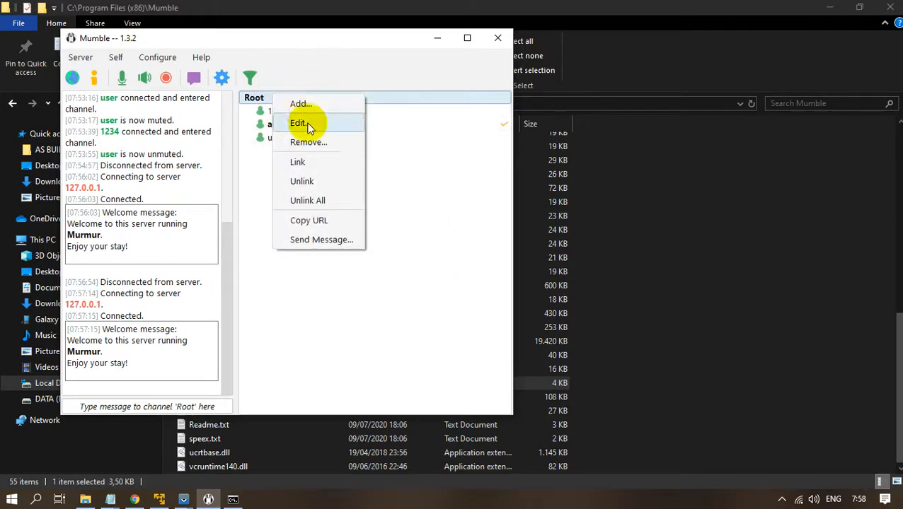
{"action": "left_click", "coordinate": [347, 311]}
{"action": "right_click", "coordinate": [300, 117]}
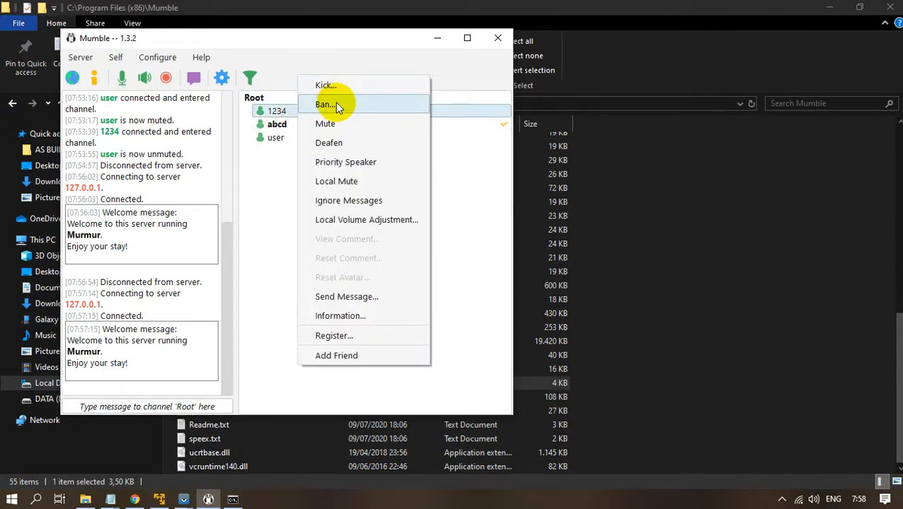
{"action": "left_click", "coordinate": [267, 183]}
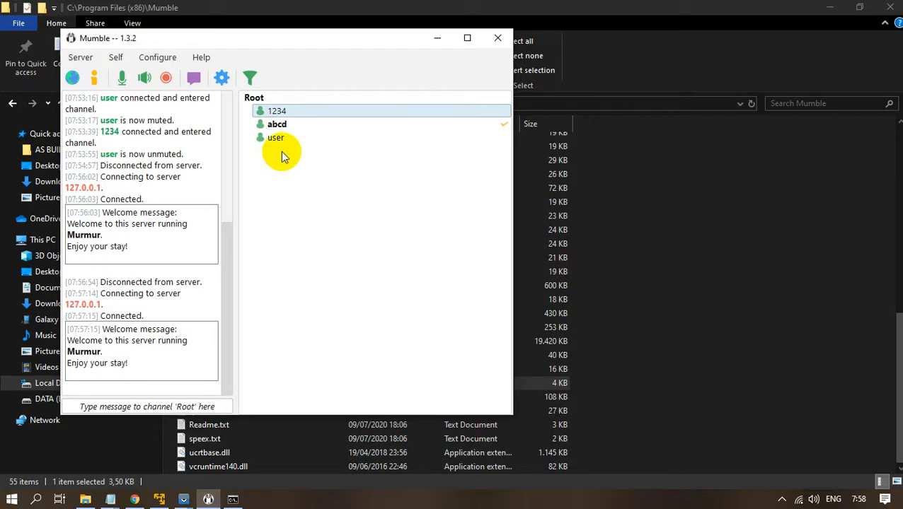
{"action": "left_click_drag", "start_coordinate": [398, 55], "coordinate": [364, 54]}
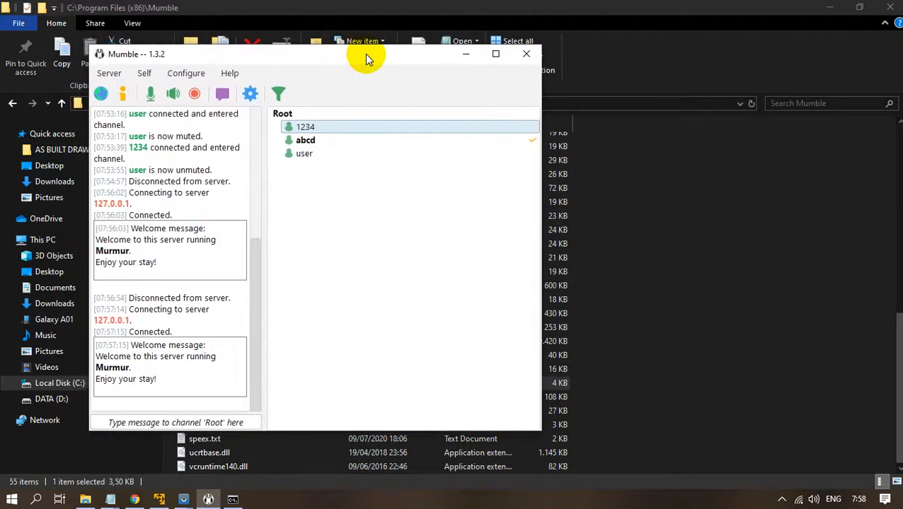
{"action": "right_click", "coordinate": [305, 154]}
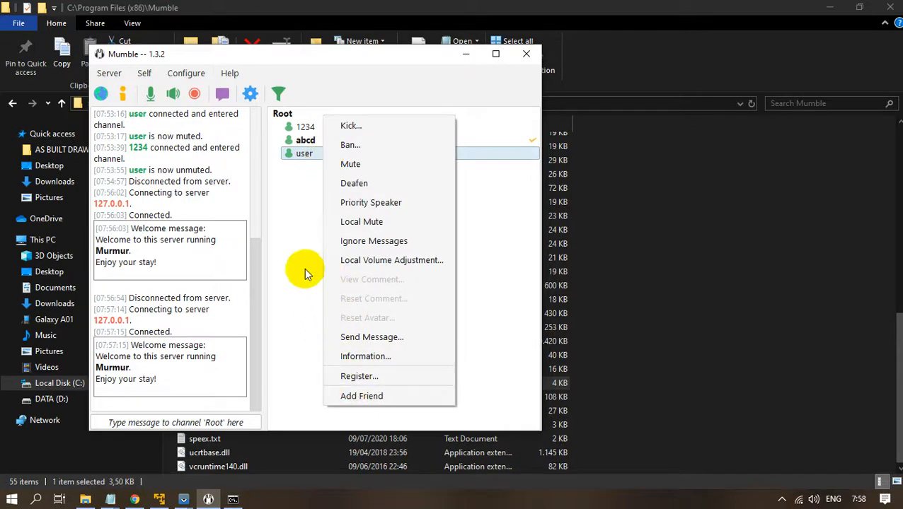
{"action": "left_click", "coordinate": [303, 260]}
{"action": "right_click", "coordinate": [311, 127]}
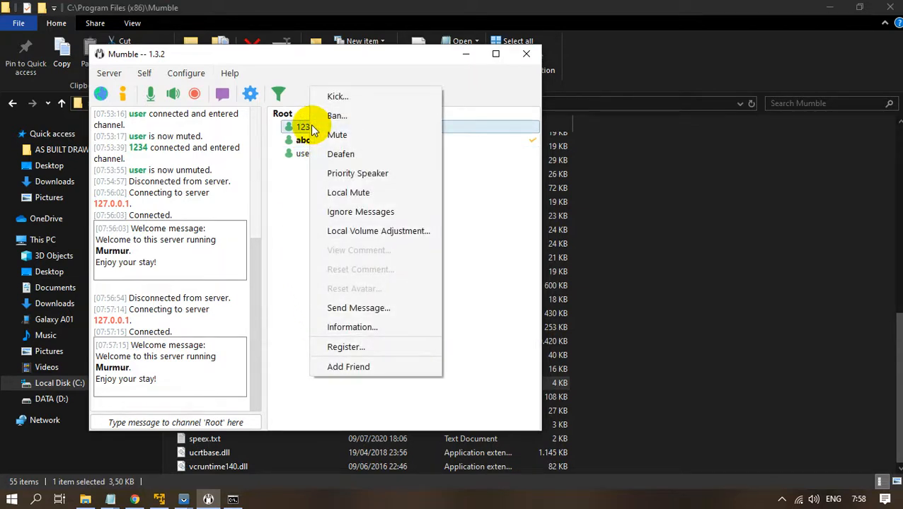
{"action": "left_click", "coordinate": [285, 260]}
{"action": "left_click", "coordinate": [284, 116]}
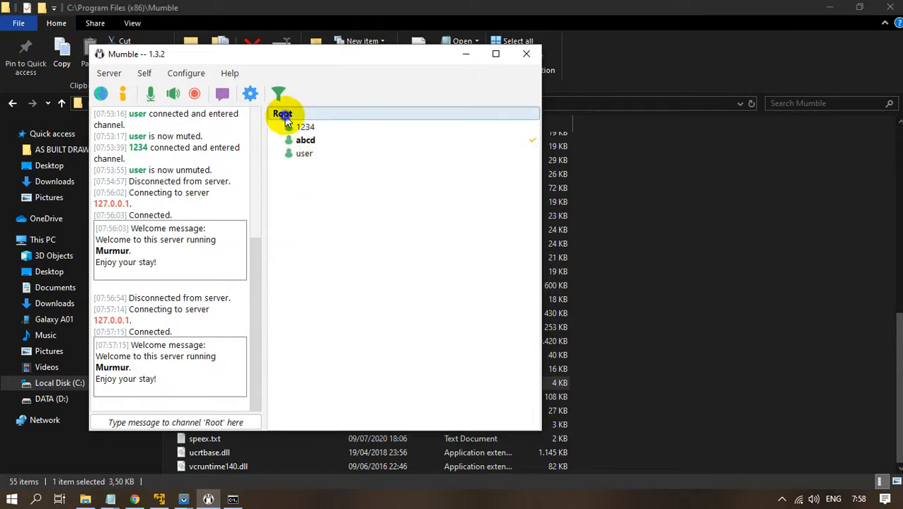
Add a channel named 'test' beneath Root using its Add... option.
{"action": "right_click", "coordinate": [286, 120]}
{"action": "left_click", "coordinate": [309, 126]}
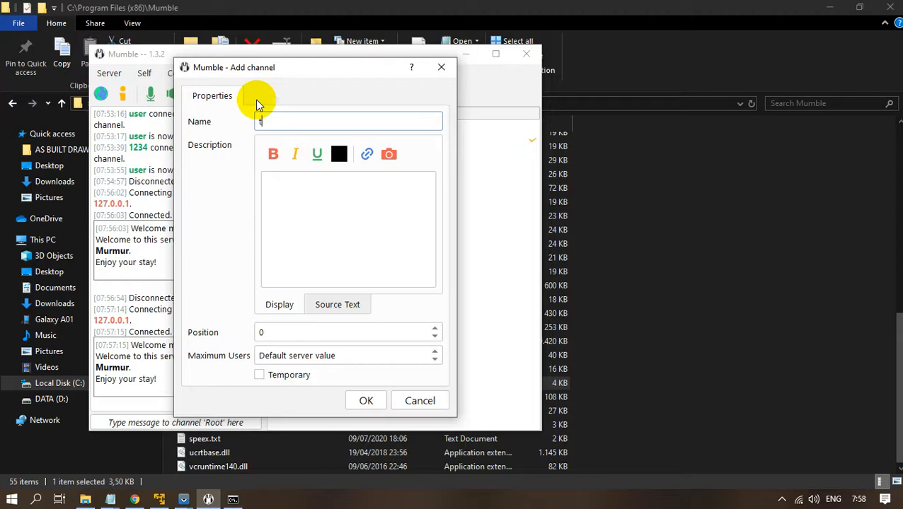
{"action": "left_click", "coordinate": [366, 400]}
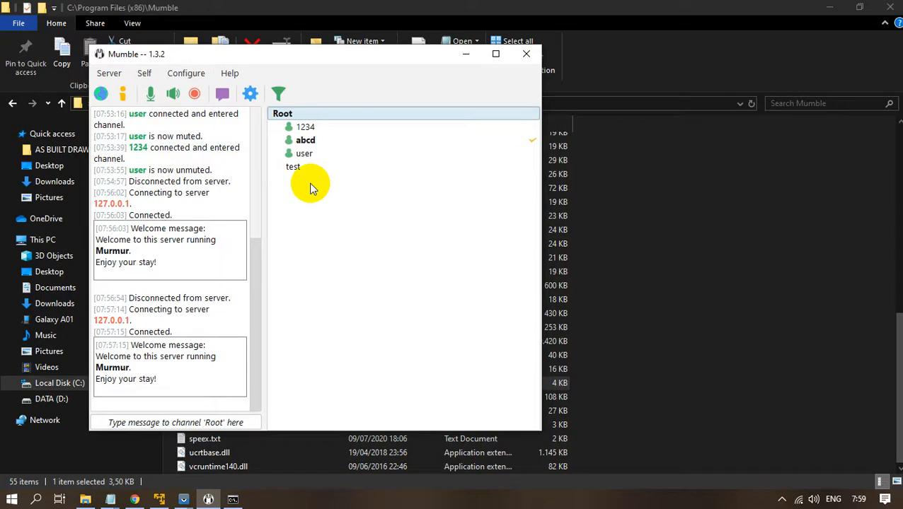
{"action": "mouse_move", "coordinate": [327, 59]}
{"action": "left_mouse_down"}
{"action": "mouse_move", "coordinate": [389, 75]}
{"action": "mouse_move", "coordinate": [324, 66]}
{"action": "left_mouse_up"}
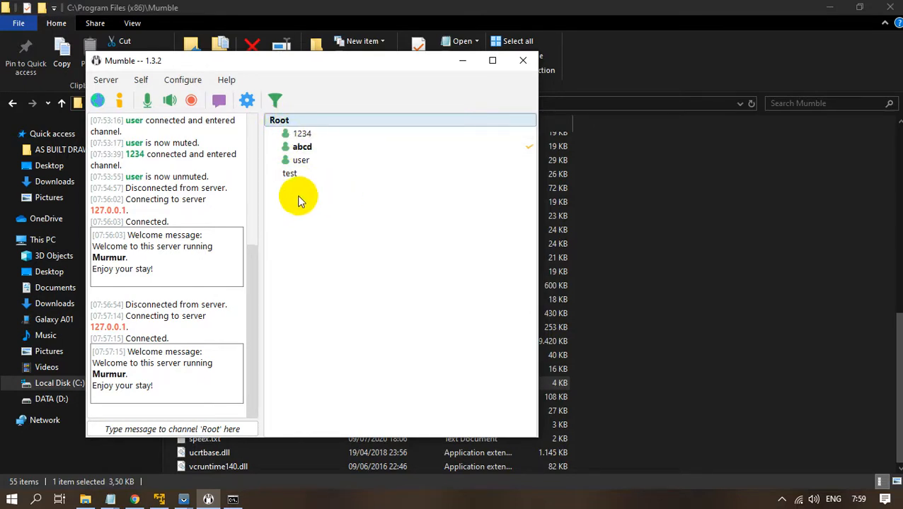
{"action": "left_click", "coordinate": [108, 81]}
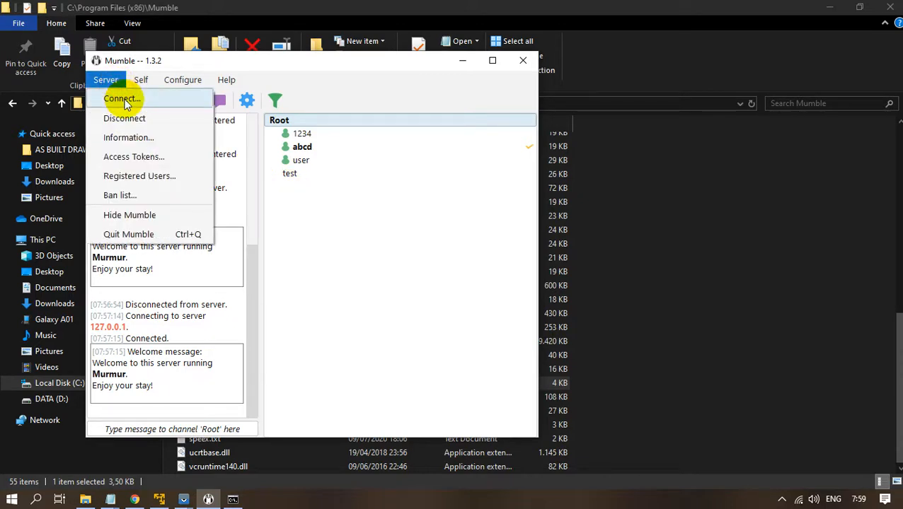
Disconnect Mumble from the local server and return to the Mumble folder in File Explorer.
{"action": "left_click", "coordinate": [125, 117]}
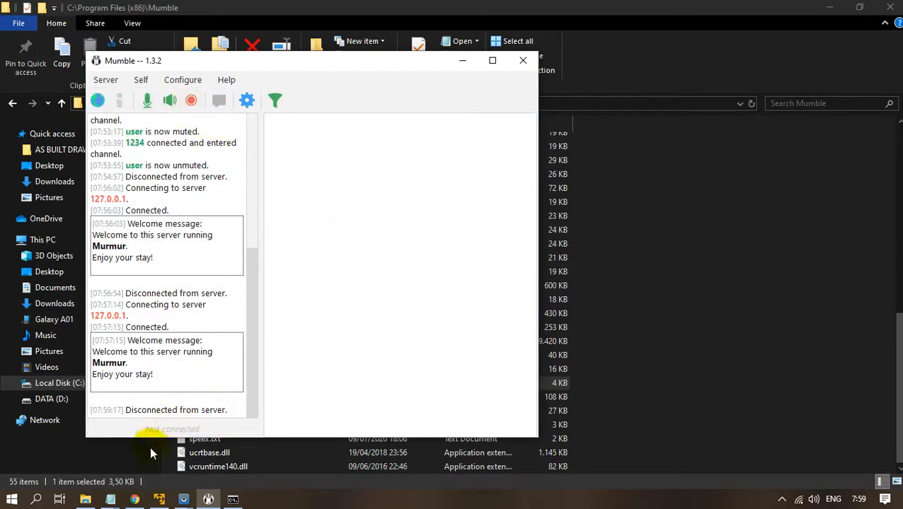
{"action": "left_click", "coordinate": [85, 499]}
{"action": "scroll", "coordinate": [263, 255], "scroll_direction": "up", "scroll_amount": 1}
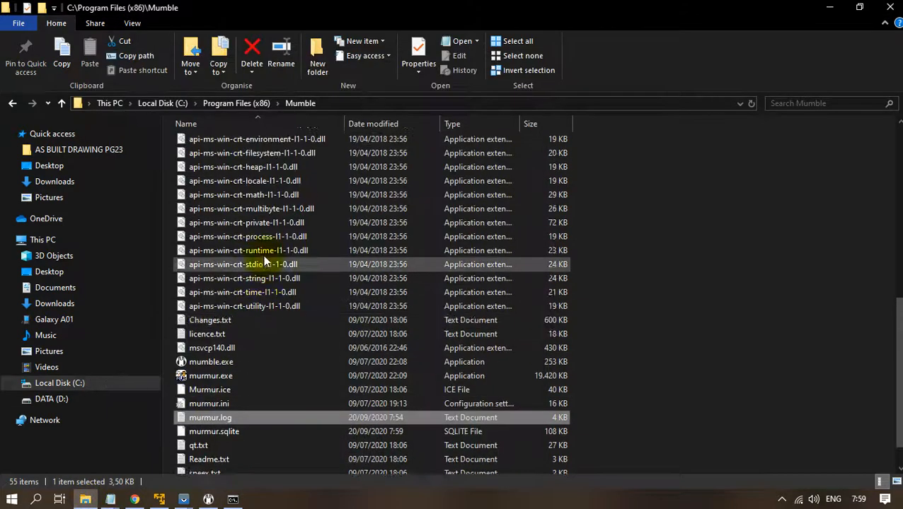
{"action": "scroll", "coordinate": [263, 261], "scroll_direction": "up", "scroll_amount": 1}
{"action": "scroll", "coordinate": [283, 156], "scroll_direction": "down", "scroll_amount": 2}
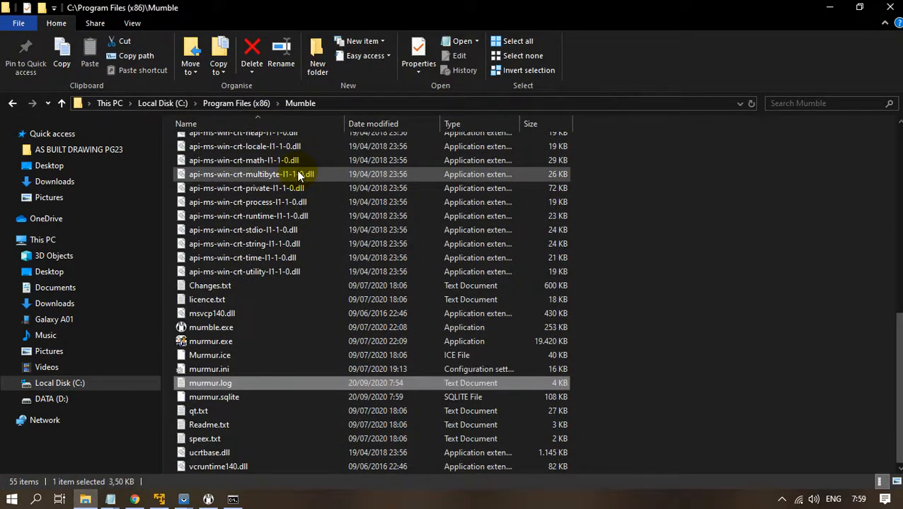
Review murmur.ini in Notepad, close it, and open its context menu.
{"action": "double_click", "coordinate": [263, 367]}
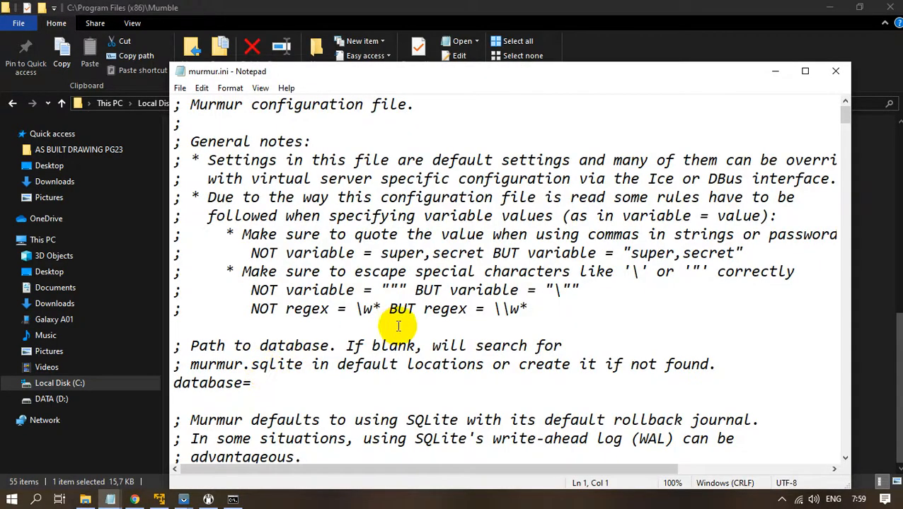
{"action": "scroll", "coordinate": [399, 326], "scroll_direction": "down", "scroll_amount": 5}
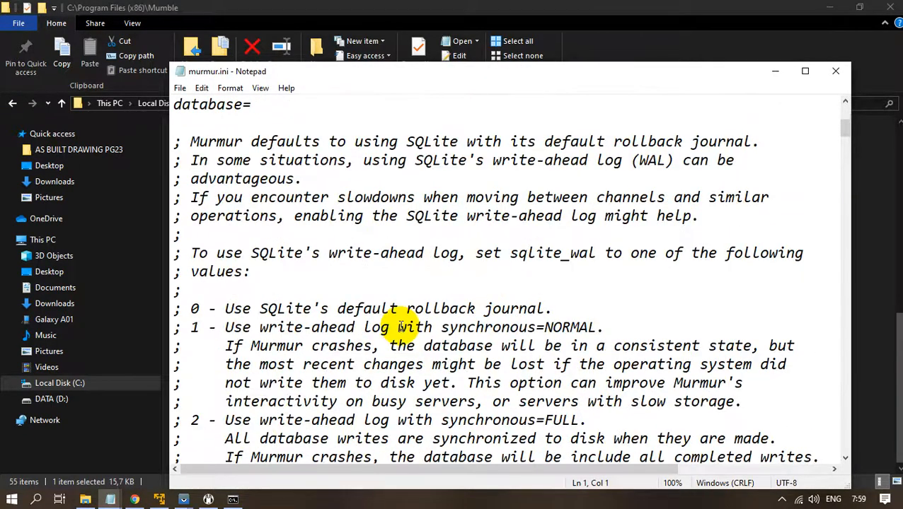
{"action": "scroll", "coordinate": [398, 326], "scroll_direction": "up", "scroll_amount": 5}
{"action": "left_click", "coordinate": [835, 71]}
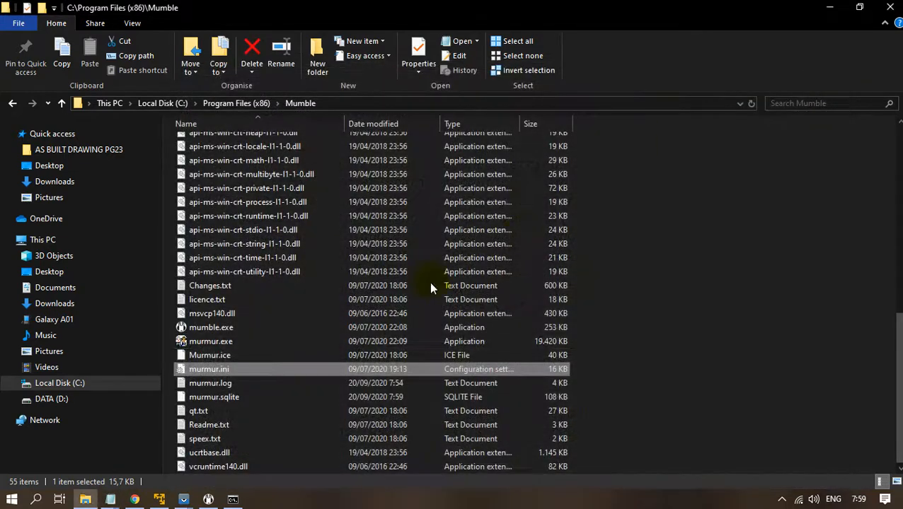
{"action": "right_click", "coordinate": [212, 365]}
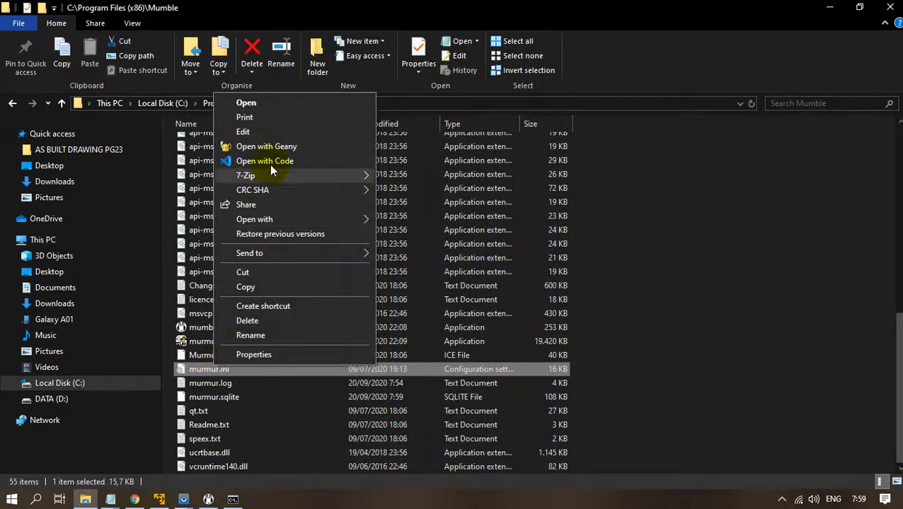
Open murmur.ini in Geany and scroll through its contents.
{"action": "left_click", "coordinate": [276, 147]}
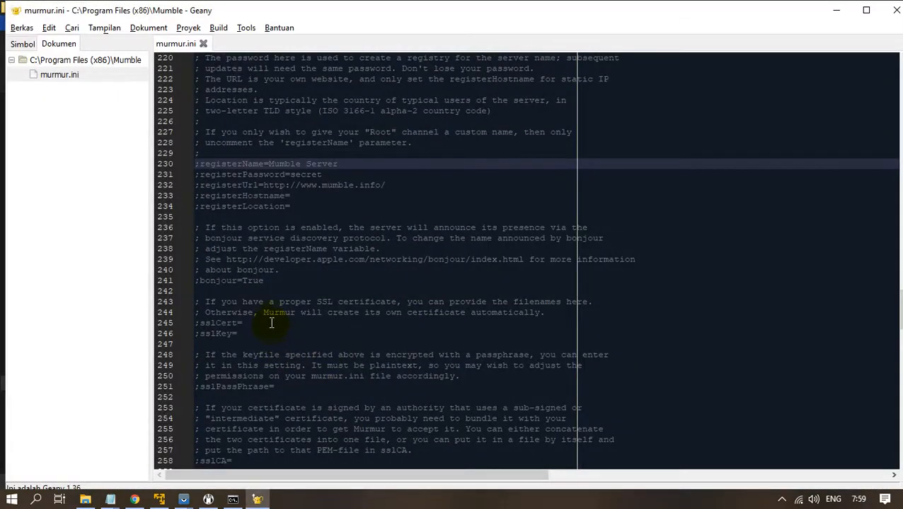
{"action": "scroll", "coordinate": [271, 323], "scroll_direction": "down", "scroll_amount": 20}
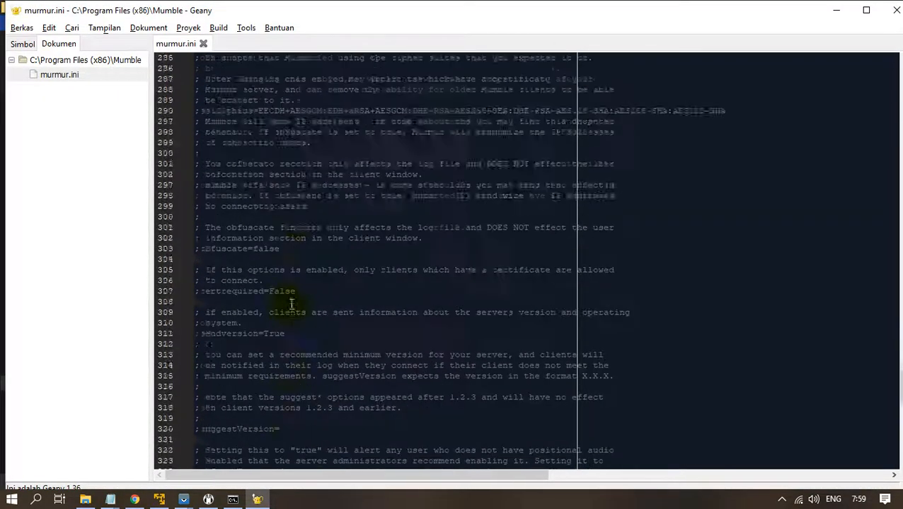
{"action": "scroll", "coordinate": [291, 305], "scroll_direction": "up", "scroll_amount": 20}
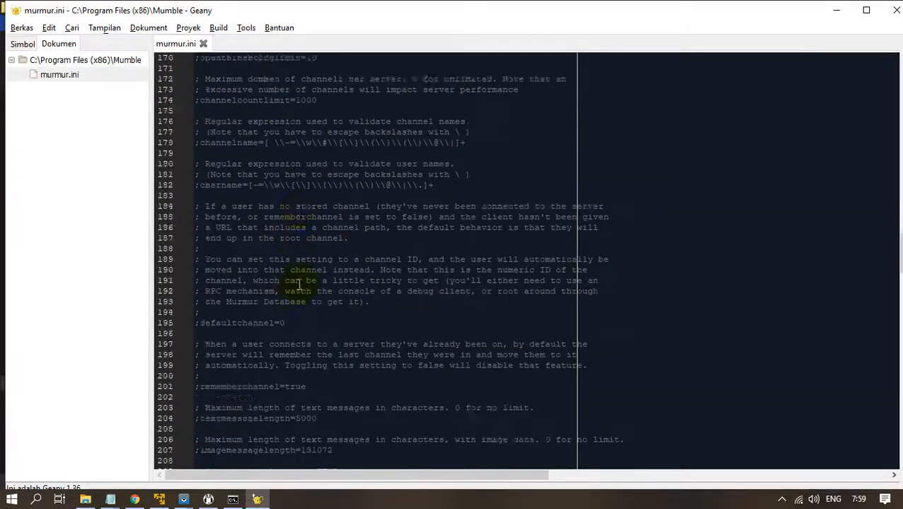
{"action": "scroll", "coordinate": [298, 285], "scroll_direction": "up", "scroll_amount": 20}
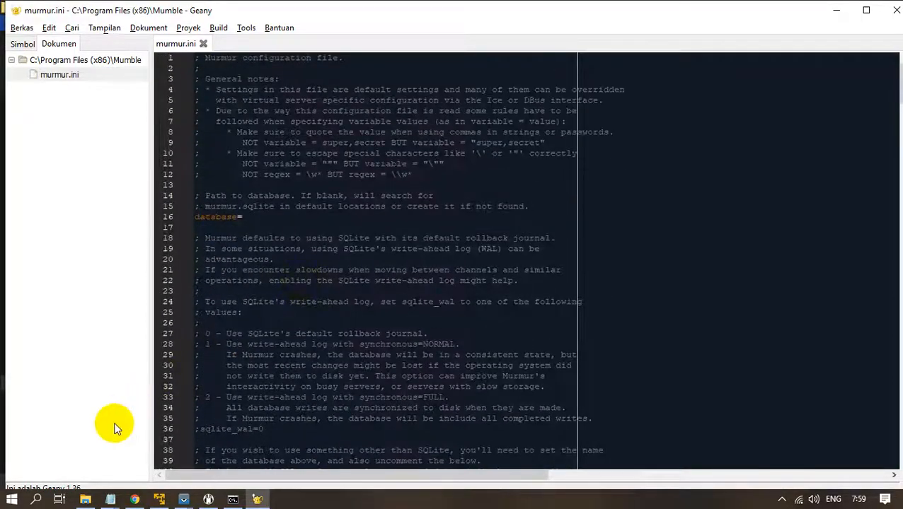
Bring back the untitled Notepad settings list and place the cursor after welcometext=.
{"action": "mouse_move", "coordinate": [115, 495]}
{"action": "left_click", "coordinate": [217, 454]}
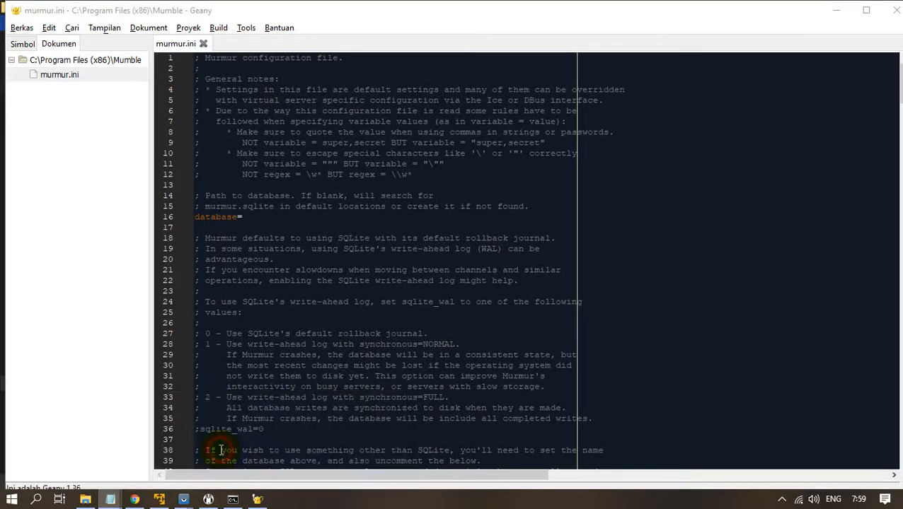
{"action": "left_click", "coordinate": [292, 105]}
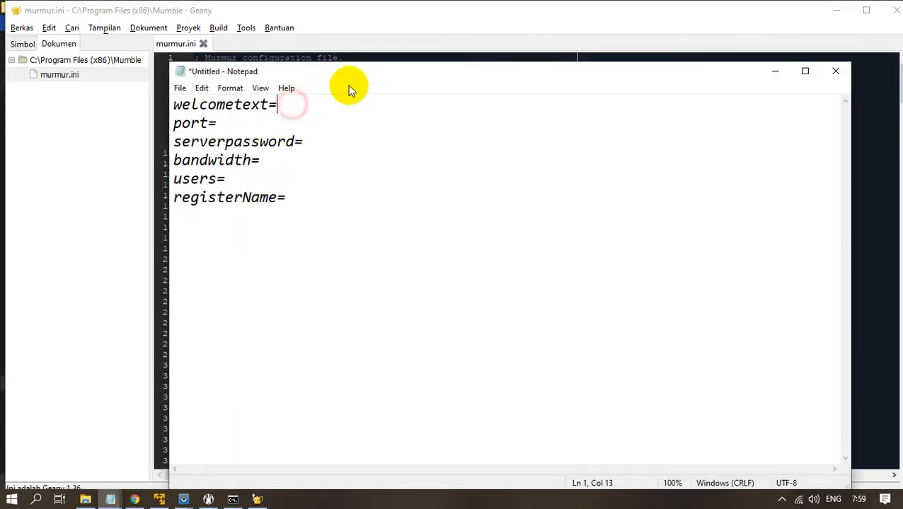
Shift the Notepad settings note aside and bring the Mumble client forward.
{"action": "left_click_drag", "start_coordinate": [353, 79], "coordinate": [420, 107]}
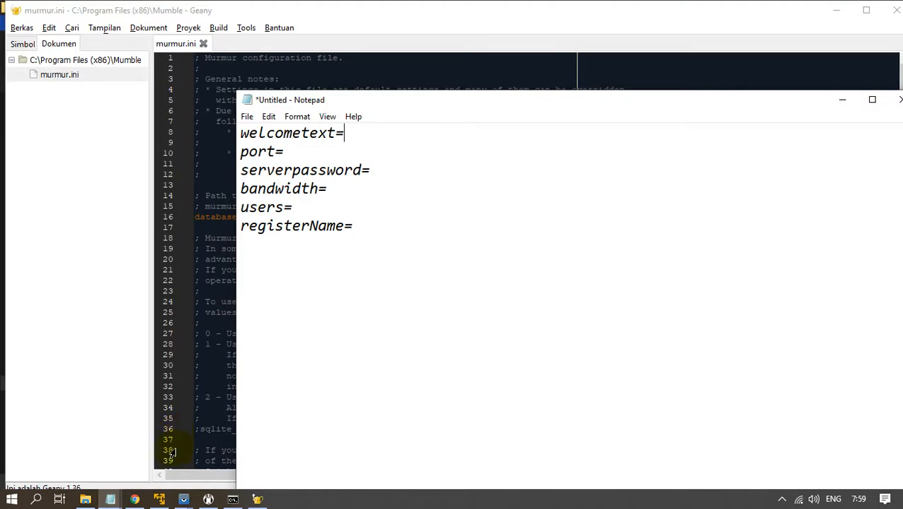
{"action": "left_click", "coordinate": [134, 499]}
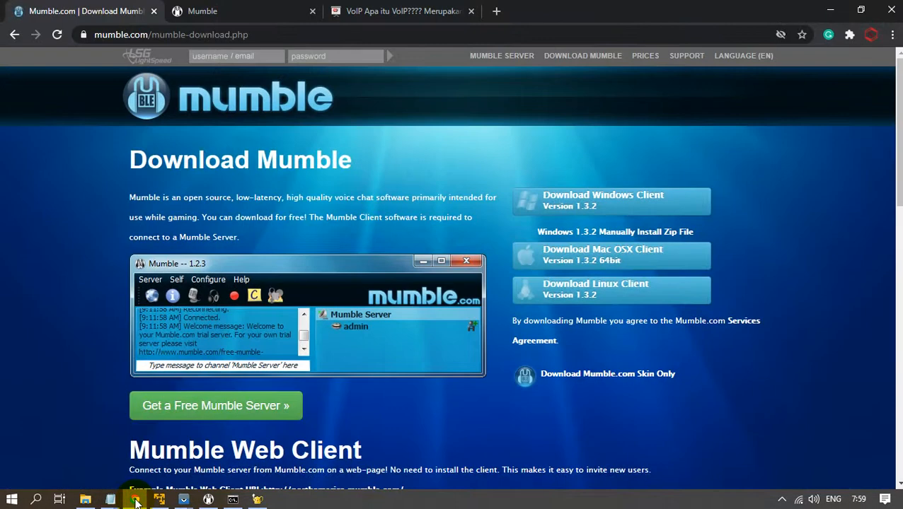
{"action": "left_click", "coordinate": [135, 500]}
{"action": "left_click", "coordinate": [209, 501]}
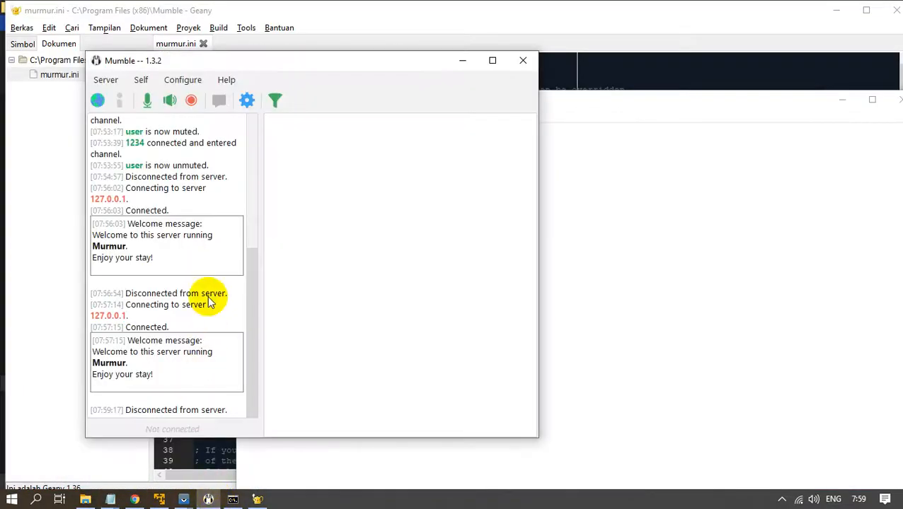
Select Mumble's default welcome message text, then return to murmur.ini in Geany.
{"action": "left_click", "coordinate": [127, 246]}
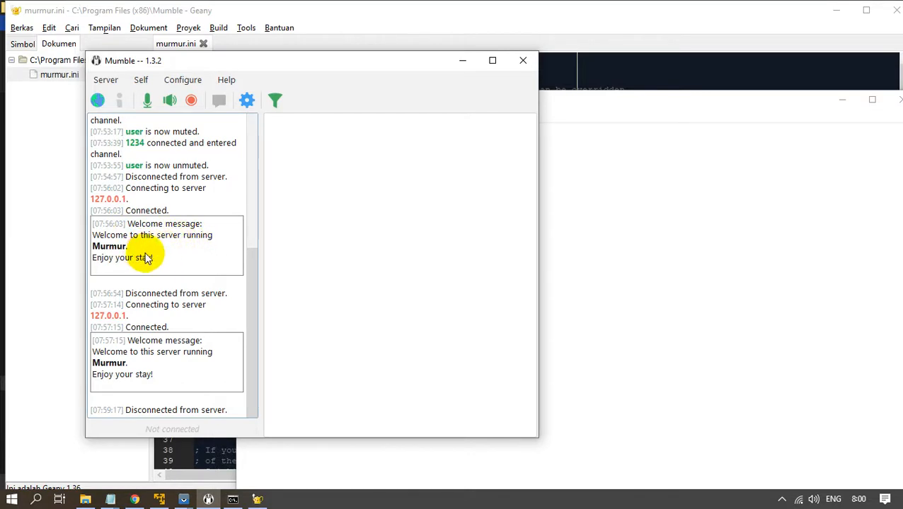
{"action": "left_click_drag", "start_coordinate": [147, 245], "coordinate": [104, 243]}
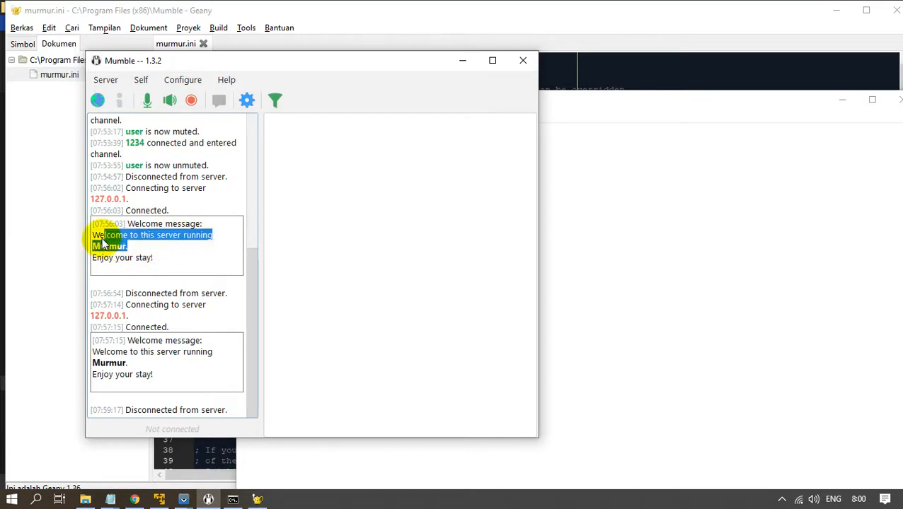
{"action": "left_click", "coordinate": [151, 249]}
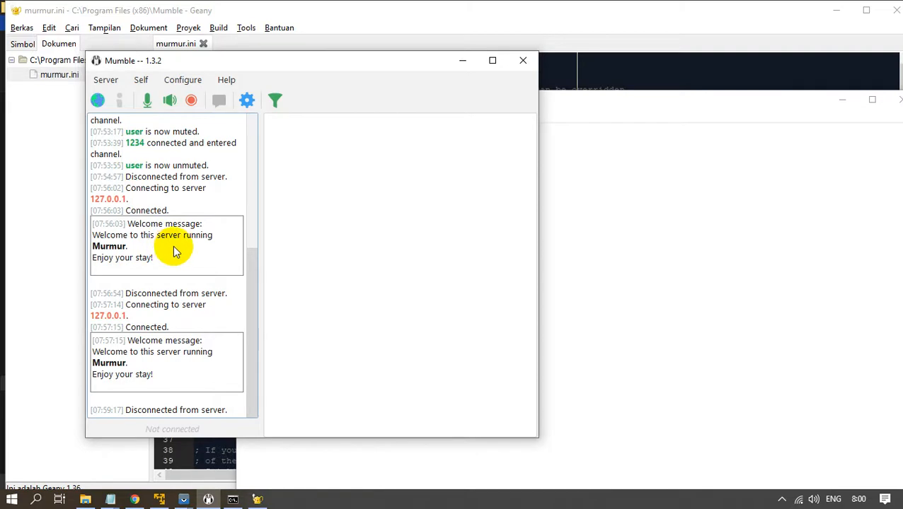
{"action": "left_click", "coordinate": [30, 319]}
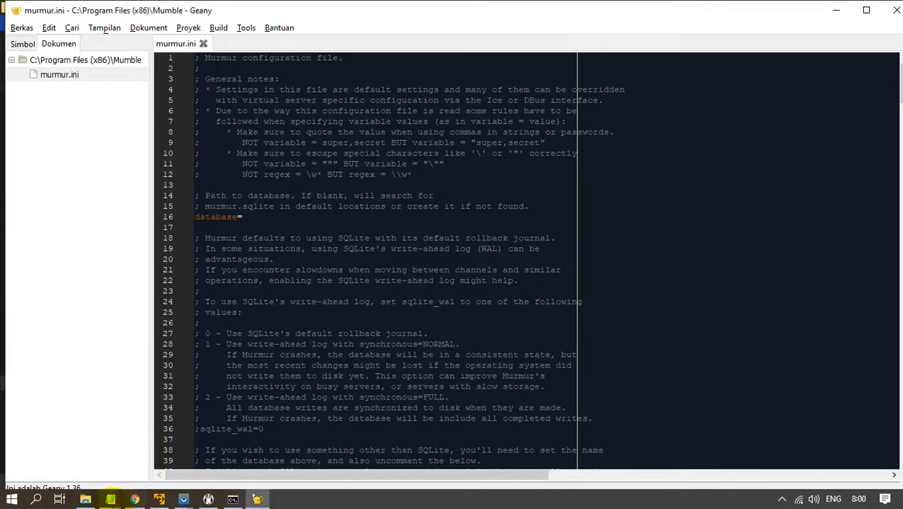
Bring the untitled settings note forward and place the cursor at the end of the port= line.
{"action": "mouse_move", "coordinate": [112, 495]}
{"action": "left_click", "coordinate": [238, 447]}
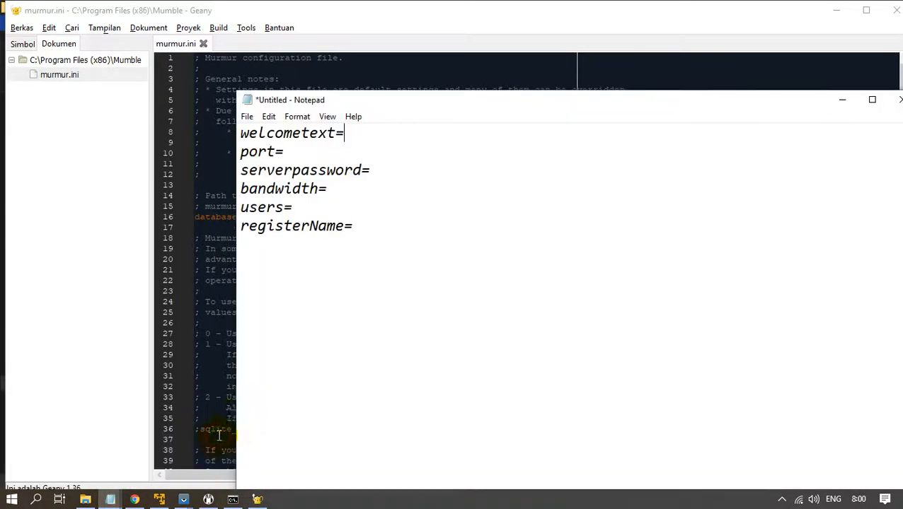
{"action": "left_click", "coordinate": [317, 154]}
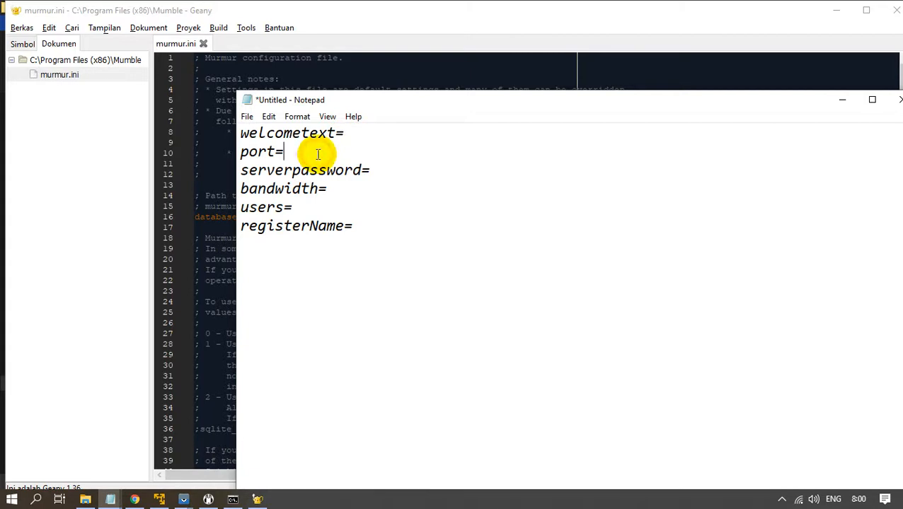
Edit the saved Local server in Mumble and select its Port value 64738.
{"action": "left_click", "coordinate": [209, 498]}
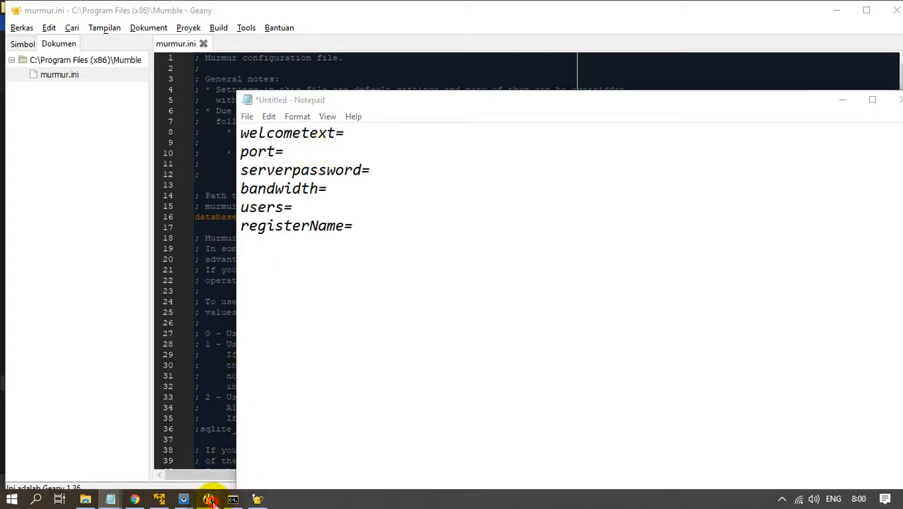
{"action": "left_click", "coordinate": [106, 81]}
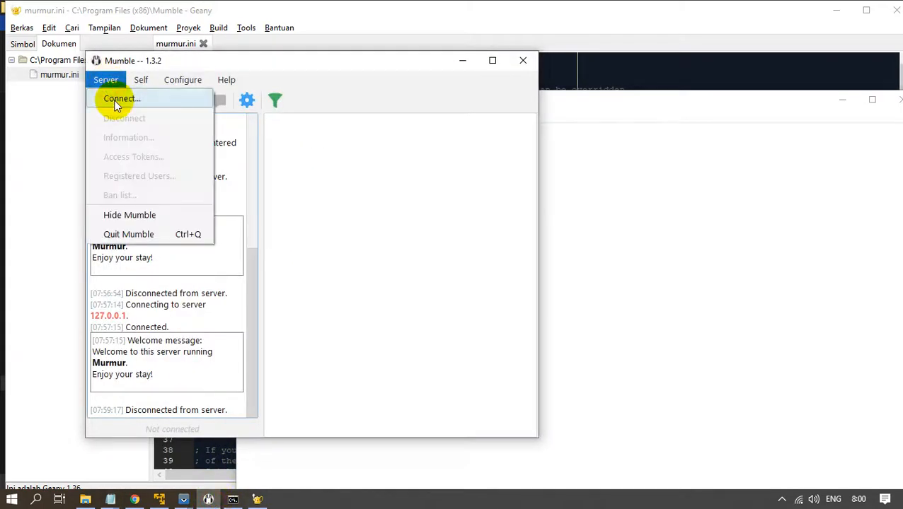
{"action": "left_click", "coordinate": [115, 97]}
{"action": "left_click", "coordinate": [594, 400]}
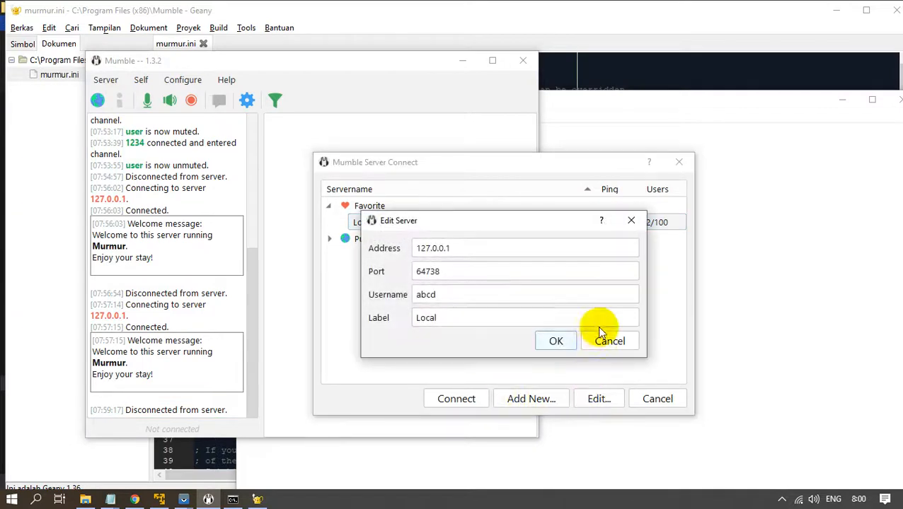
{"action": "left_click_drag", "start_coordinate": [461, 272], "coordinate": [392, 270]}
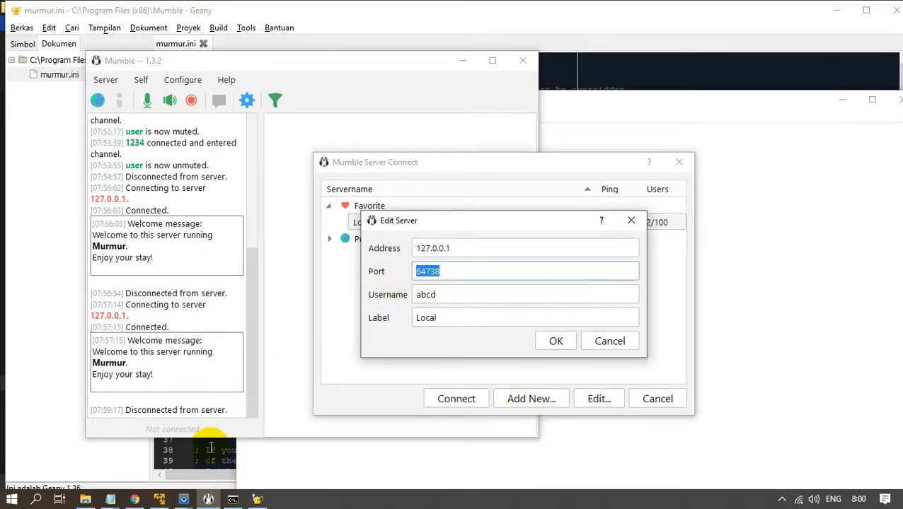
Return to the settings note and place the cursor after serverpassword=.
{"action": "mouse_move", "coordinate": [112, 497]}
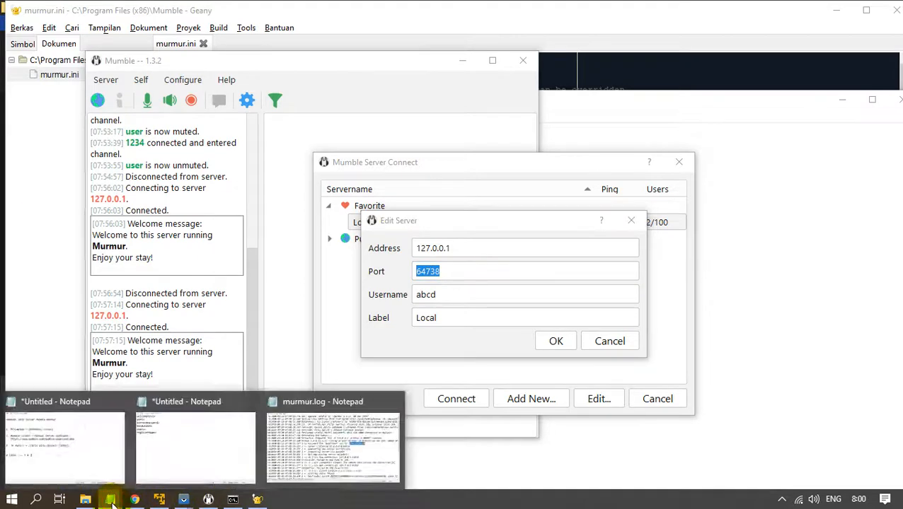
{"action": "left_click", "coordinate": [227, 469]}
{"action": "left_click_drag", "start_coordinate": [375, 172], "coordinate": [239, 177]}
{"action": "left_click", "coordinate": [401, 172]}
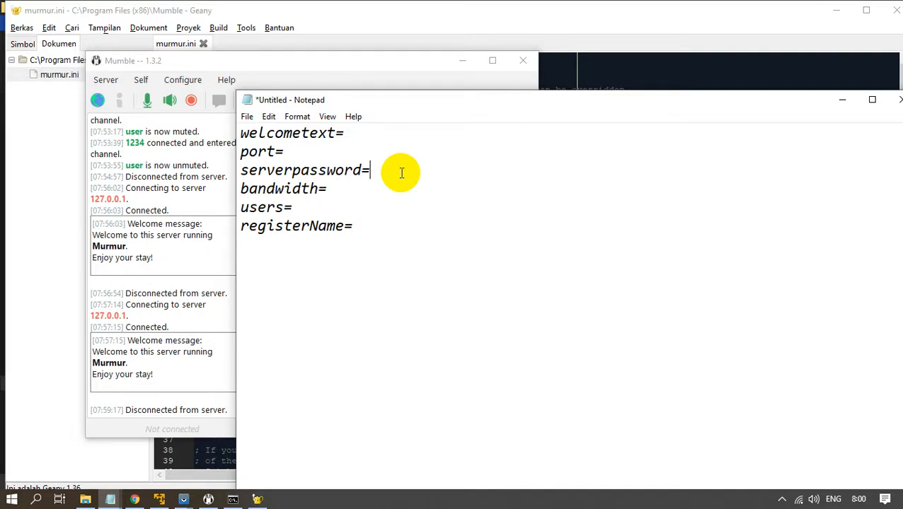
Review the bandwidth, users= and registerName= entries in the settings notes.
{"action": "left_click", "coordinate": [337, 192]}
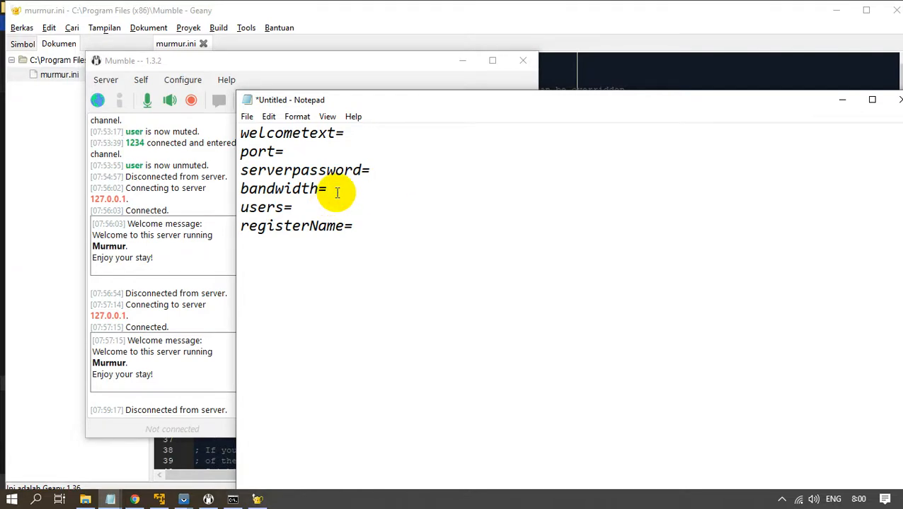
{"action": "left_click_drag", "start_coordinate": [432, 99], "coordinate": [390, 99]}
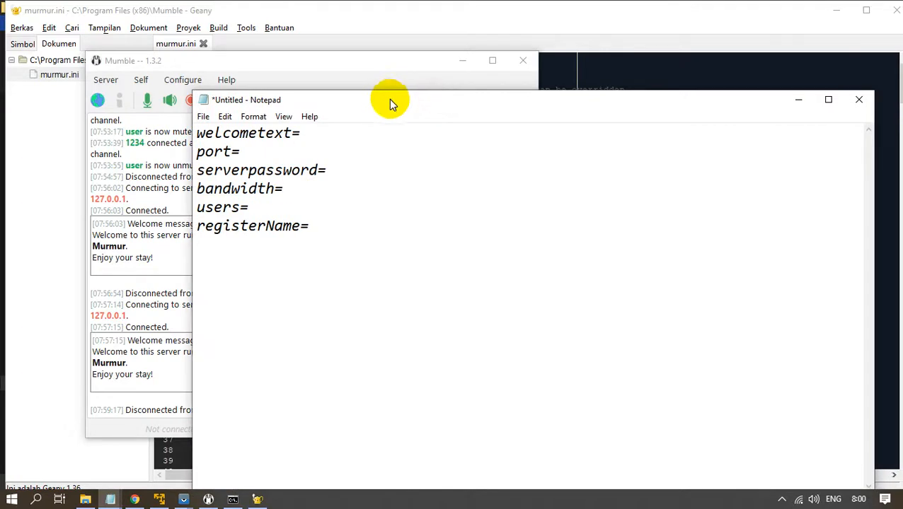
{"action": "left_click", "coordinate": [270, 206]}
{"action": "left_click_drag", "start_coordinate": [259, 207], "coordinate": [177, 207]}
{"action": "left_click", "coordinate": [254, 209]}
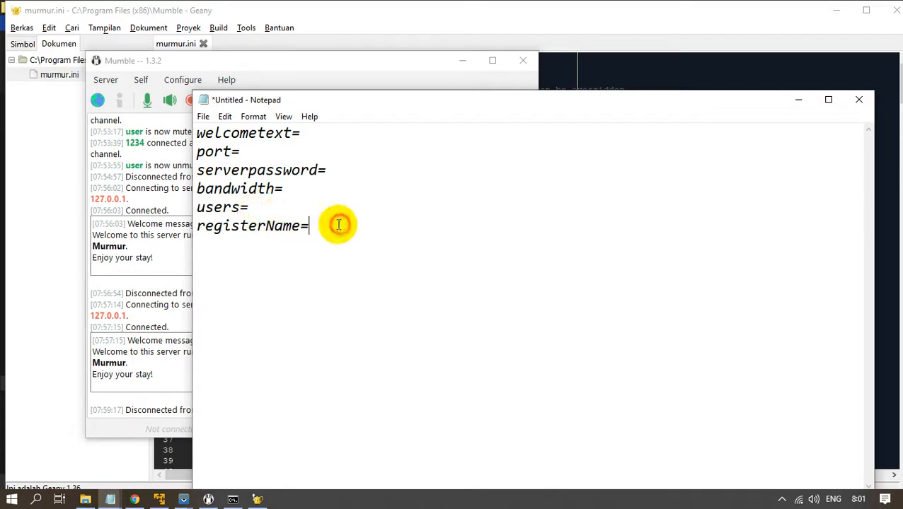
{"action": "left_click_drag", "start_coordinate": [338, 225], "coordinate": [195, 228]}
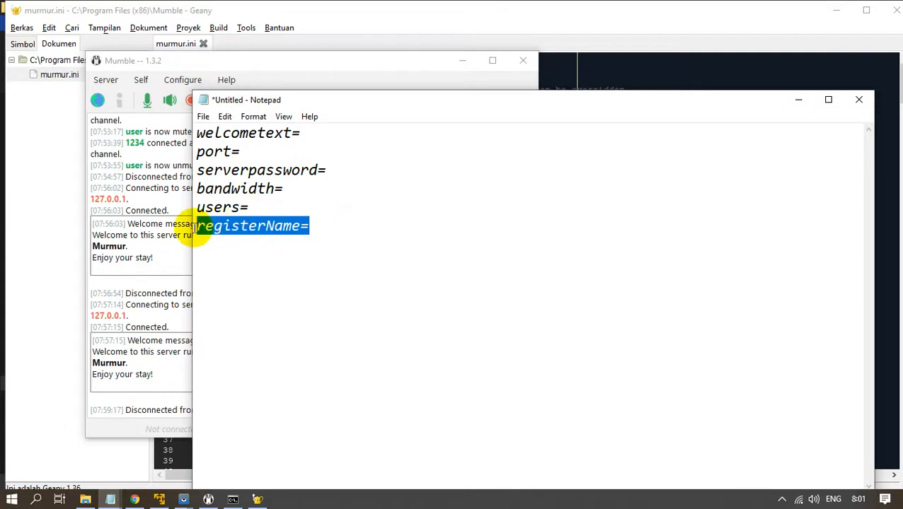
Disconnect the virtual machine's Mumble client from the server.
{"action": "left_click", "coordinate": [328, 86]}
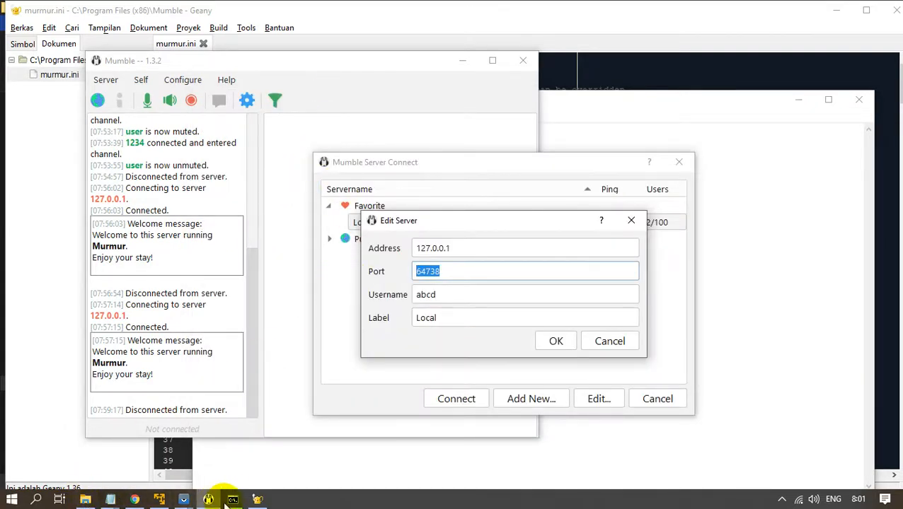
{"action": "left_click", "coordinate": [159, 499]}
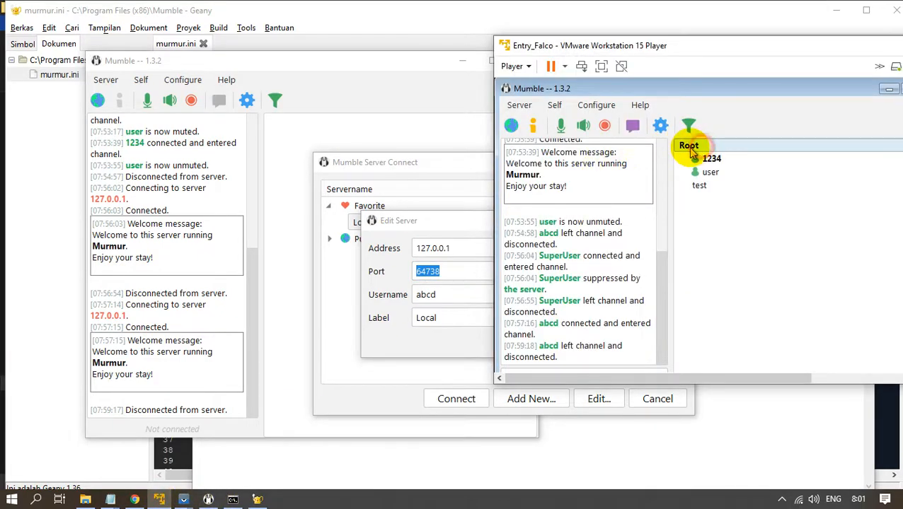
{"action": "left_click_drag", "start_coordinate": [700, 47], "coordinate": [579, 46]}
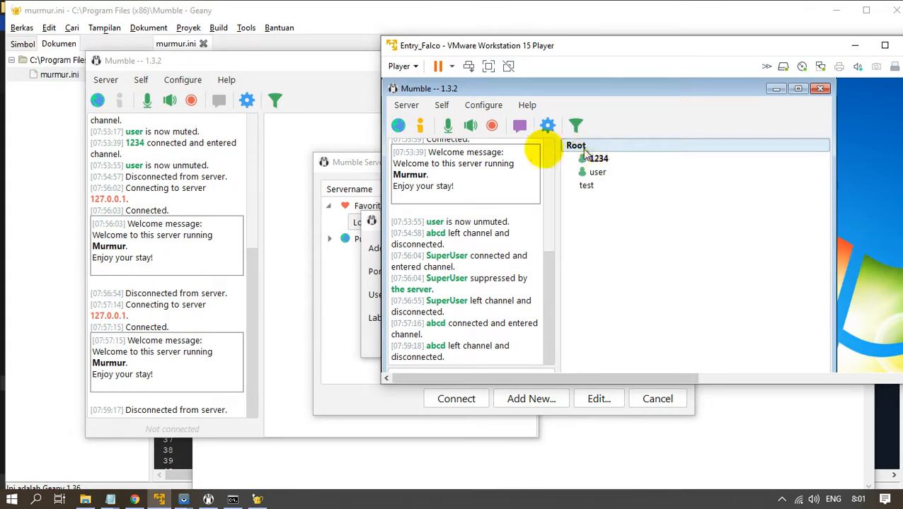
{"action": "left_click", "coordinate": [412, 105]}
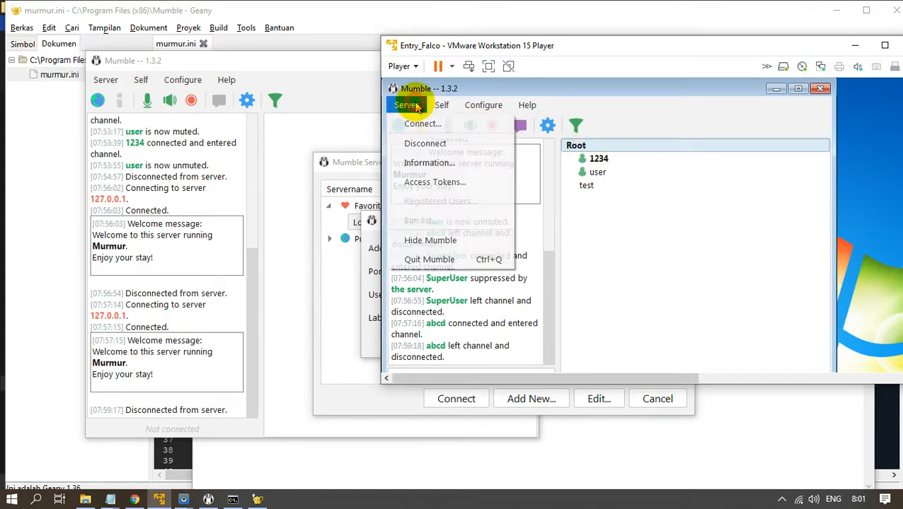
{"action": "left_click", "coordinate": [427, 143]}
Cancel the Local server edit in the host Mumble and return to murmur.ini.
{"action": "left_click", "coordinate": [294, 293]}
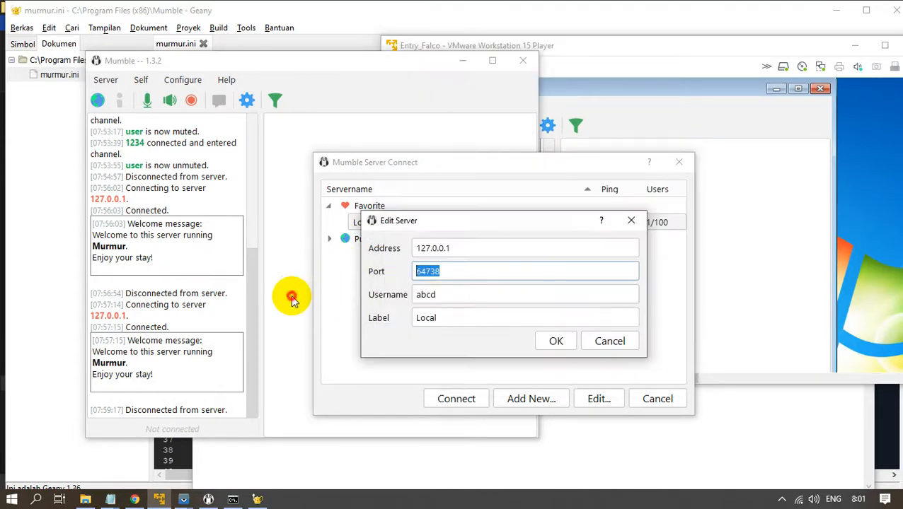
{"action": "left_click", "coordinate": [609, 341]}
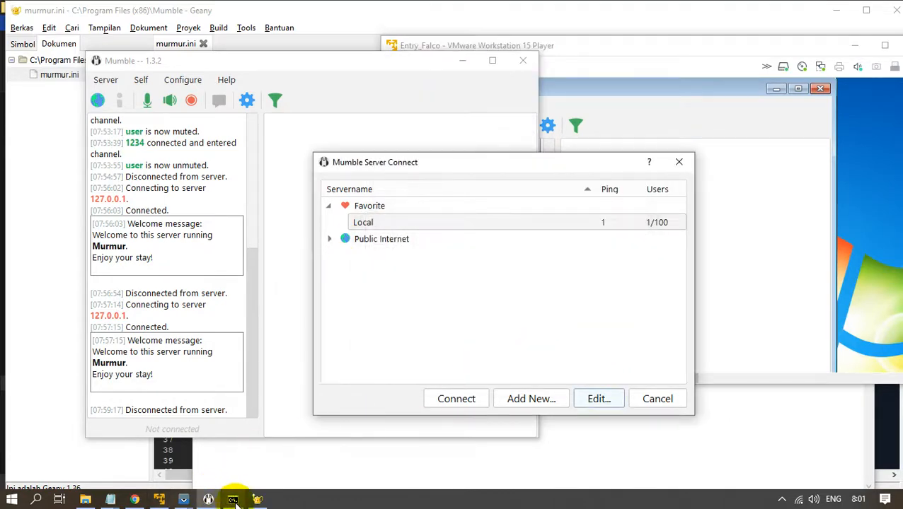
{"action": "left_click", "coordinate": [257, 499]}
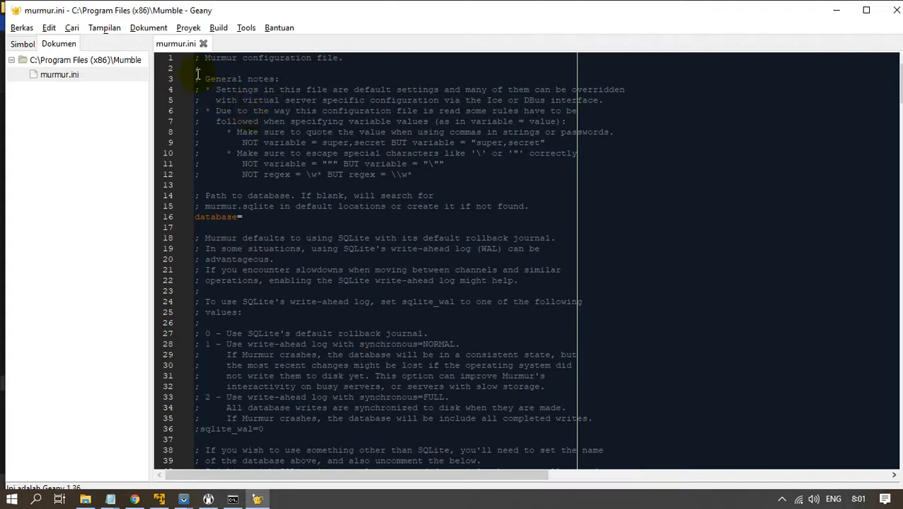
Replace line 111's 'Welcome to this server running' with 'selamat datang di server kami'.
{"action": "scroll", "coordinate": [310, 219], "scroll_direction": "down", "scroll_amount": 18}
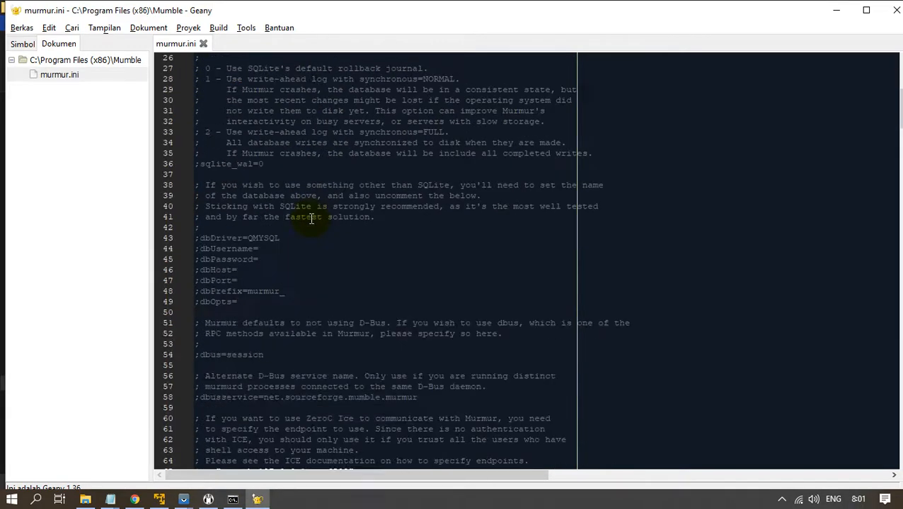
{"action": "scroll", "coordinate": [311, 219], "scroll_direction": "down", "scroll_amount": 12}
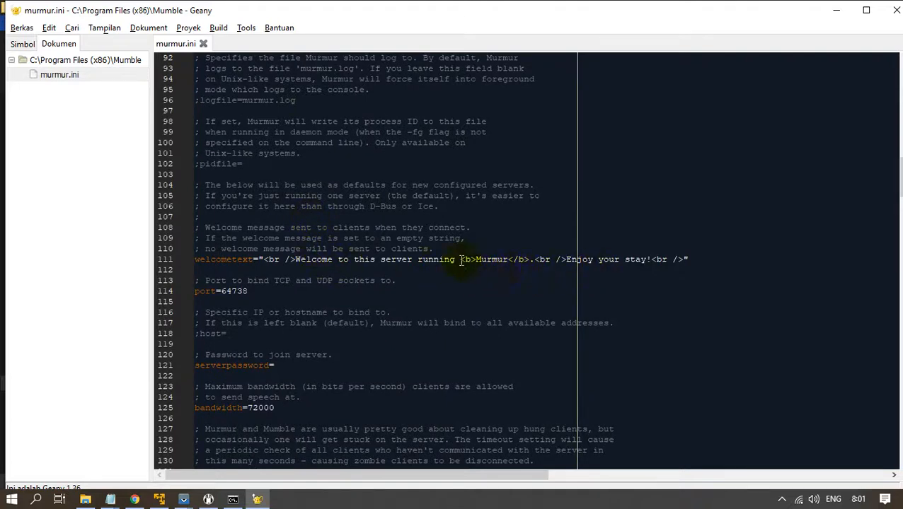
{"action": "left_click_drag", "start_coordinate": [460, 260], "coordinate": [296, 260]}
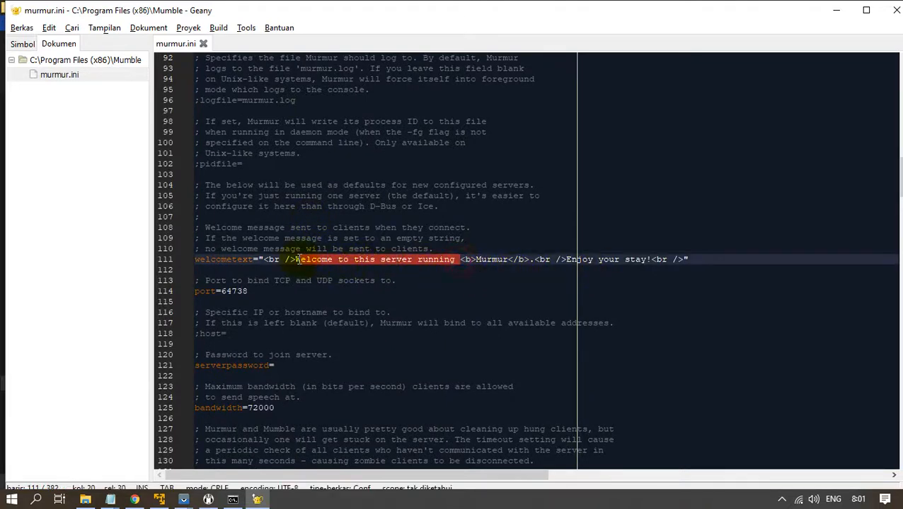
{"action": "type", "text": "se"}
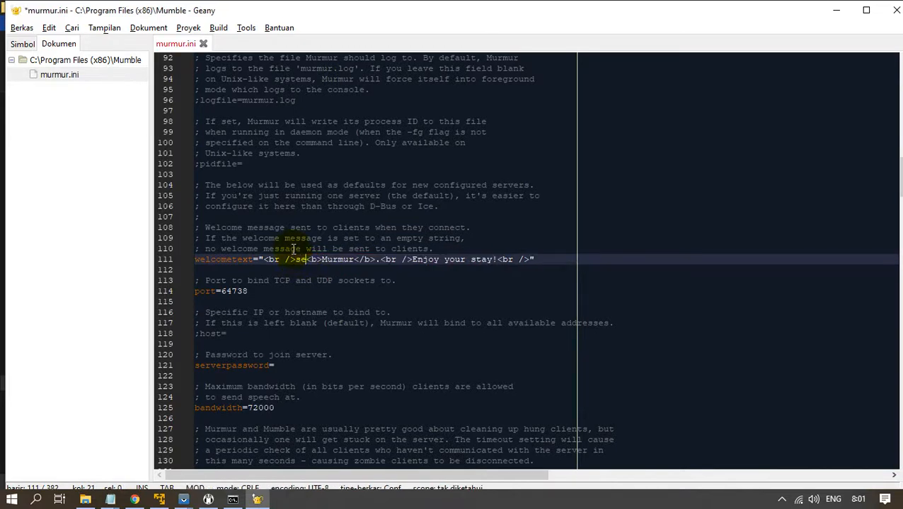
{"action": "type", "text": "lamat "}
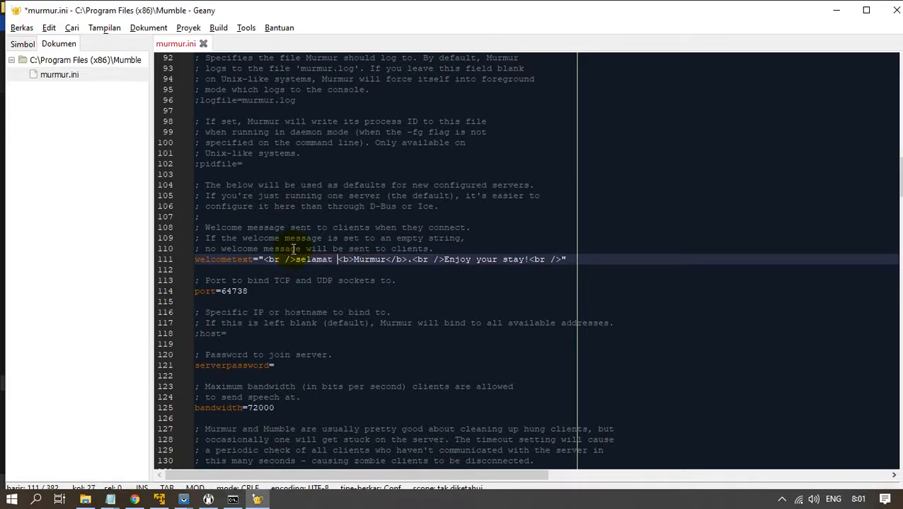
{"action": "type", "text": "datang "}
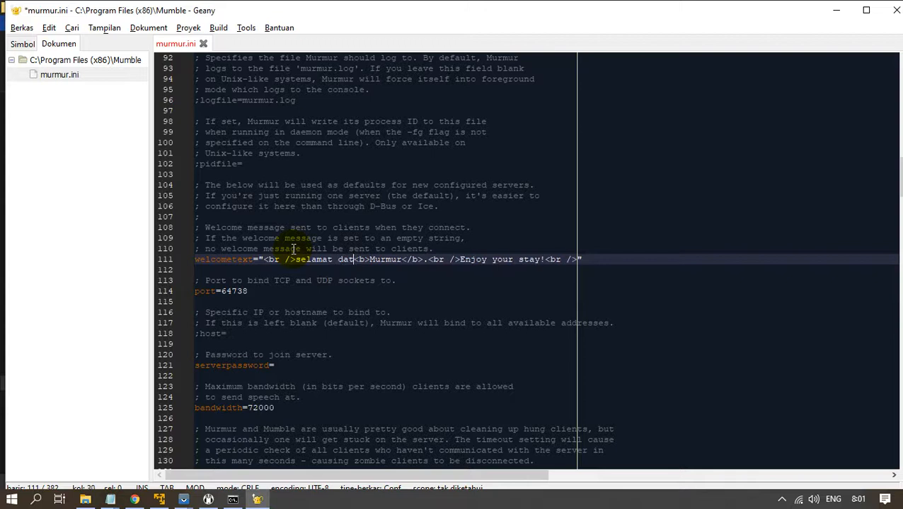
{"action": "type", "text": "di server"}
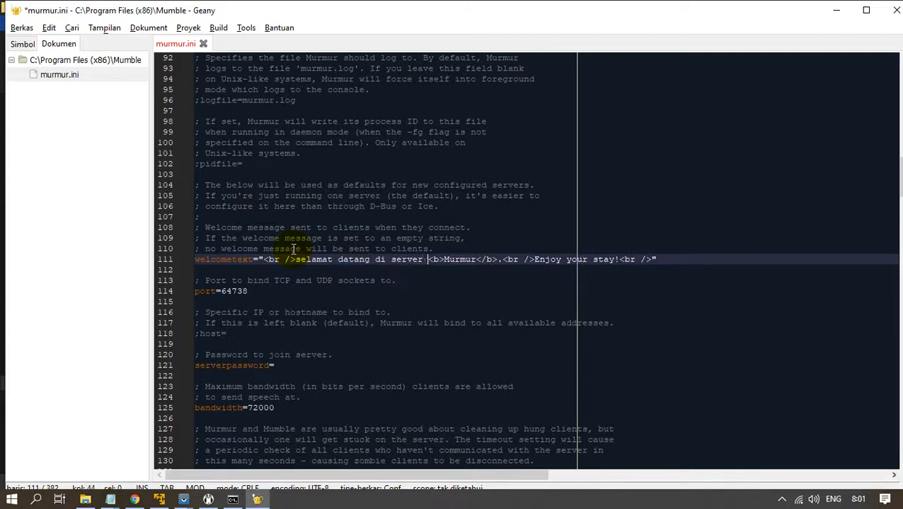
{"action": "type", "text": " kami"}
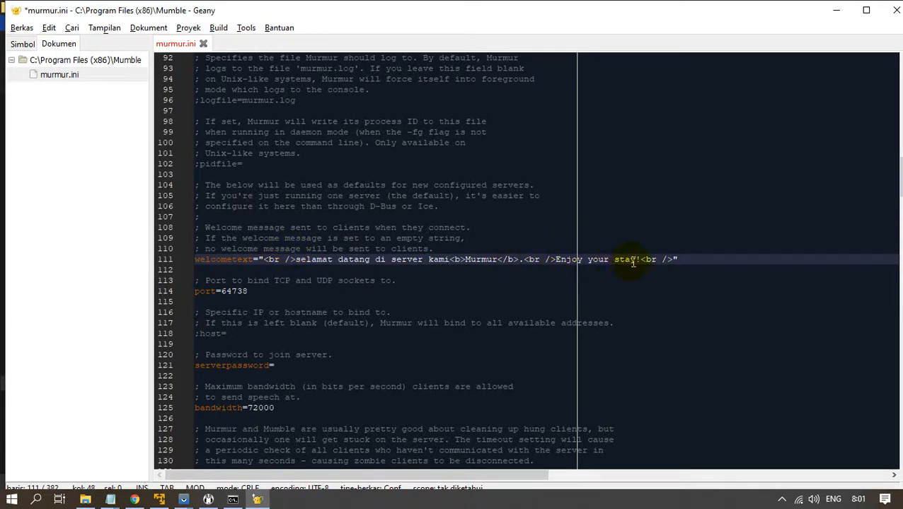
{"action": "left_click_drag", "start_coordinate": [617, 268], "coordinate": [568, 263]}
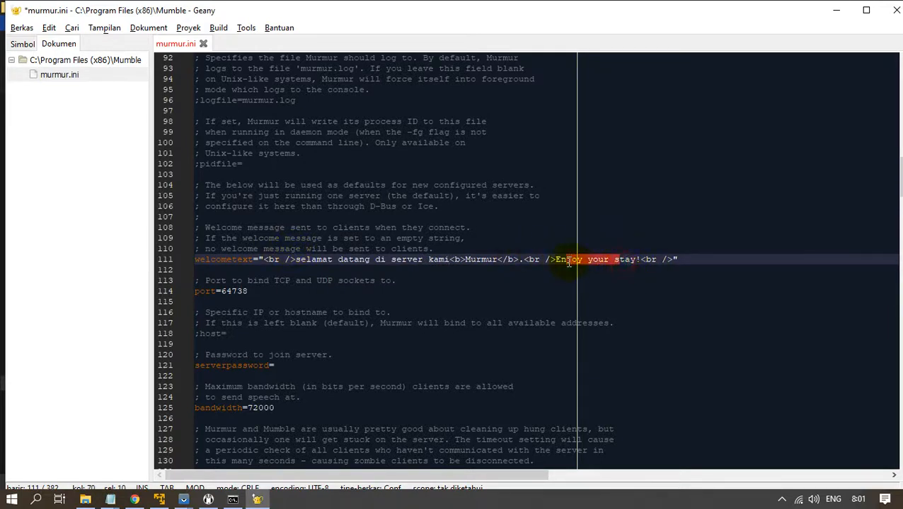
{"action": "left_click", "coordinate": [658, 294]}
Check the port=64738 line and fill in the serverpassword entry.
{"action": "left_click_drag", "start_coordinate": [312, 300], "coordinate": [201, 297]}
{"action": "left_click", "coordinate": [273, 296]}
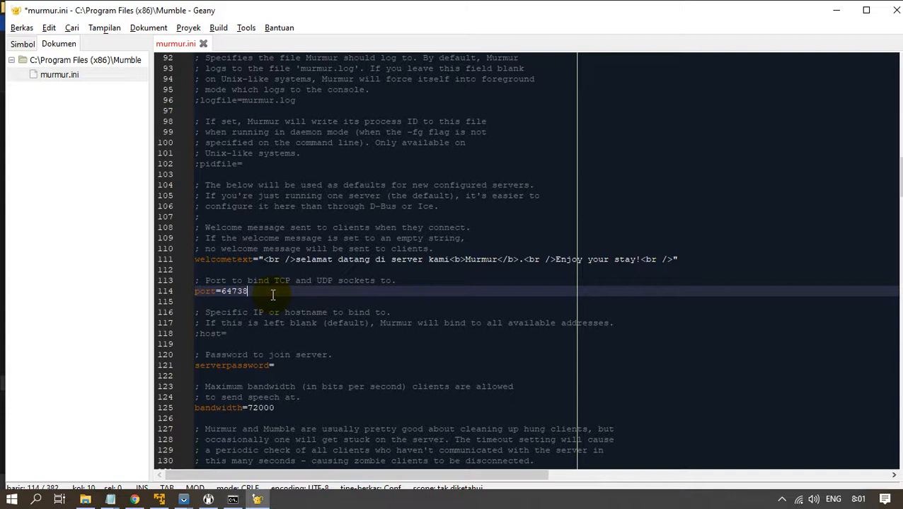
{"action": "left_click_drag", "start_coordinate": [260, 298], "coordinate": [210, 293]}
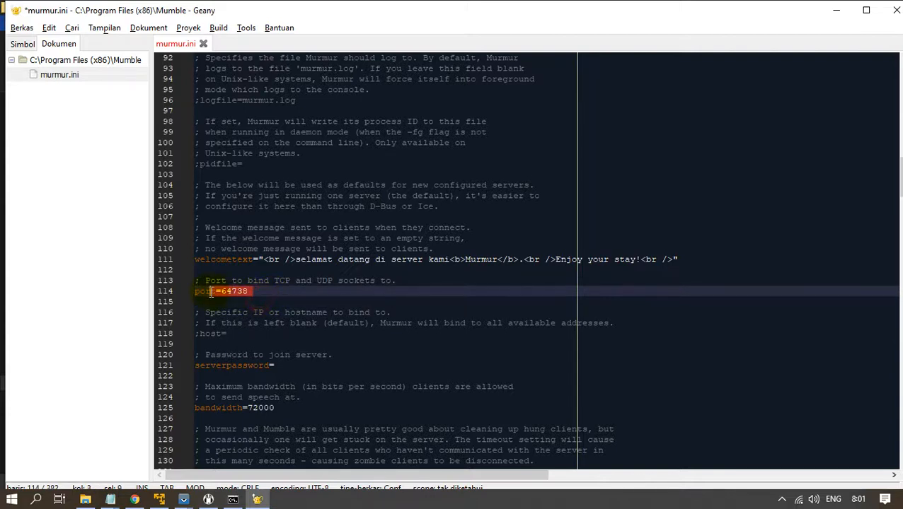
{"action": "left_click", "coordinate": [296, 368]}
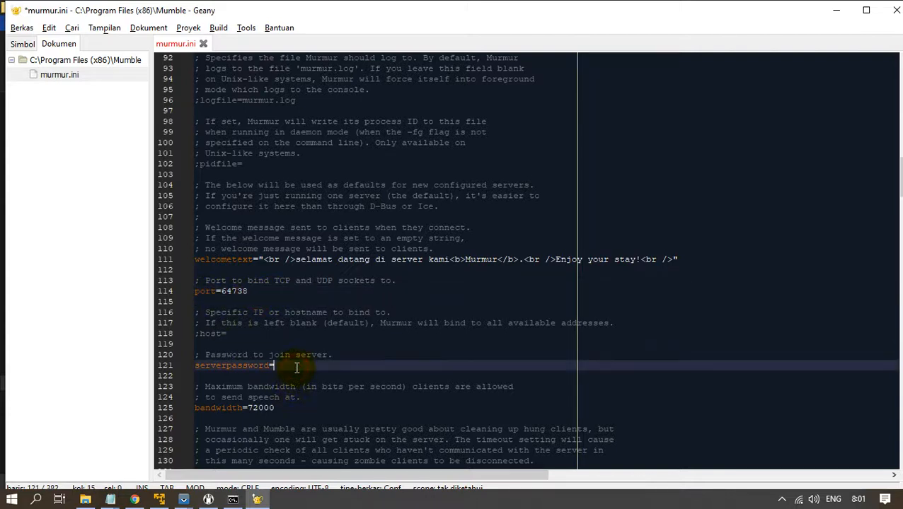
Raise users from 100 to 1000 and save murmur.ini.
{"action": "left_click", "coordinate": [295, 405]}
{"action": "scroll", "coordinate": [311, 396], "scroll_direction": "down", "scroll_amount": 6}
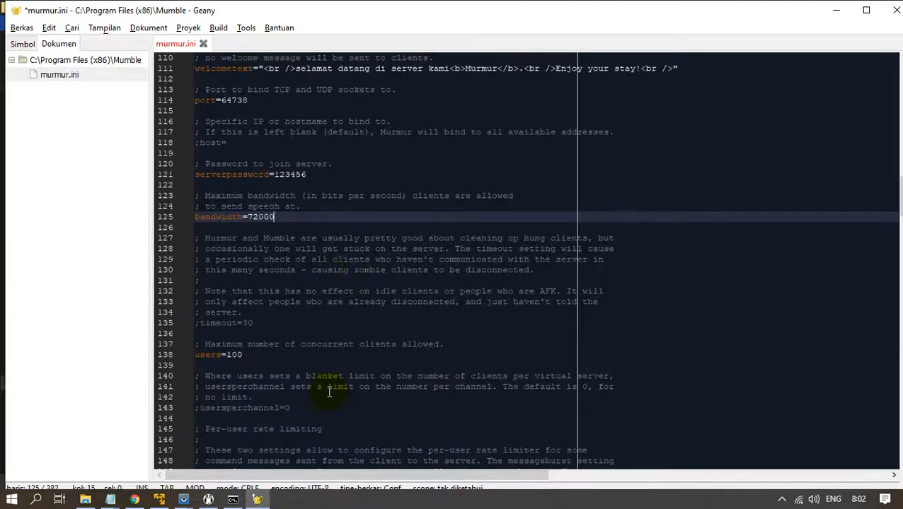
{"action": "left_click", "coordinate": [266, 354]}
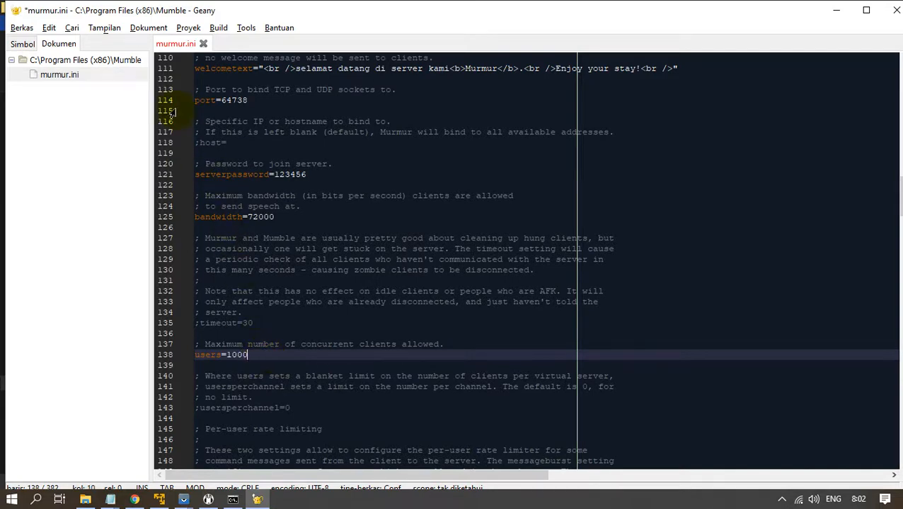
{"action": "left_click", "coordinate": [20, 28]}
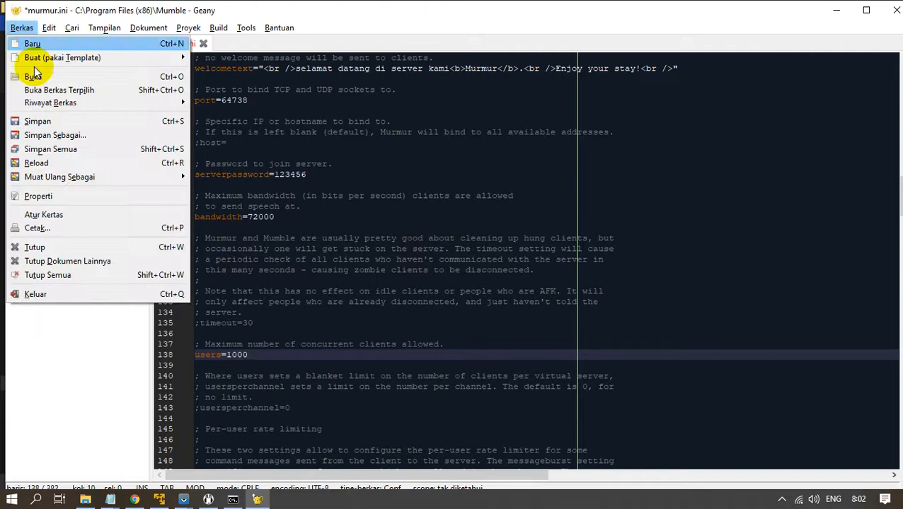
{"action": "left_click", "coordinate": [37, 121]}
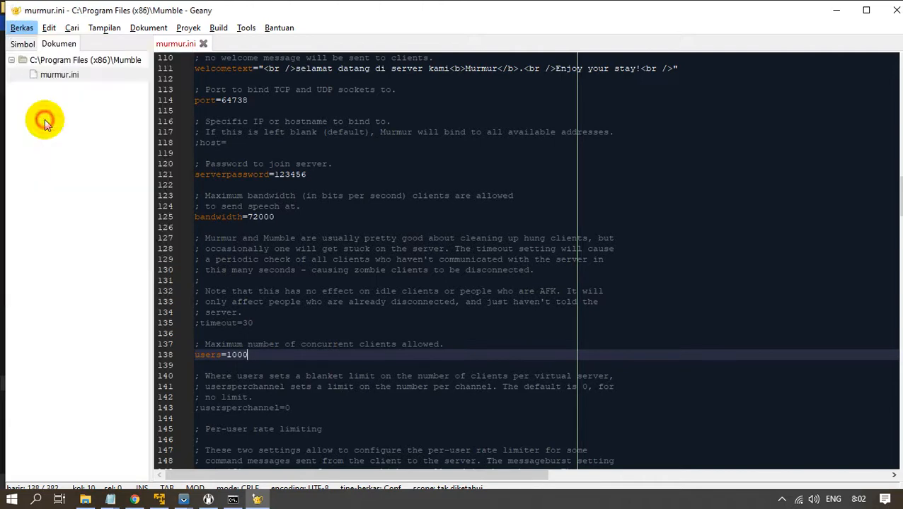
Close Geany and the server list, and minimize Mumble, the VM, notes and Explorer.
{"action": "left_click", "coordinate": [892, 16]}
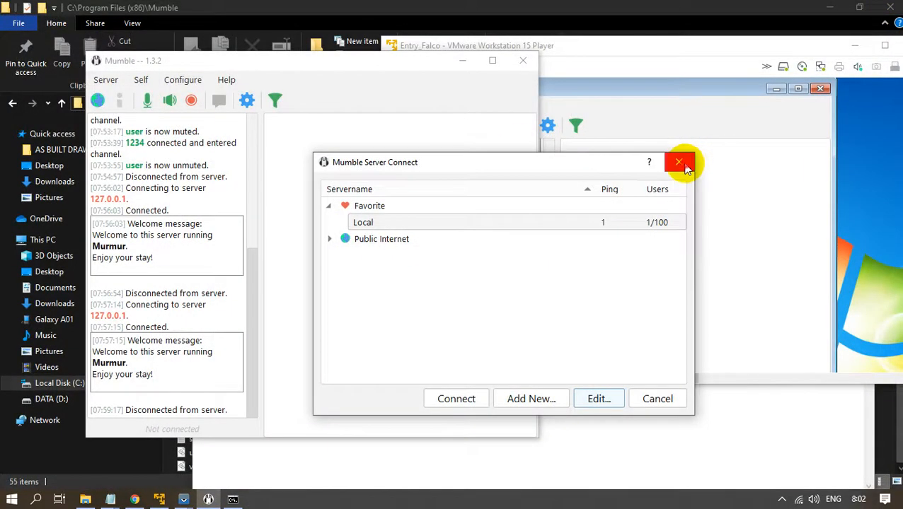
{"action": "left_click", "coordinate": [679, 164]}
{"action": "left_click", "coordinate": [462, 61]}
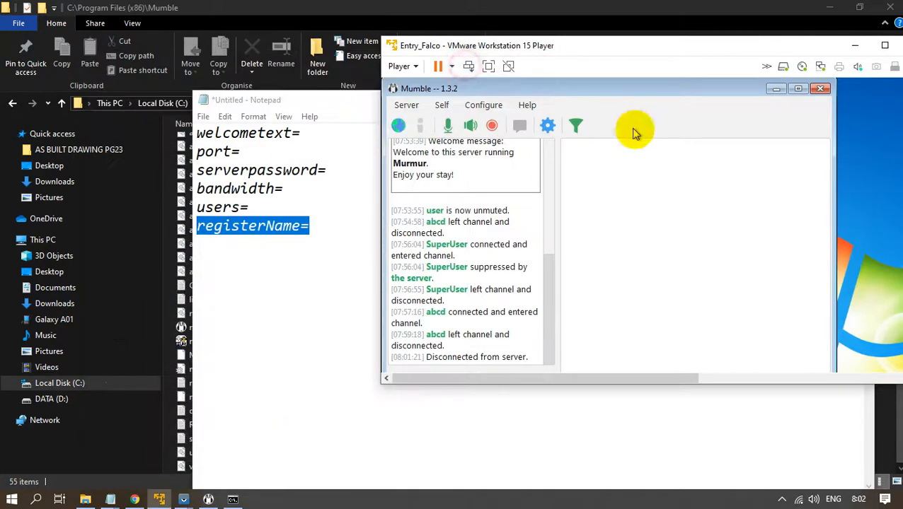
{"action": "left_click", "coordinate": [856, 43]}
{"action": "left_click", "coordinate": [375, 236]}
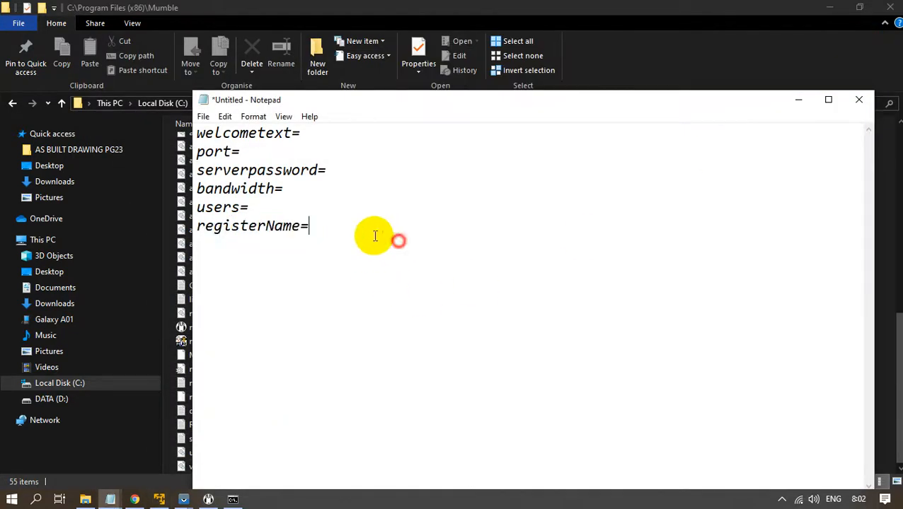
{"action": "left_click_drag", "start_coordinate": [375, 235], "coordinate": [200, 130]}
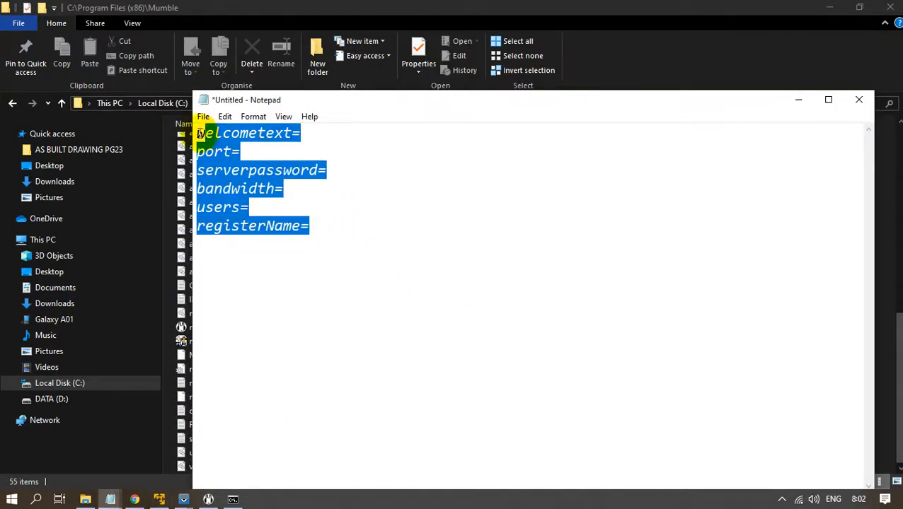
{"action": "left_click", "coordinate": [366, 147]}
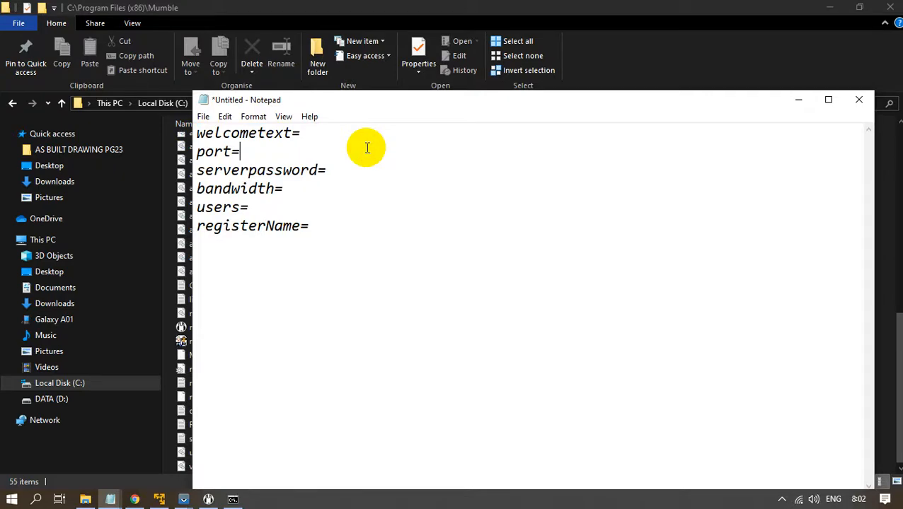
{"action": "left_click", "coordinate": [796, 102]}
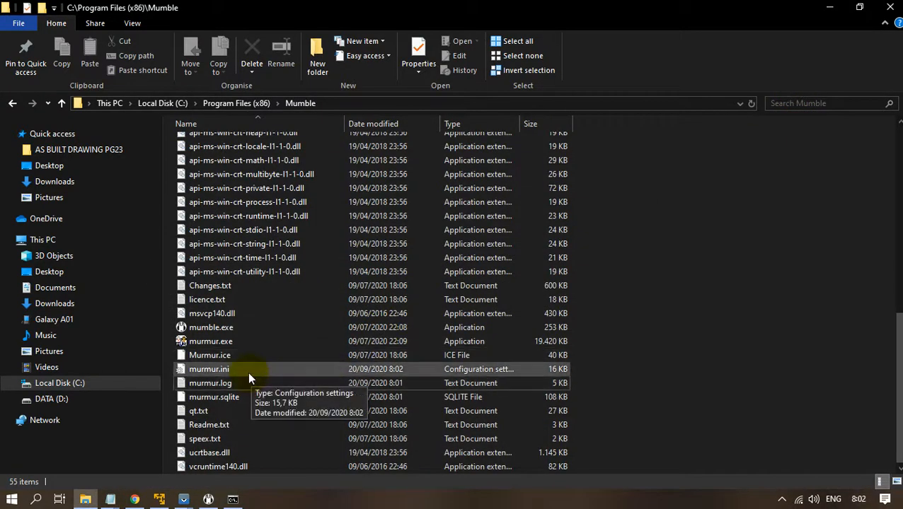
{"action": "left_click", "coordinate": [834, 16]}
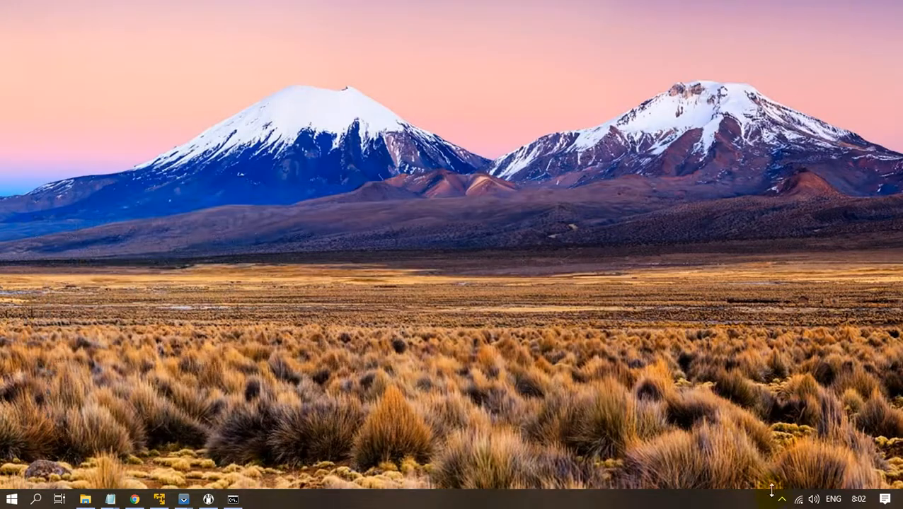
Quit Murmur from its tray icon and search the Start menu for 'muru'.
{"action": "left_click", "coordinate": [781, 497]}
{"action": "right_click", "coordinate": [793, 477]}
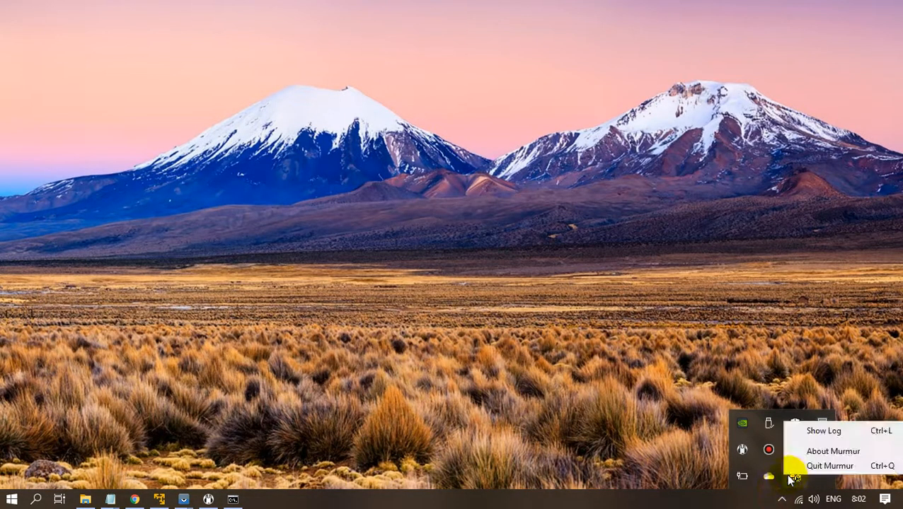
{"action": "left_click", "coordinate": [828, 466]}
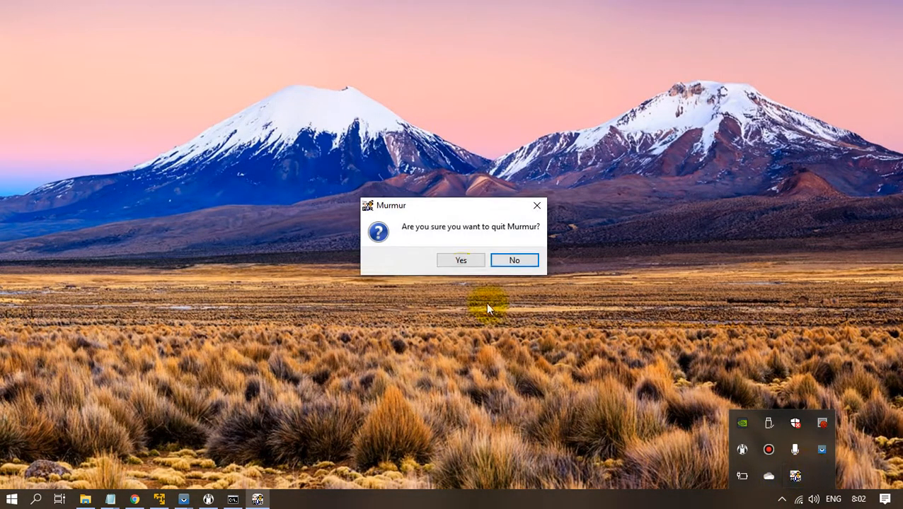
{"action": "left_click", "coordinate": [459, 261]}
{"action": "left_click", "coordinate": [10, 501]}
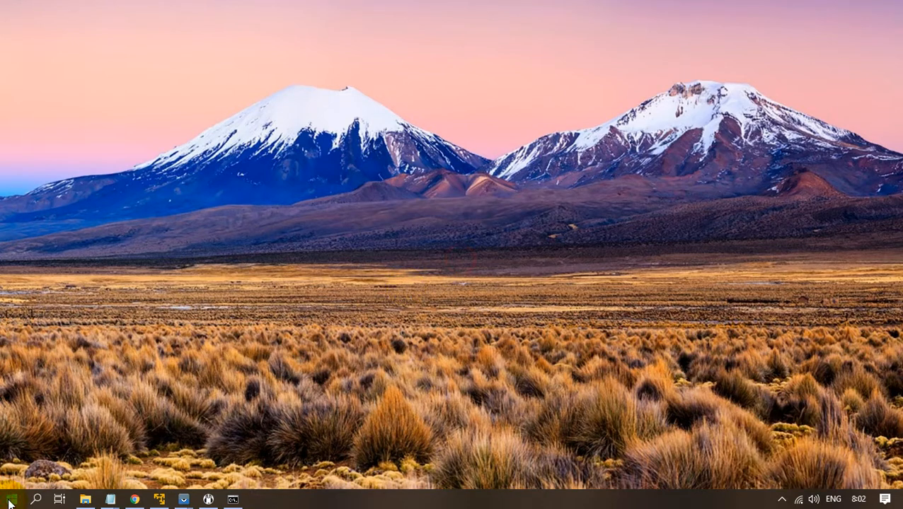
{"action": "type", "text": "muru"}
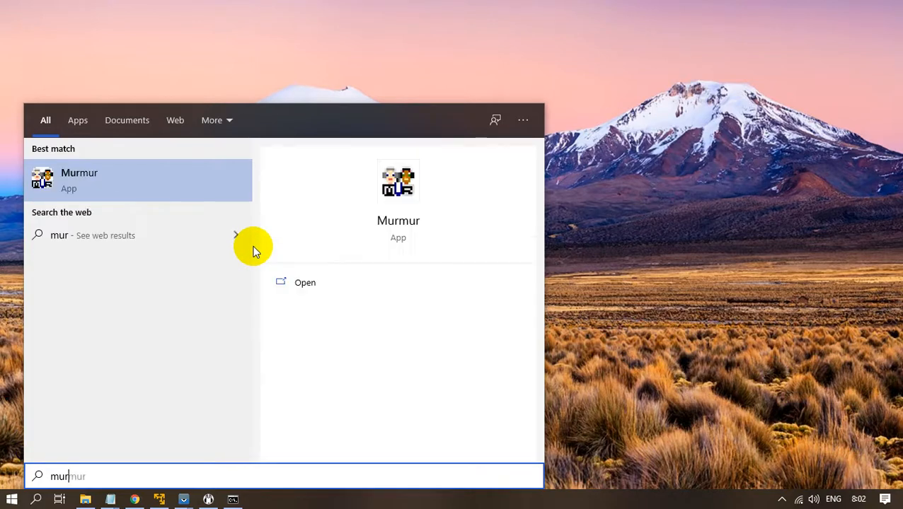
Launch Murmur from the search result and bring the Mumble client forward.
{"action": "left_click", "coordinate": [316, 283]}
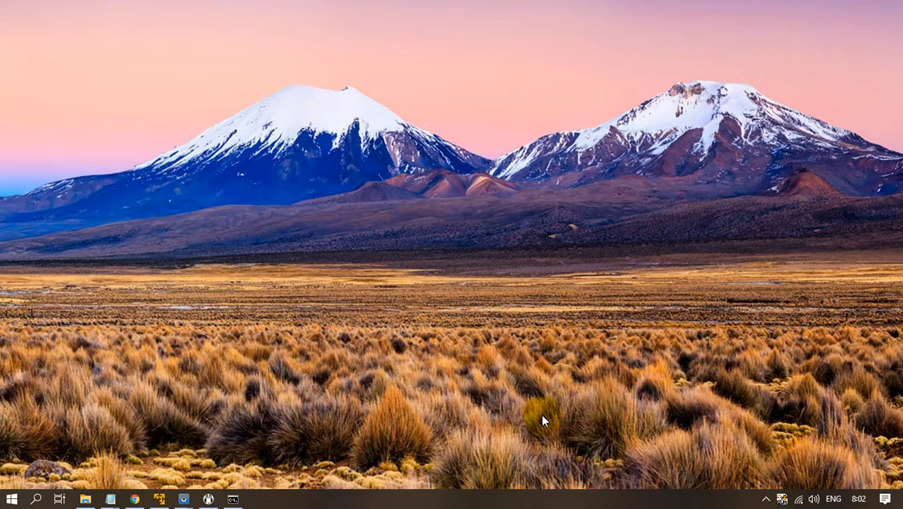
{"action": "left_click", "coordinate": [211, 499]}
Connect to the Local server, then disconnect again.
{"action": "scroll", "coordinate": [181, 178], "scroll_direction": "up", "scroll_amount": 10}
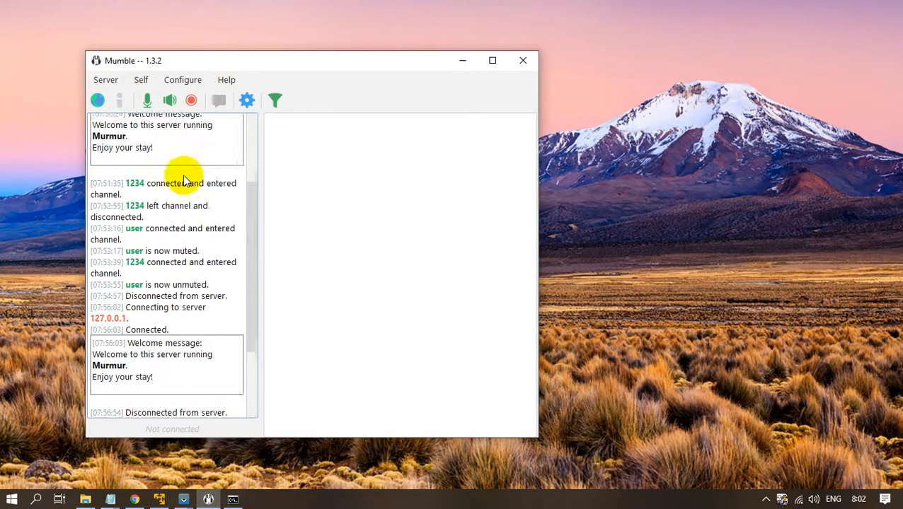
{"action": "left_click", "coordinate": [106, 80]}
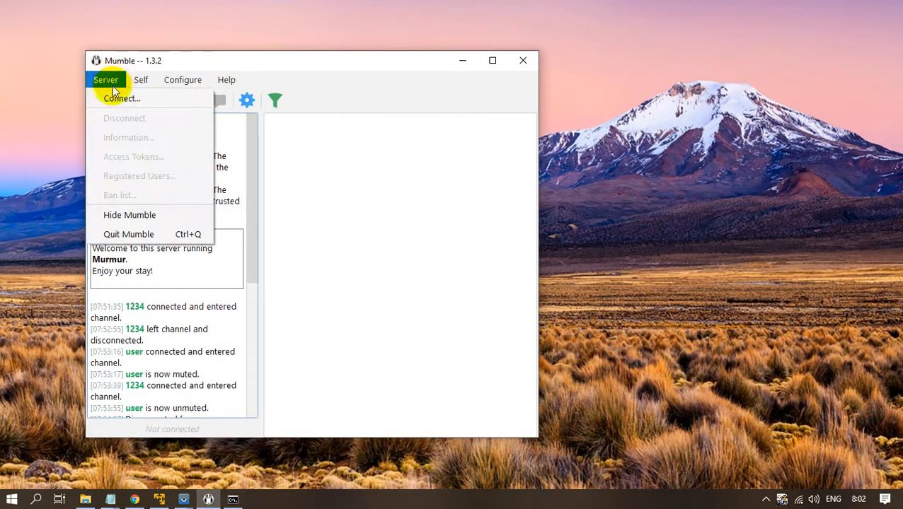
{"action": "left_click", "coordinate": [120, 96]}
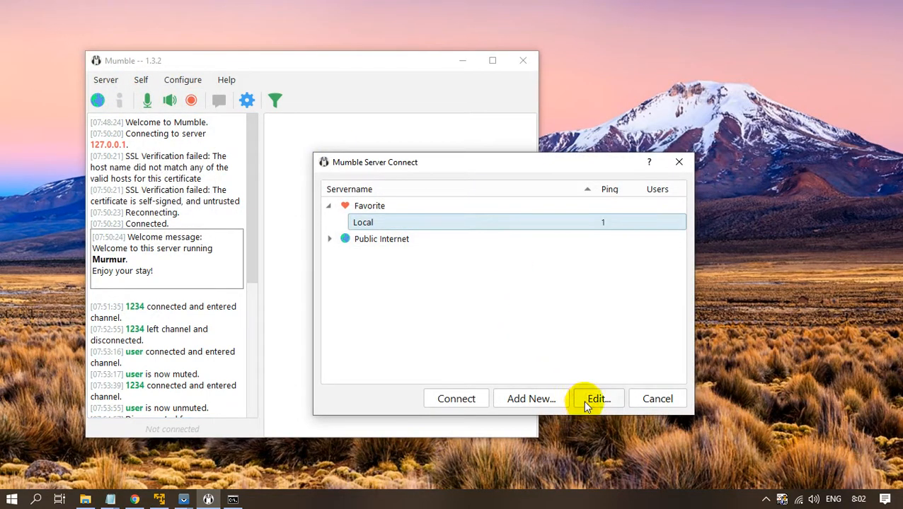
{"action": "left_click", "coordinate": [467, 401]}
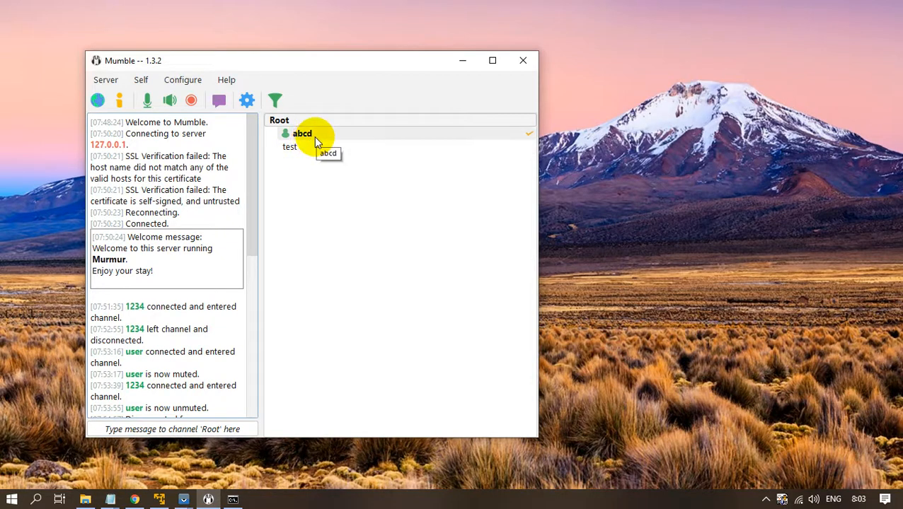
{"action": "left_click", "coordinate": [121, 85]}
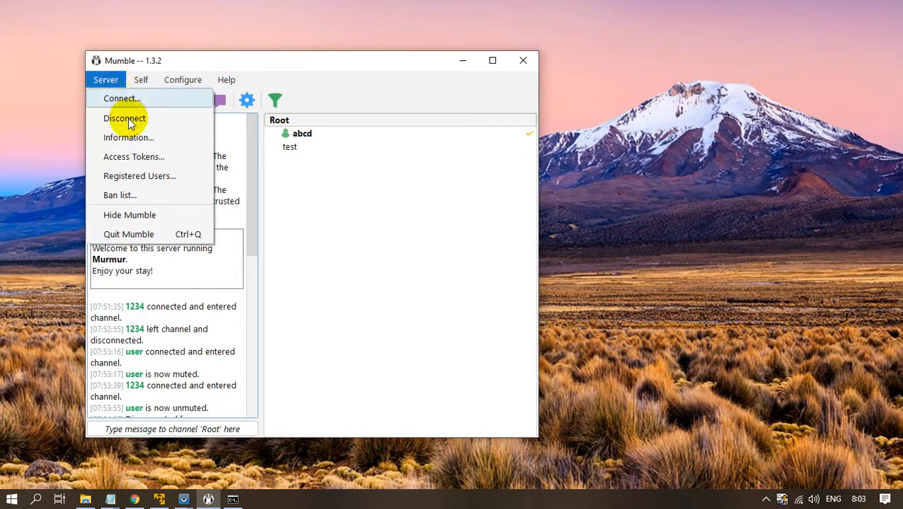
{"action": "left_click", "coordinate": [121, 118]}
Edit the Local entry's username, save it, and reconnect to Local.
{"action": "left_click", "coordinate": [120, 84]}
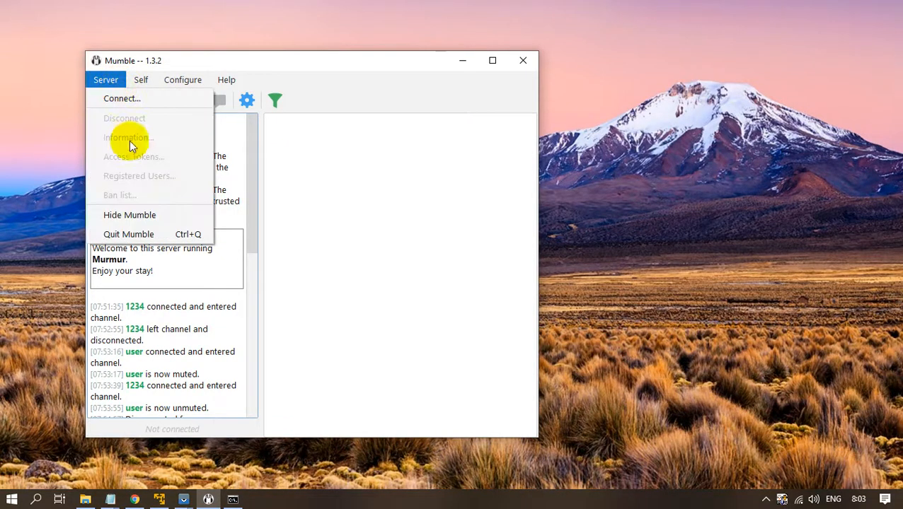
{"action": "left_click", "coordinate": [118, 100]}
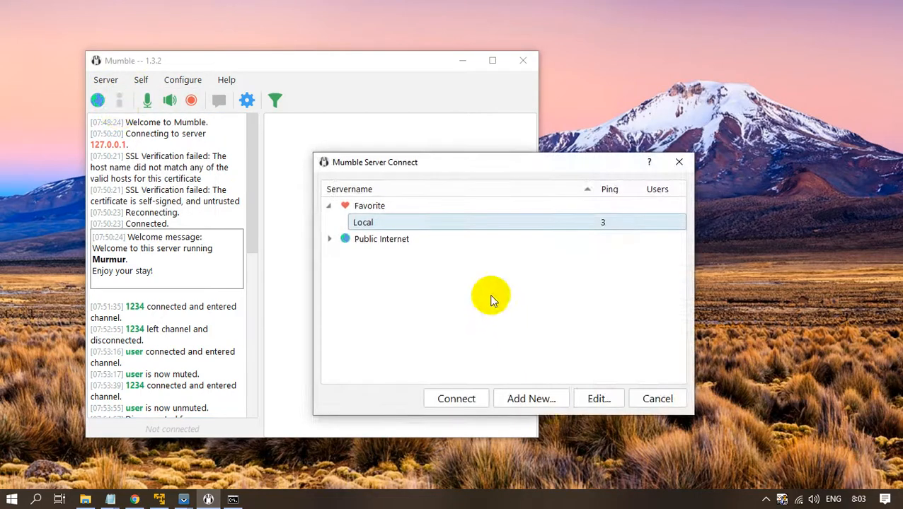
{"action": "left_click", "coordinate": [585, 407]}
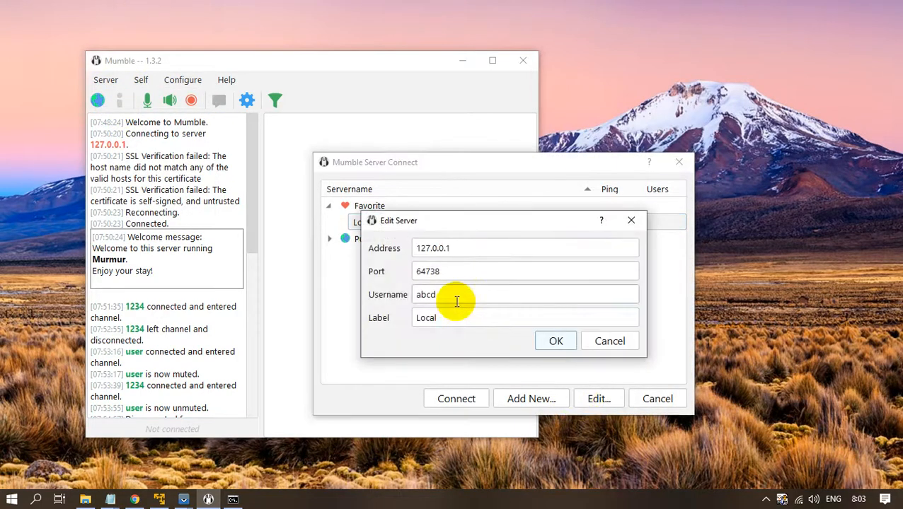
{"action": "left_click_drag", "start_coordinate": [460, 297], "coordinate": [425, 302]}
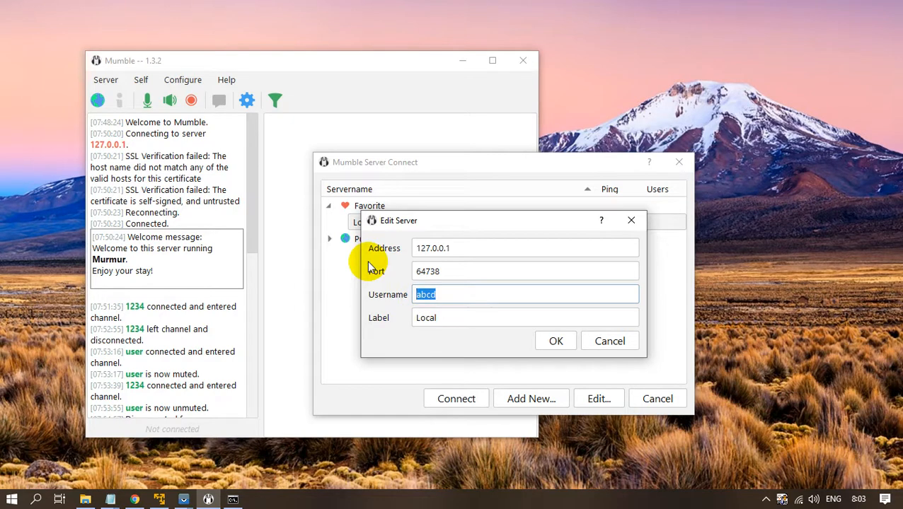
{"action": "type", "text": "kayyis"}
{"action": "left_click", "coordinate": [564, 346]}
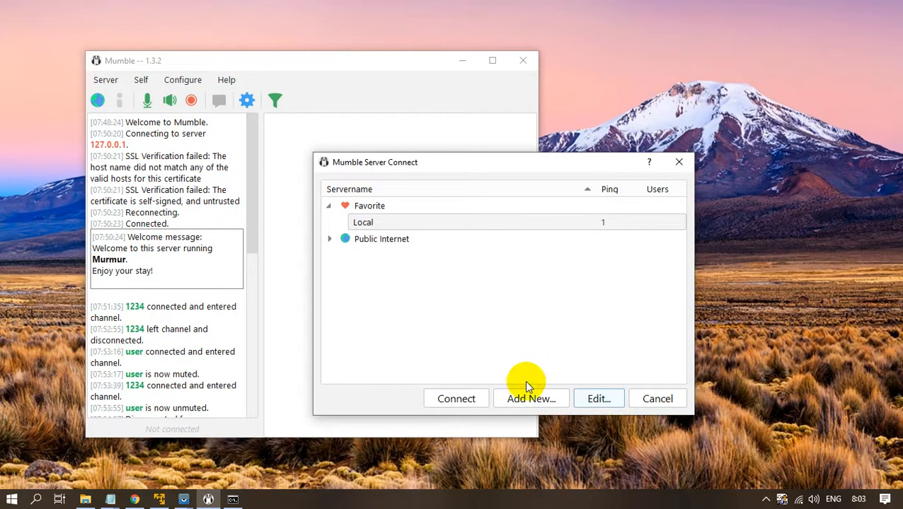
{"action": "left_click", "coordinate": [468, 396]}
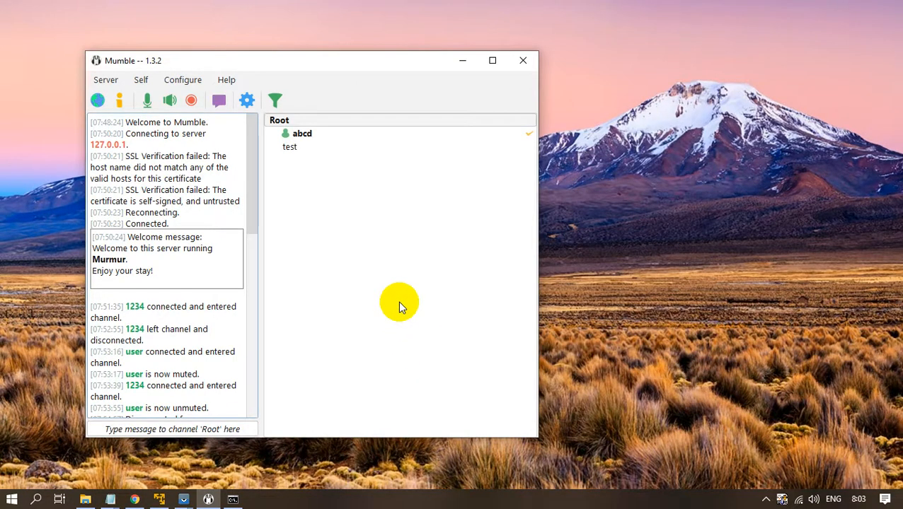
Move the Mumble window up and left to view the new welcome message.
{"action": "left_click_drag", "start_coordinate": [350, 54], "coordinate": [404, 53]}
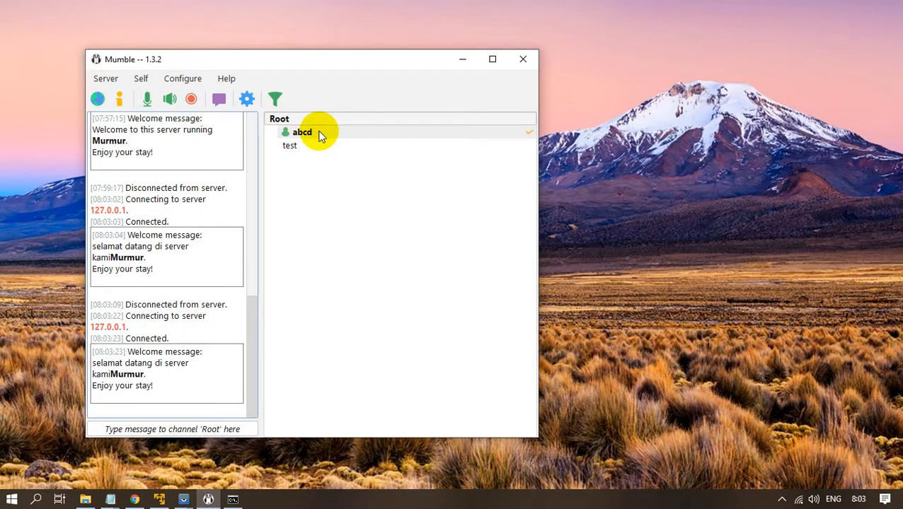
{"action": "left_click", "coordinate": [343, 64]}
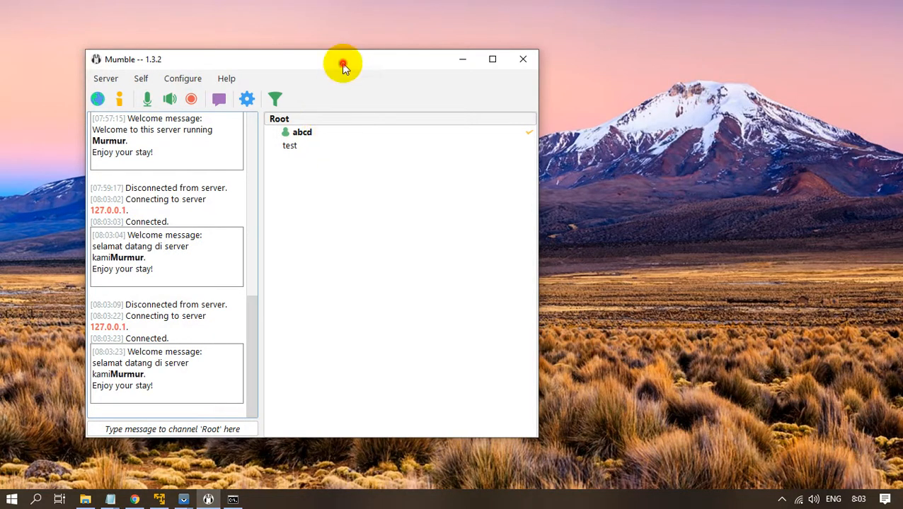
{"action": "left_click_drag", "start_coordinate": [344, 63], "coordinate": [304, 39]}
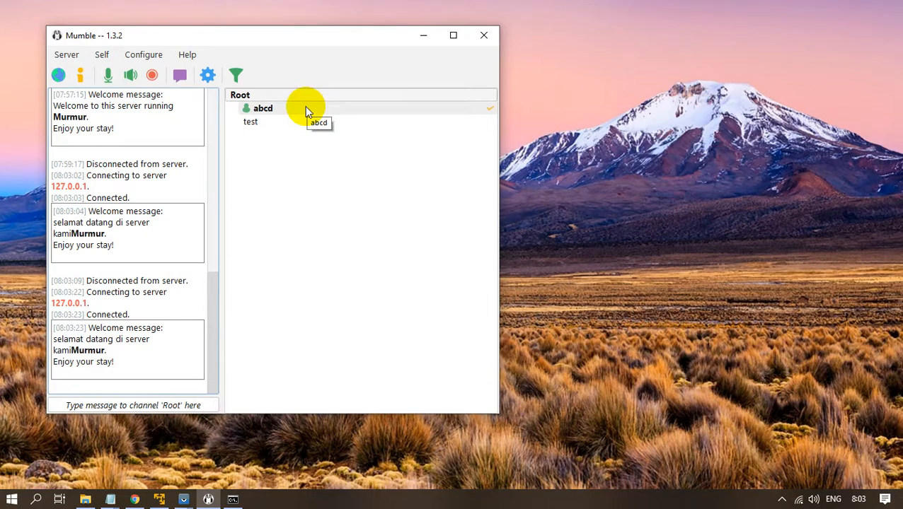
{"action": "left_click", "coordinate": [160, 500]}
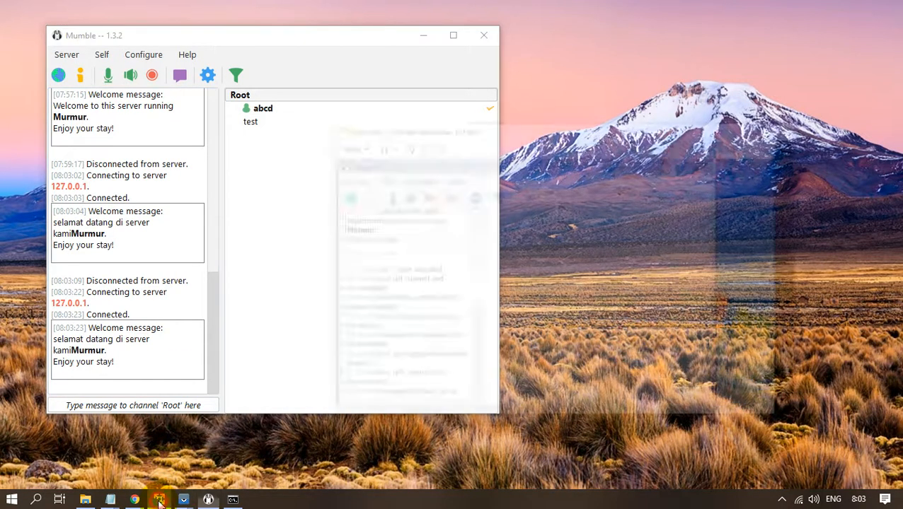
Connect the guest Mumble to 192.168.2.109, entering the server password.
{"action": "scroll", "coordinate": [470, 268], "scroll_direction": "up", "scroll_amount": 5}
{"action": "left_click", "coordinate": [407, 104]}
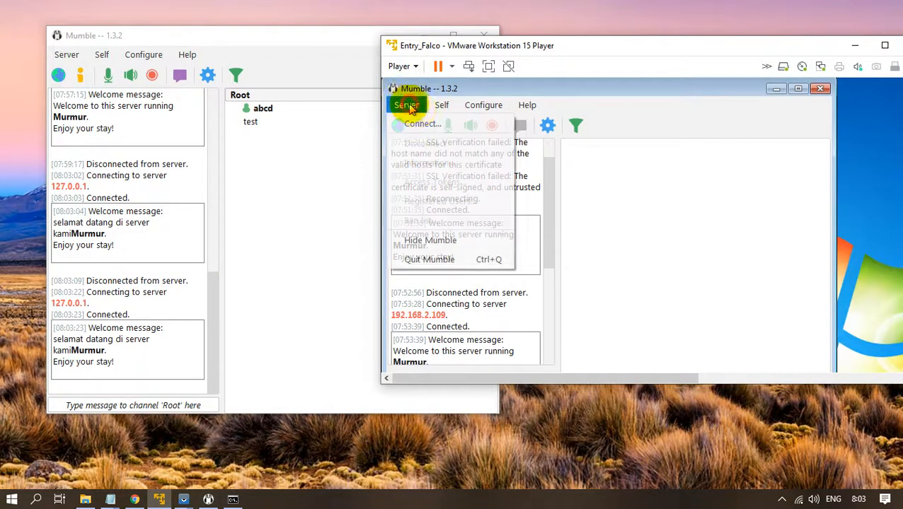
{"action": "left_click", "coordinate": [433, 124]}
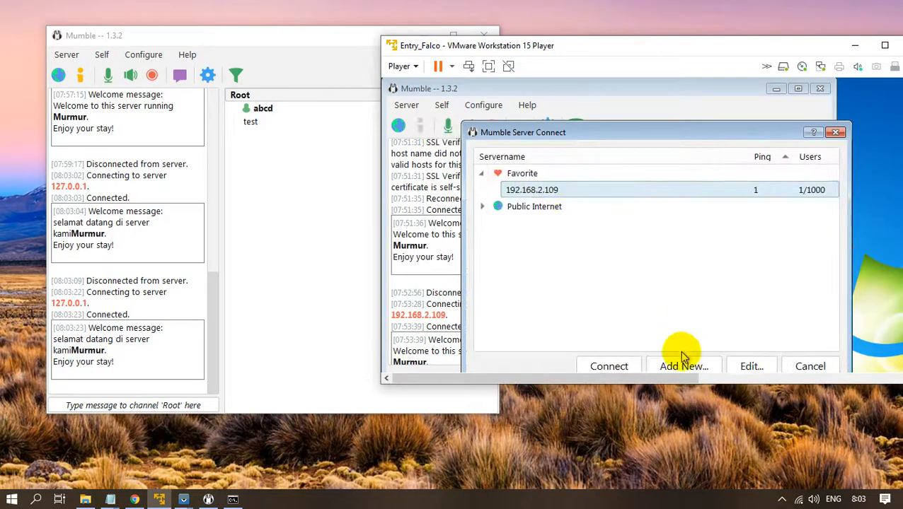
{"action": "left_click", "coordinate": [635, 366]}
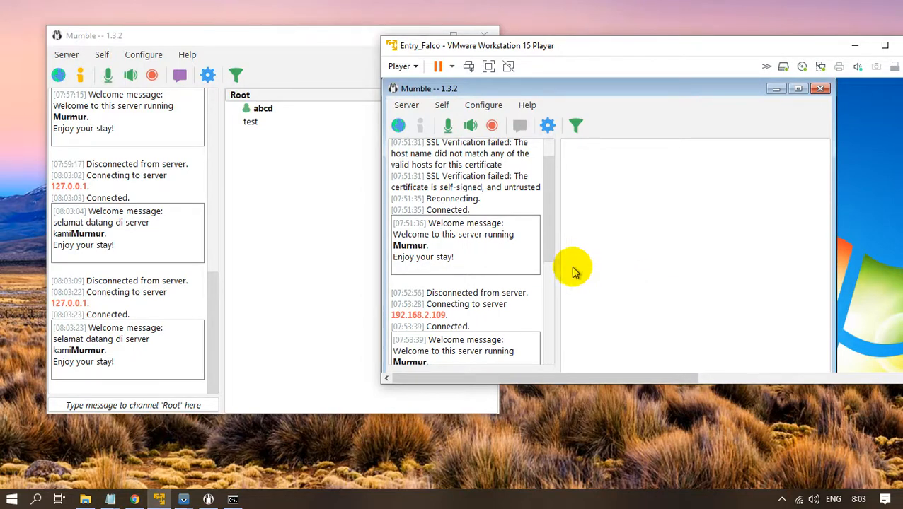
{"action": "left_click_drag", "start_coordinate": [658, 42], "coordinate": [618, 34]}
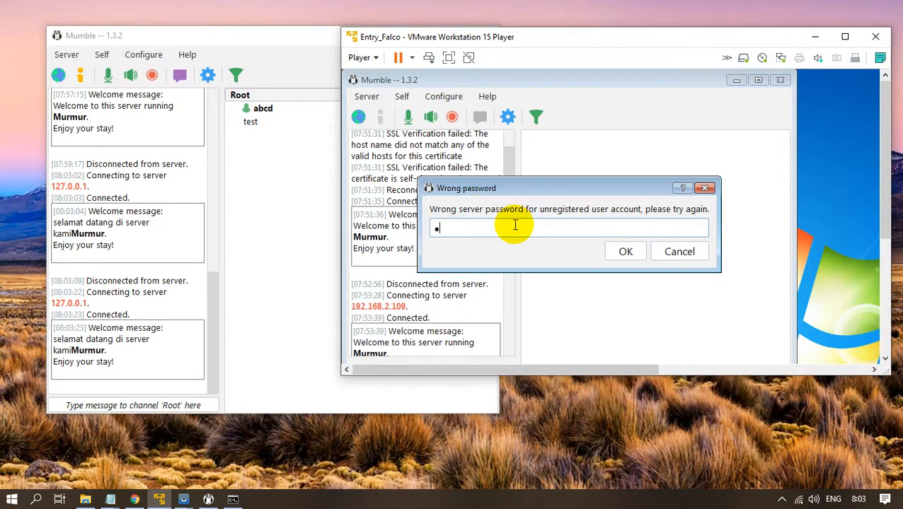
{"action": "type", "text": "••"}
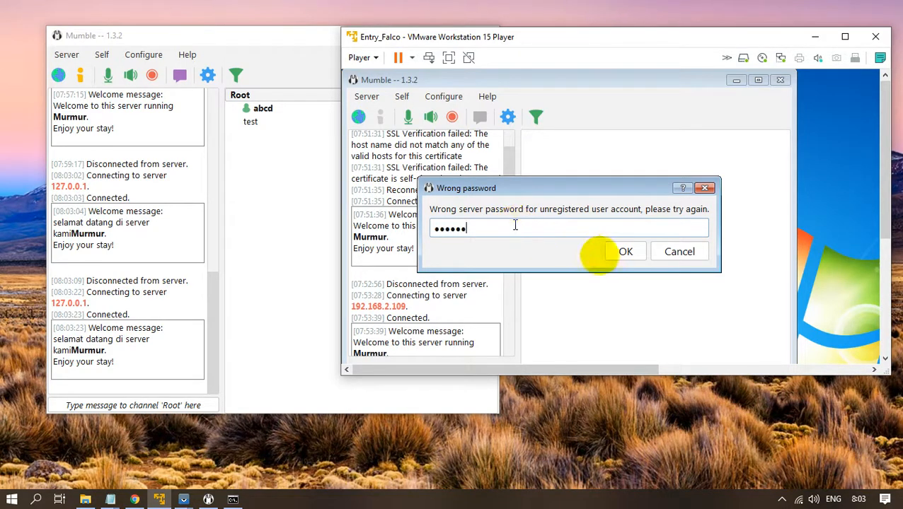
{"action": "left_click", "coordinate": [629, 251]}
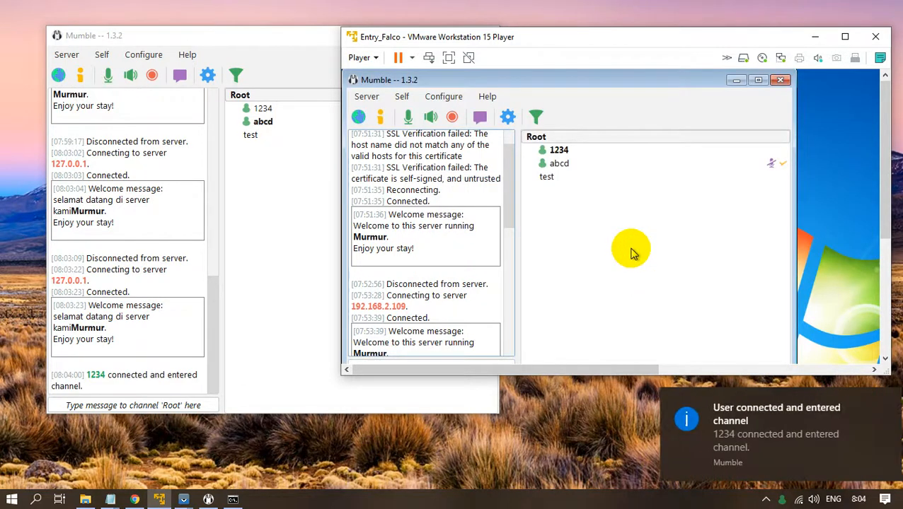
{"action": "left_click", "coordinate": [187, 500]}
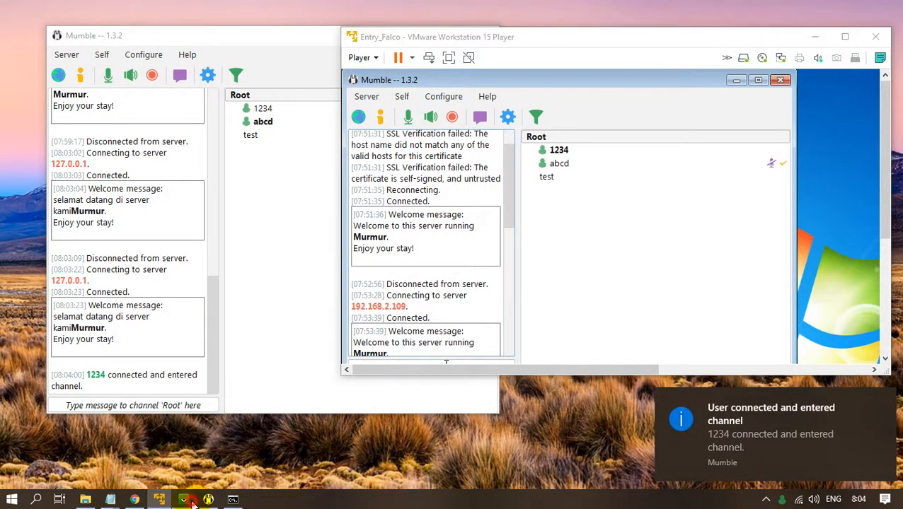
On the mirrored phone, re-enter the server password and tap RECONNECT.
{"action": "left_click", "coordinate": [239, 440]}
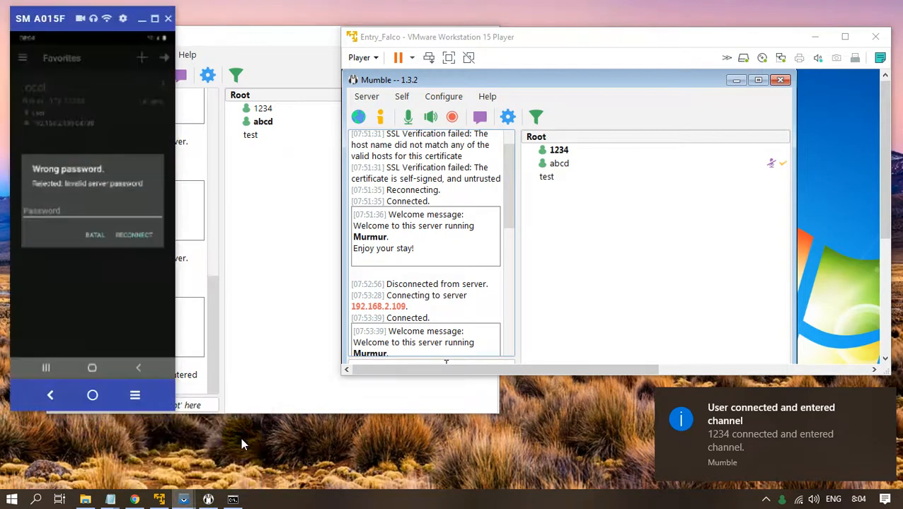
{"action": "left_click", "coordinate": [111, 213]}
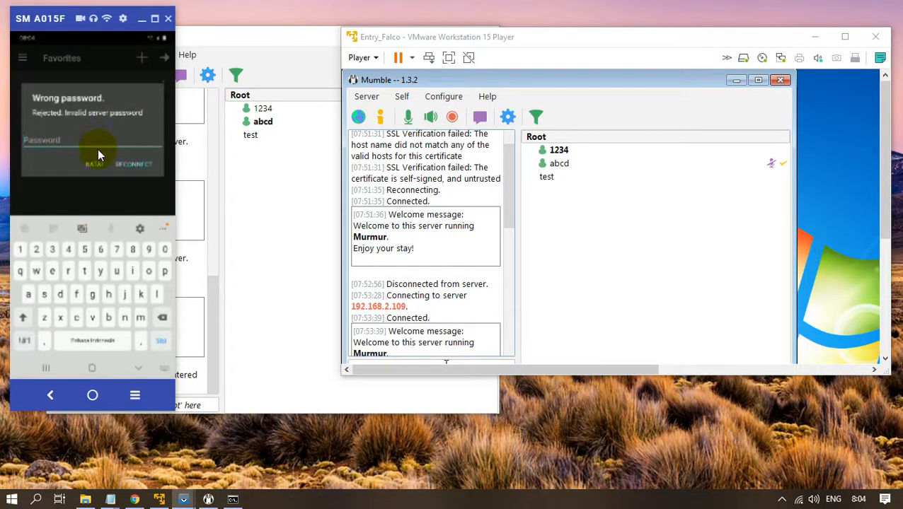
{"action": "left_click", "coordinate": [19, 249]}
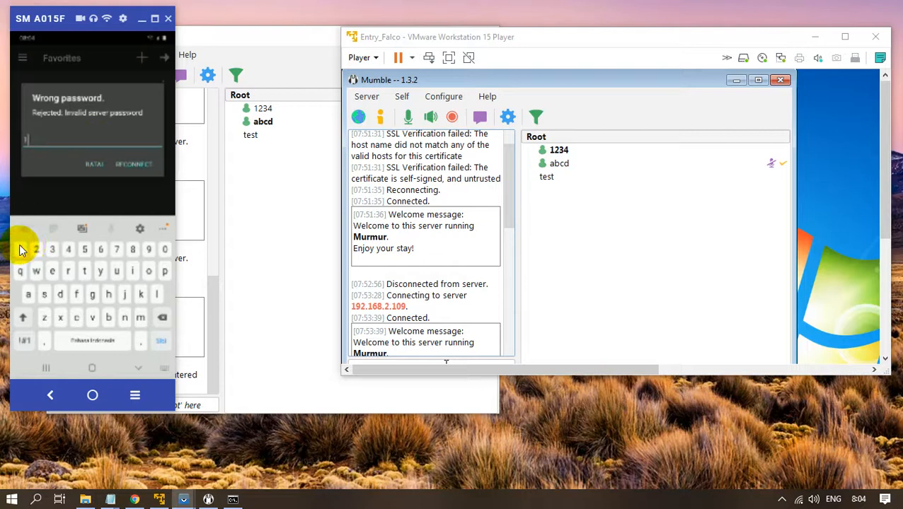
{"action": "left_click", "coordinate": [36, 251]}
{"action": "left_click", "coordinate": [52, 250]}
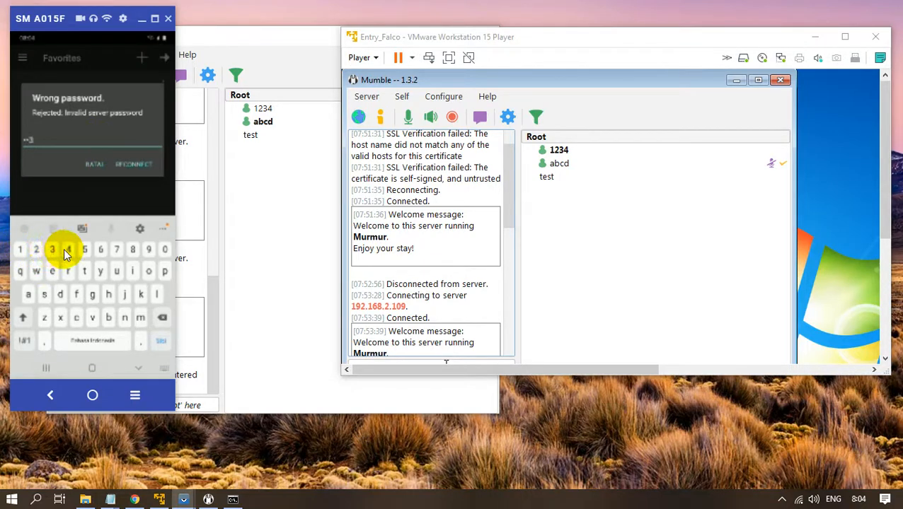
{"action": "left_click", "coordinate": [67, 251]}
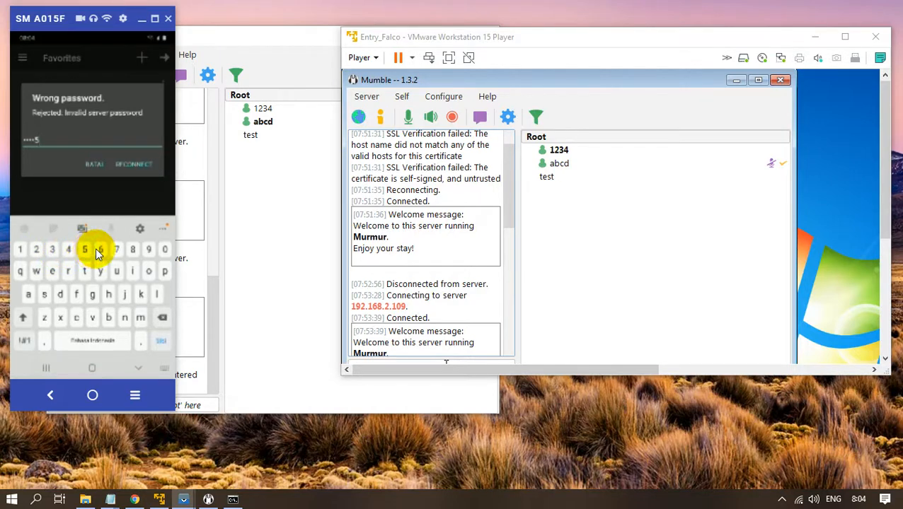
{"action": "left_click", "coordinate": [99, 251]}
{"action": "left_click", "coordinate": [125, 167]}
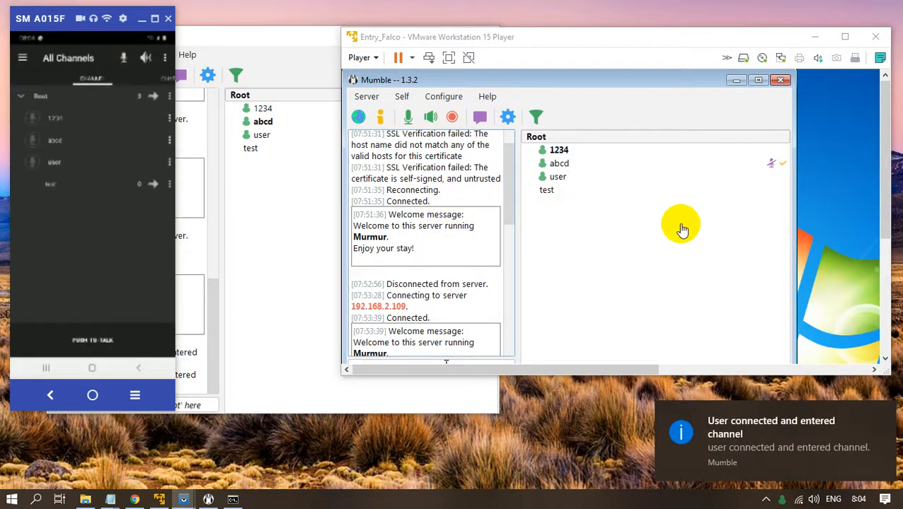
{"action": "left_click", "coordinate": [681, 227]}
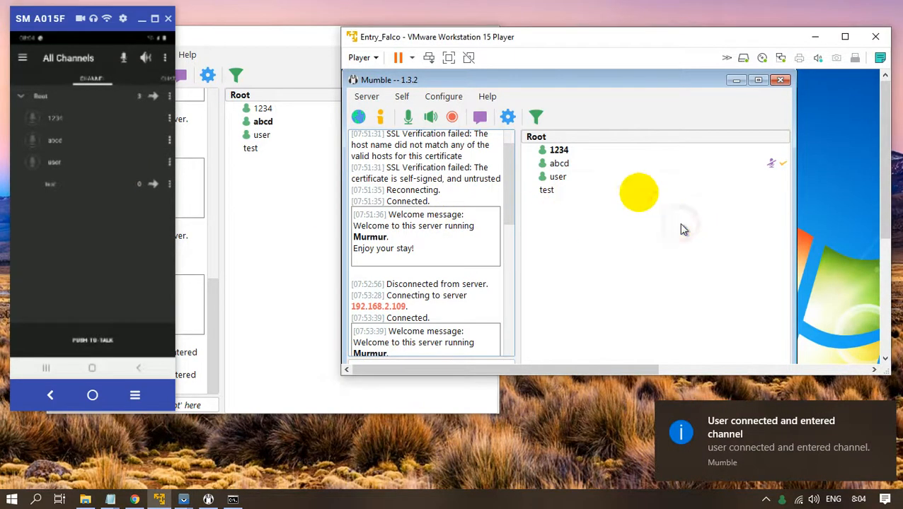
{"action": "left_click", "coordinate": [110, 500]}
Open murmur.ini from C:\Program Files (x86)\Mumble in Geany via Open with.
{"action": "left_click", "coordinate": [229, 437]}
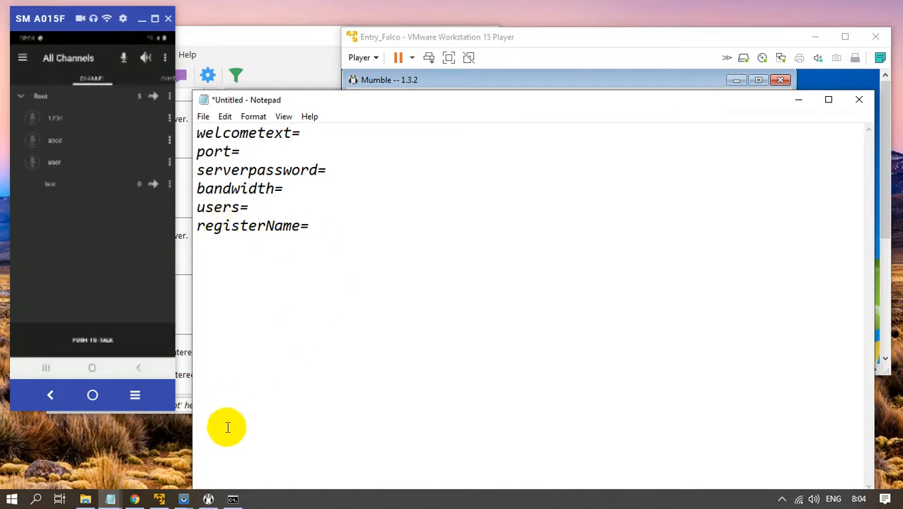
{"action": "left_click", "coordinate": [85, 499]}
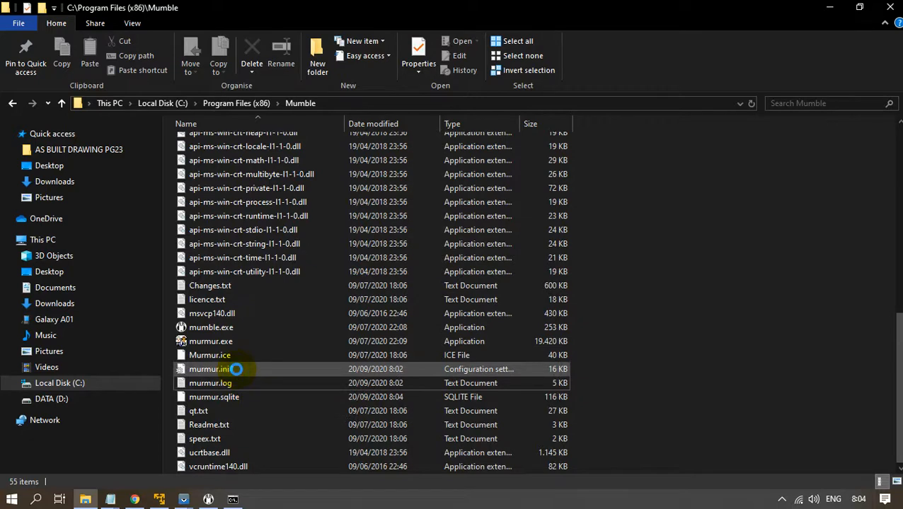
{"action": "right_click", "coordinate": [236, 368]}
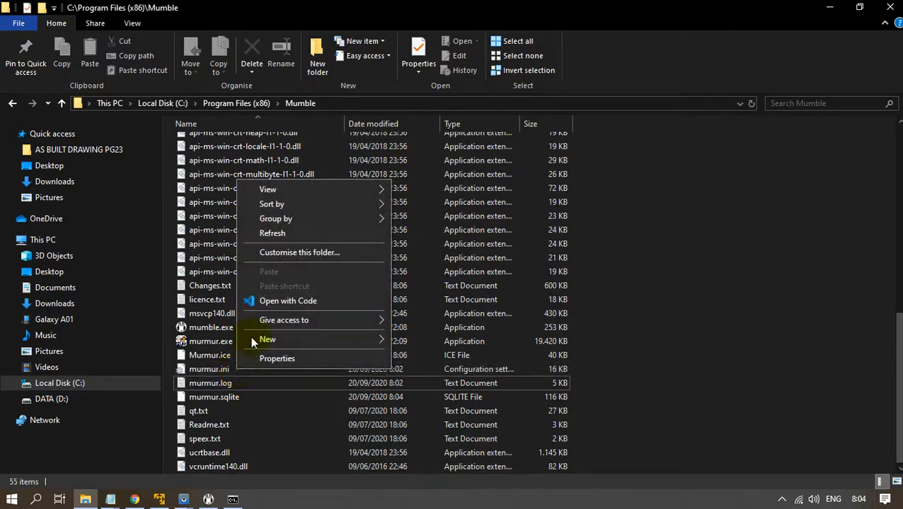
{"action": "right_click", "coordinate": [216, 370]}
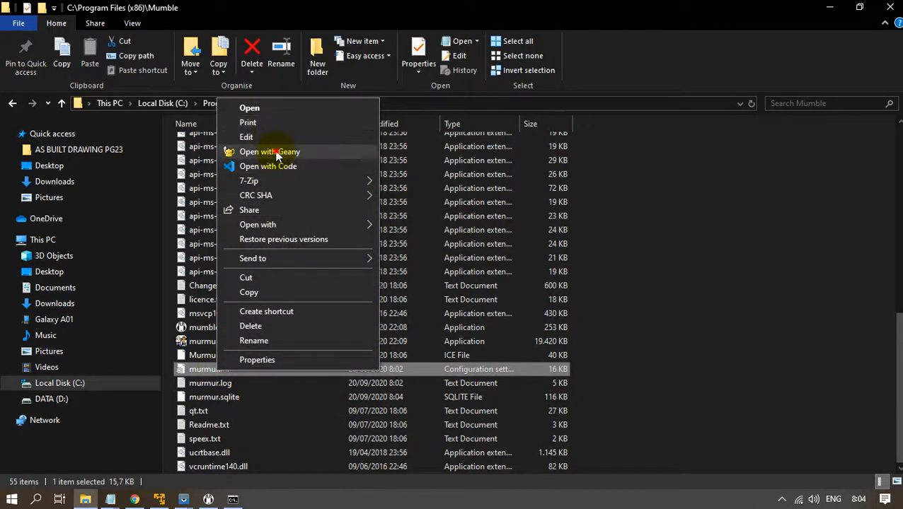
{"action": "left_click", "coordinate": [265, 149]}
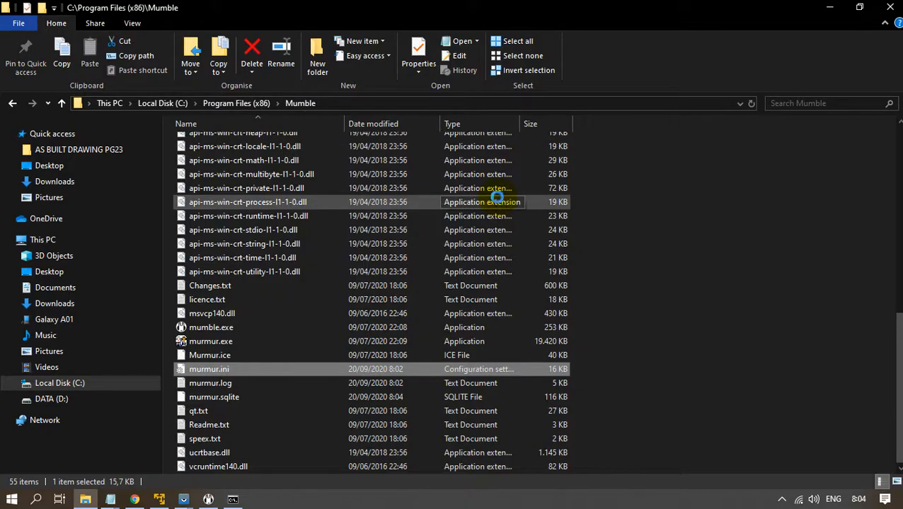
{"action": "scroll", "coordinate": [528, 213], "scroll_direction": "down", "scroll_amount": 10}
Scroll murmur.ini to the registerName=Mumble Server line near line 230.
{"action": "scroll", "coordinate": [528, 213], "scroll_direction": "down", "scroll_amount": 5}
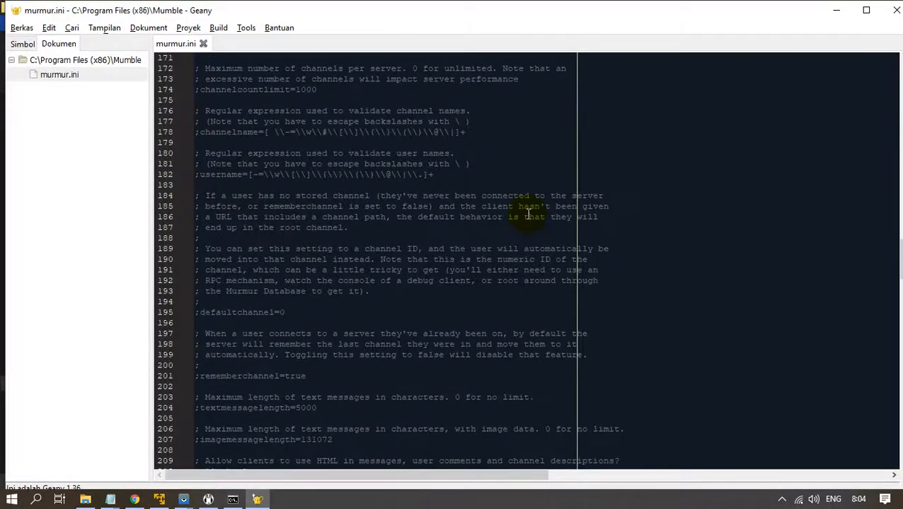
{"action": "scroll", "coordinate": [528, 214], "scroll_direction": "up", "scroll_amount": 5}
{"action": "scroll", "coordinate": [528, 213], "scroll_direction": "down", "scroll_amount": 10}
{"action": "scroll", "coordinate": [528, 213], "scroll_direction": "down", "scroll_amount": 20}
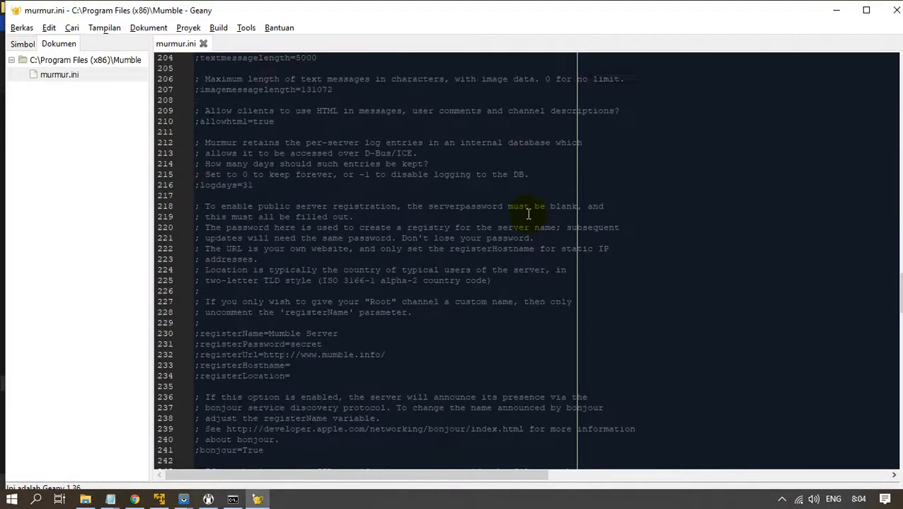
{"action": "scroll", "coordinate": [527, 214], "scroll_direction": "down", "scroll_amount": 19}
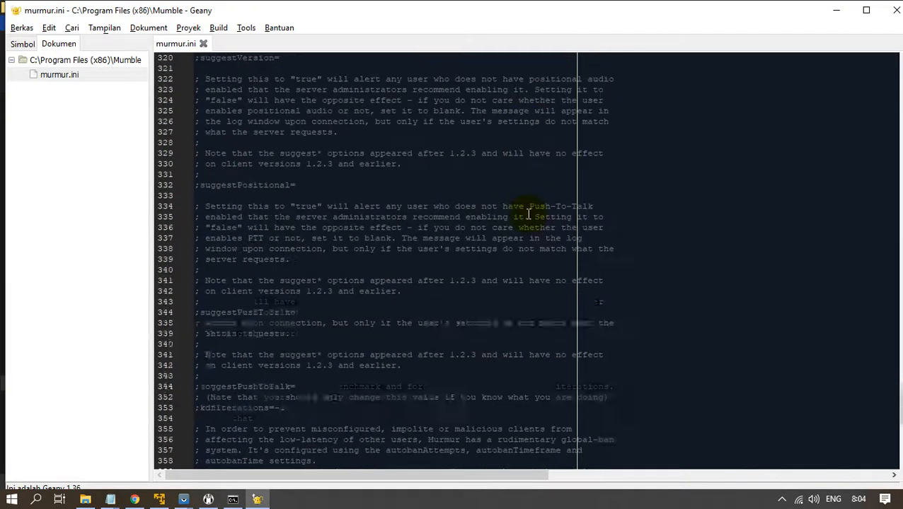
{"action": "scroll", "coordinate": [528, 213], "scroll_direction": "up", "scroll_amount": 10}
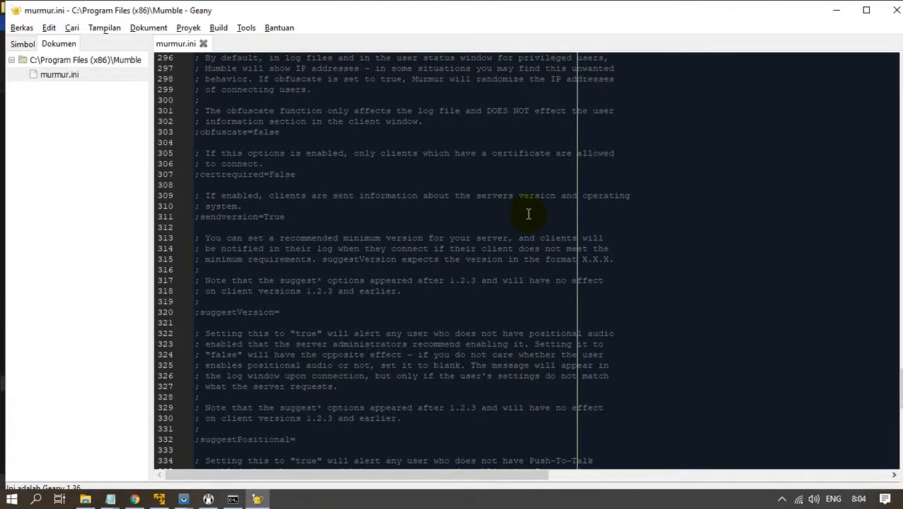
{"action": "scroll", "coordinate": [528, 213], "scroll_direction": "up", "scroll_amount": 2}
{"action": "scroll", "coordinate": [527, 213], "scroll_direction": "up", "scroll_amount": 9}
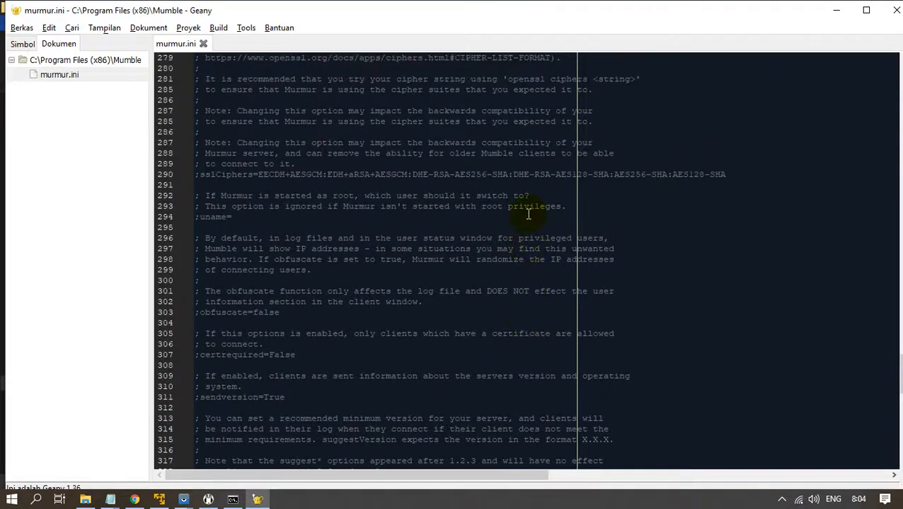
{"action": "scroll", "coordinate": [528, 213], "scroll_direction": "up", "scroll_amount": 6}
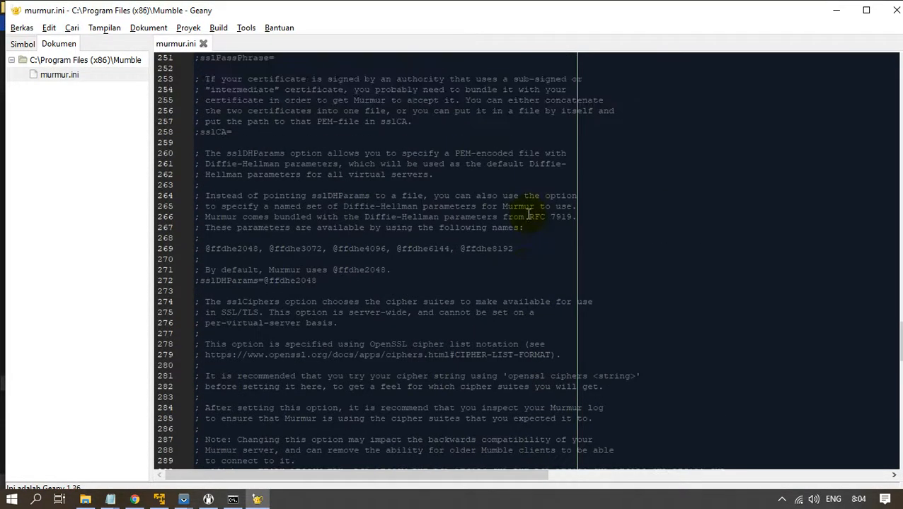
{"action": "scroll", "coordinate": [528, 214], "scroll_direction": "up", "scroll_amount": 4}
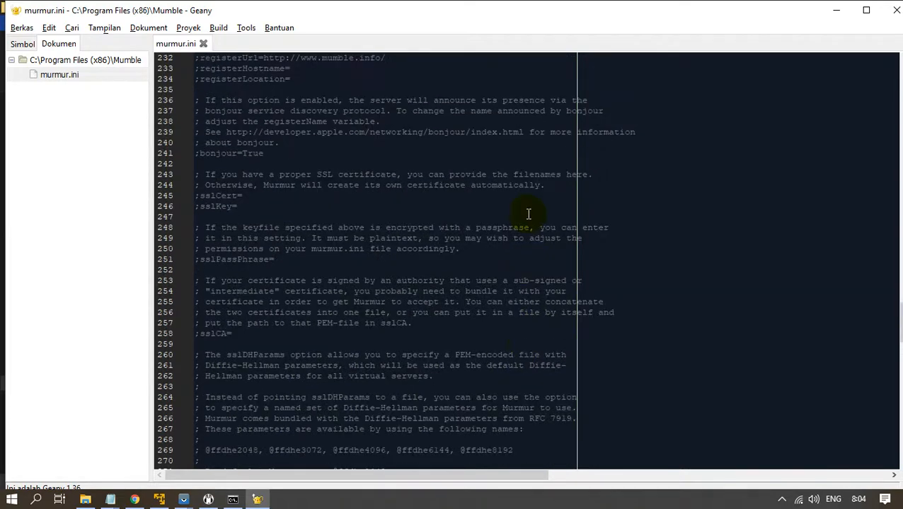
{"action": "scroll", "coordinate": [527, 214], "scroll_direction": "up", "scroll_amount": 2}
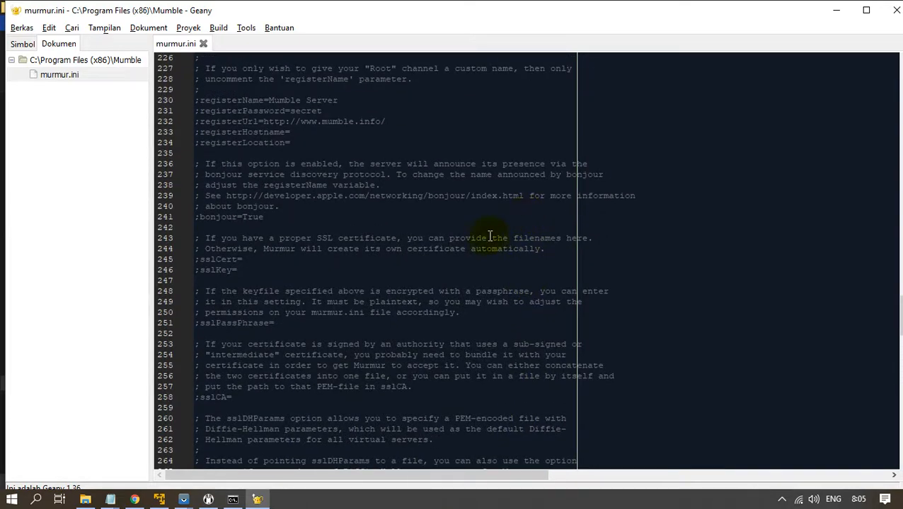
{"action": "scroll", "coordinate": [484, 238], "scroll_direction": "up", "scroll_amount": 2}
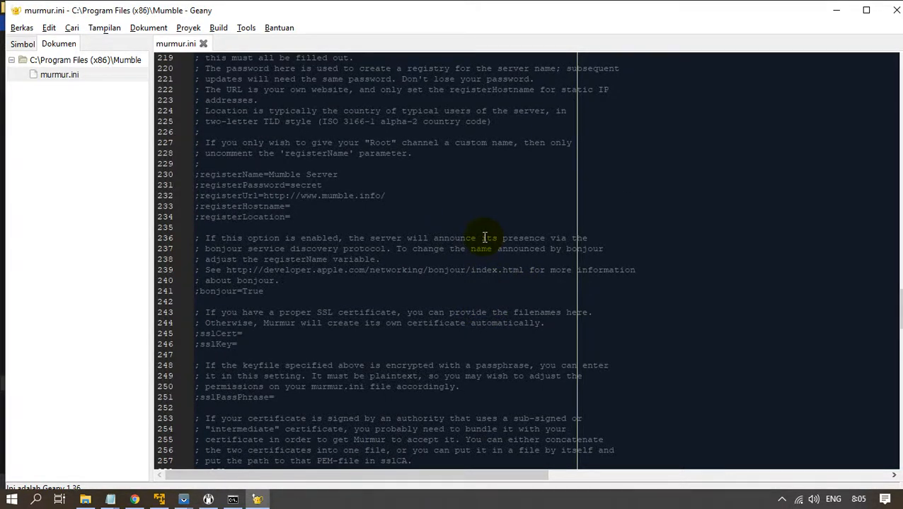
Uncomment registerName on line 230, change its value from Mumble Server to Integra, and save murmur.ini.
{"action": "left_click", "coordinate": [200, 174]}
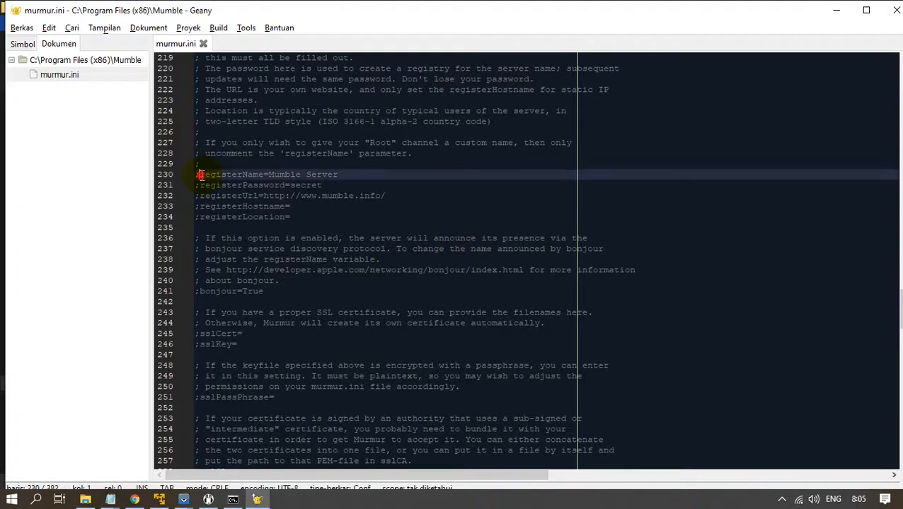
{"action": "key", "text": "BackSpace"}
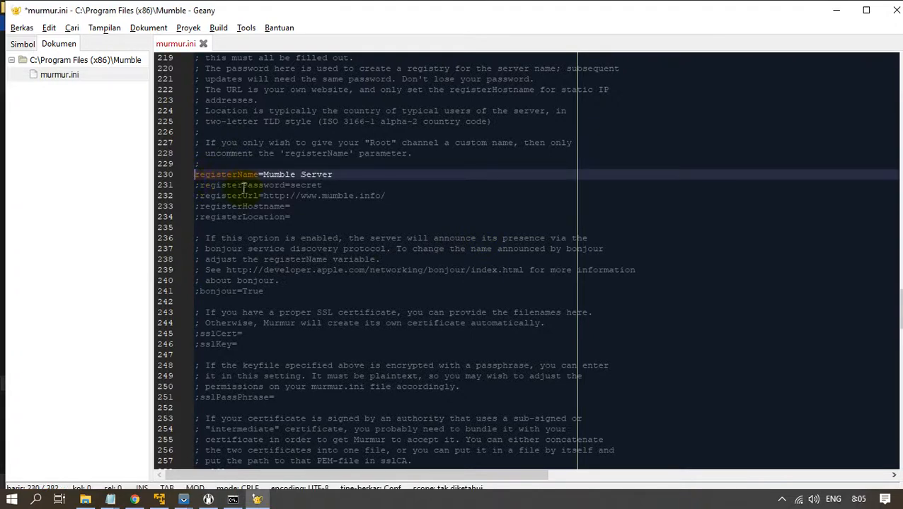
{"action": "left_click", "coordinate": [346, 168]}
{"action": "left_click", "coordinate": [348, 172]}
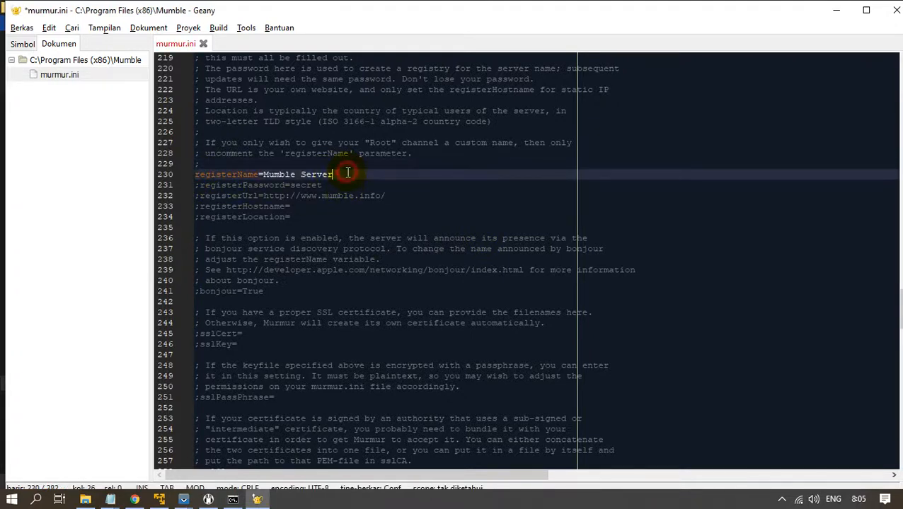
{"action": "key", "text": "BackSpace"}
{"action": "key", "text": "BackSpace"}
{"action": "key", "text": "BackSpace"}
{"action": "key", "text": "BackSpace"}
{"action": "key", "text": "BackSpace"}
{"action": "key", "text": "BackSpace"}
{"action": "key", "text": "BackSpace"}
{"action": "key", "text": "BackSpace"}
{"action": "key", "text": "BackSpace"}
{"action": "type", "text": "Integra"}
{"action": "left_click", "coordinate": [22, 28]}
{"action": "left_click", "coordinate": [47, 121]}
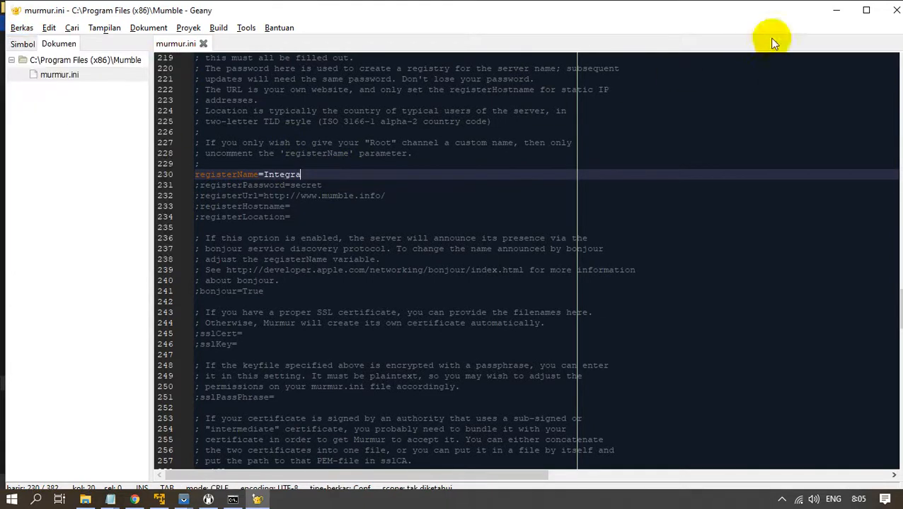
Close Geany and quit the running Murmur server from the system tray.
{"action": "left_click", "coordinate": [883, 11]}
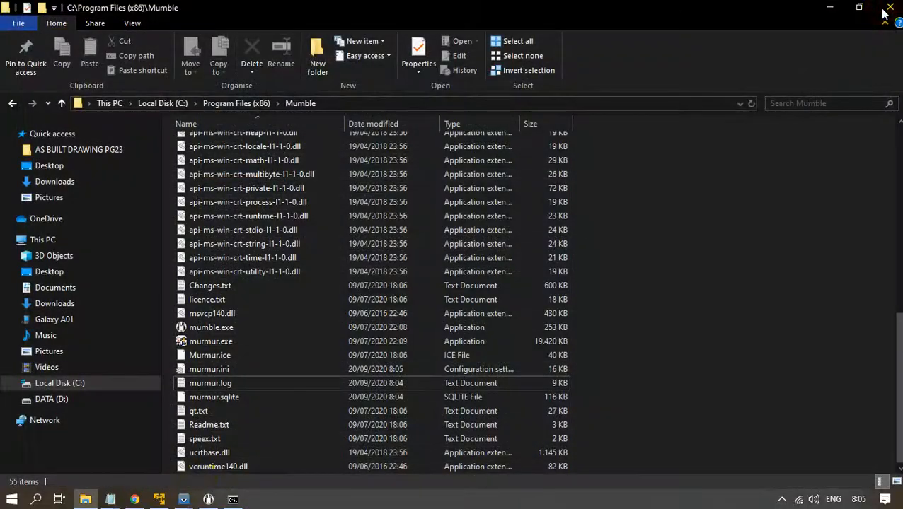
{"action": "left_click", "coordinate": [782, 500]}
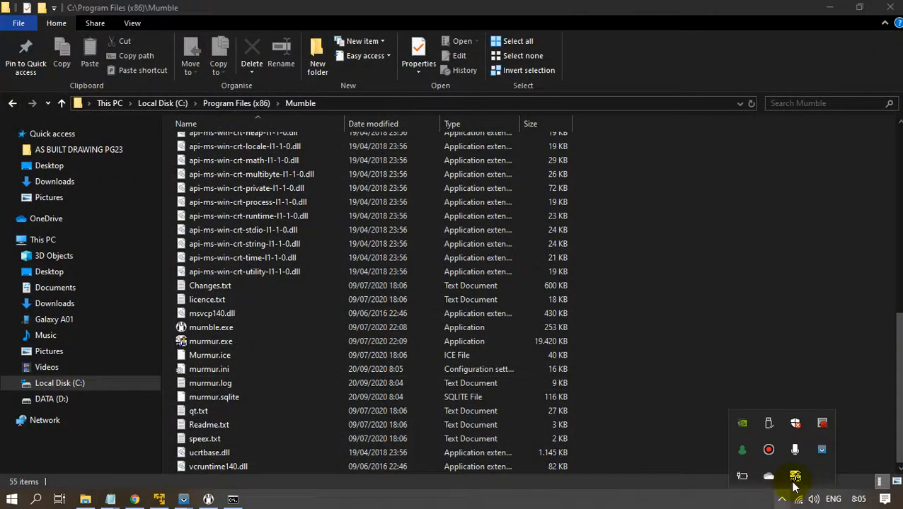
{"action": "right_click", "coordinate": [796, 477]}
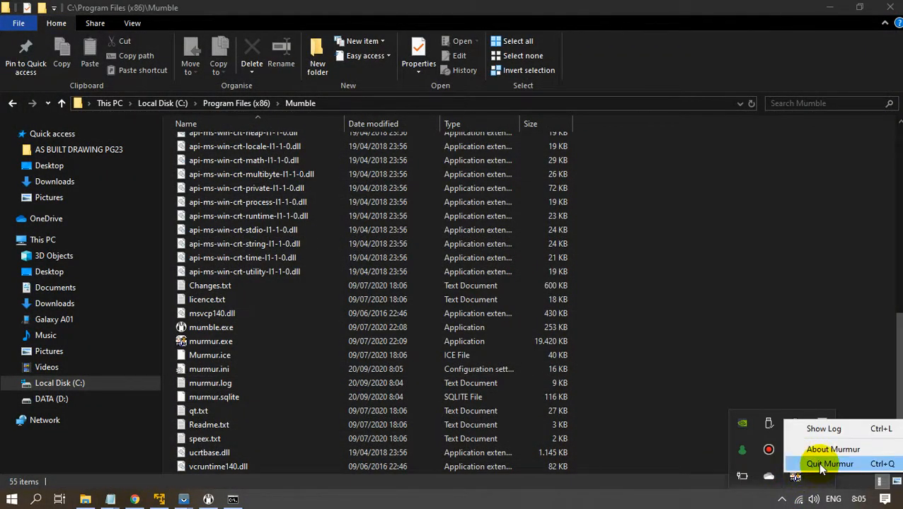
{"action": "left_click", "coordinate": [819, 467]}
{"action": "left_click", "coordinate": [446, 263]}
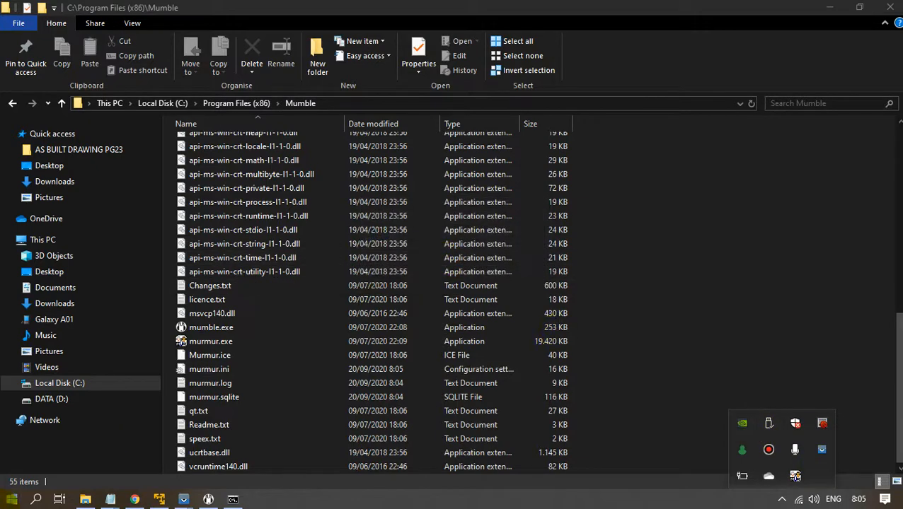
Search the Start menu for murmur and launch the Murmur server app.
{"action": "left_click", "coordinate": [7, 499]}
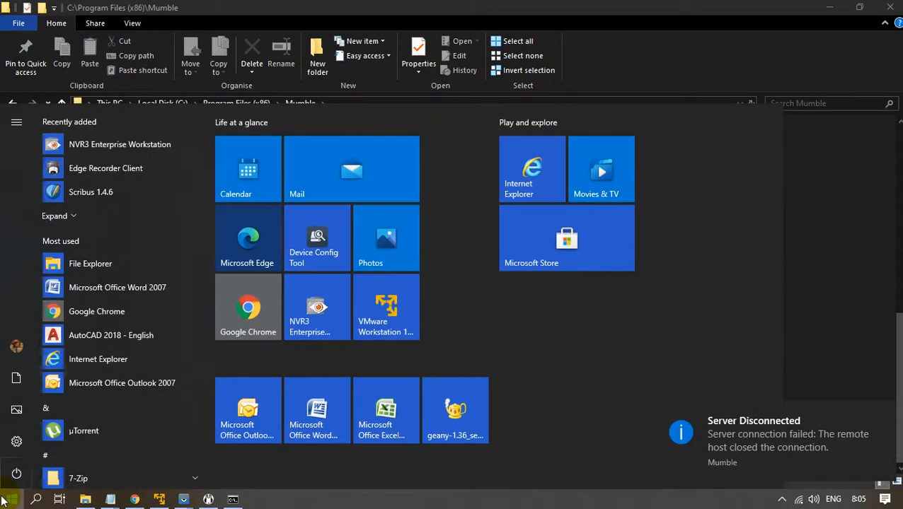
{"action": "type", "text": "murmur"}
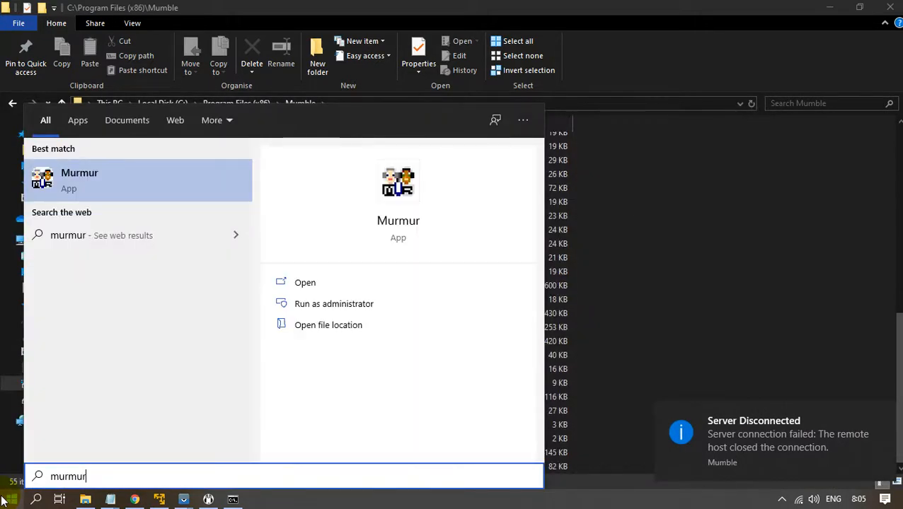
{"action": "left_click", "coordinate": [311, 284]}
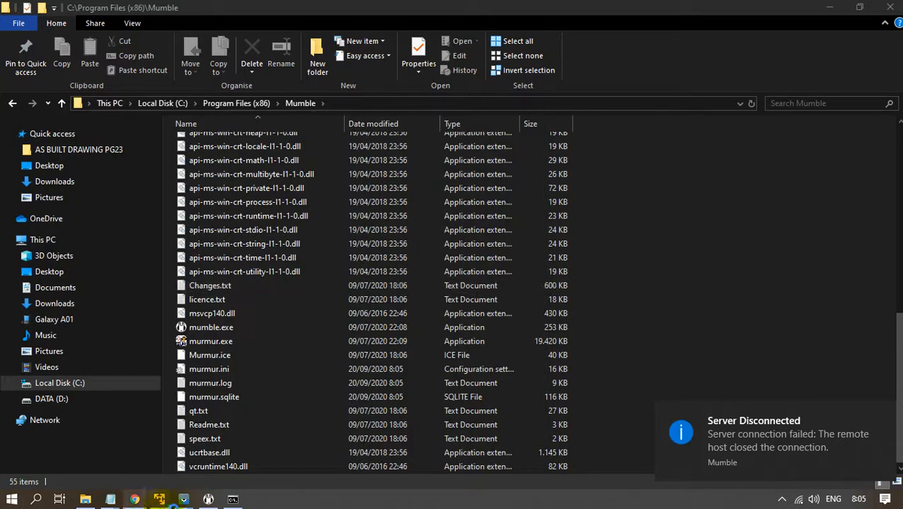
In the VM's Mumble, try connecting to the 192.168.2.109 favourite server.
{"action": "mouse_move", "coordinate": [169, 501]}
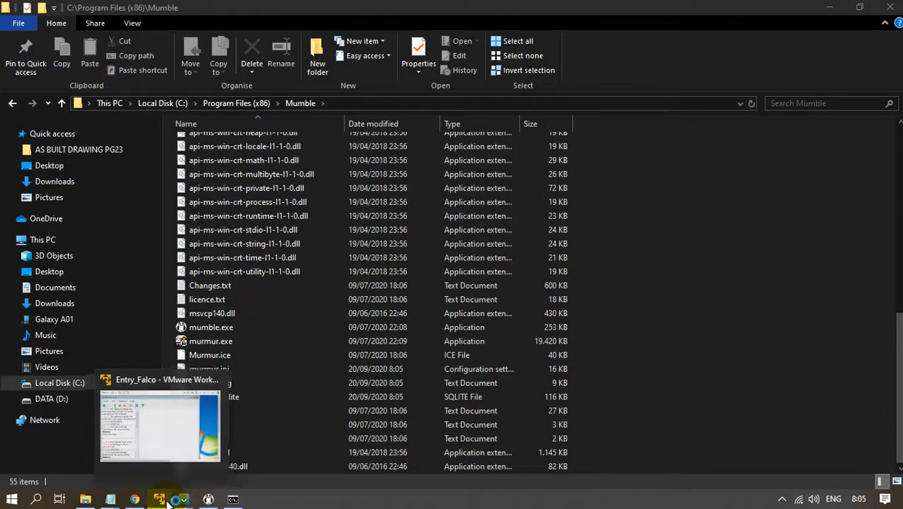
{"action": "left_click", "coordinate": [159, 499]}
{"action": "left_click", "coordinate": [372, 218]}
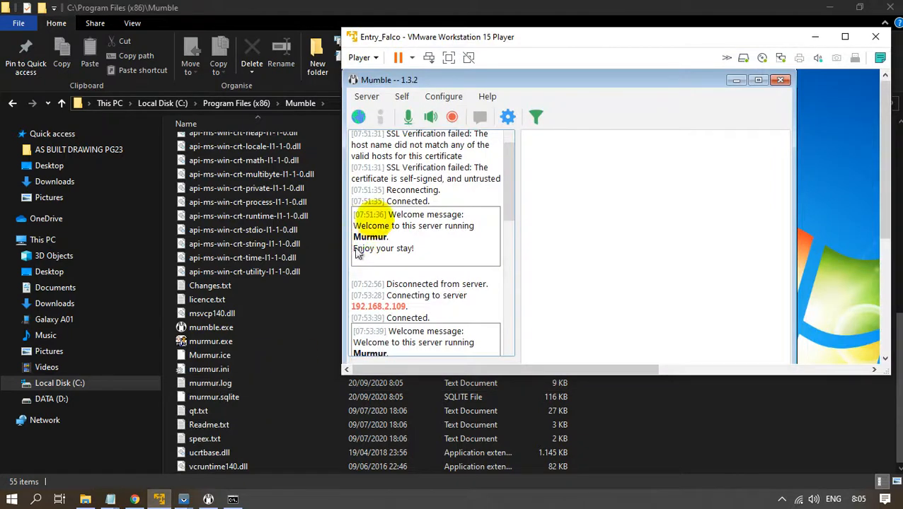
{"action": "left_click", "coordinate": [362, 97]}
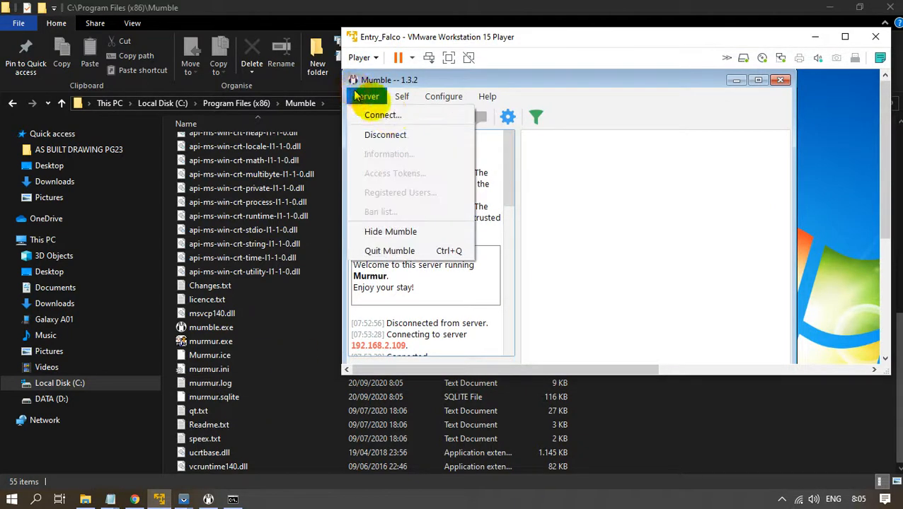
{"action": "left_click", "coordinate": [386, 115]}
{"action": "left_click", "coordinate": [570, 357]}
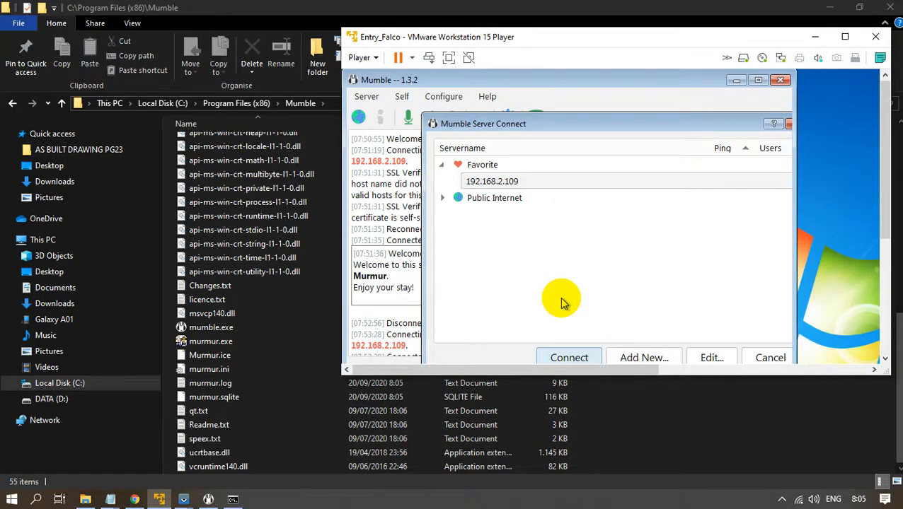
{"action": "mouse_move", "coordinate": [194, 498]}
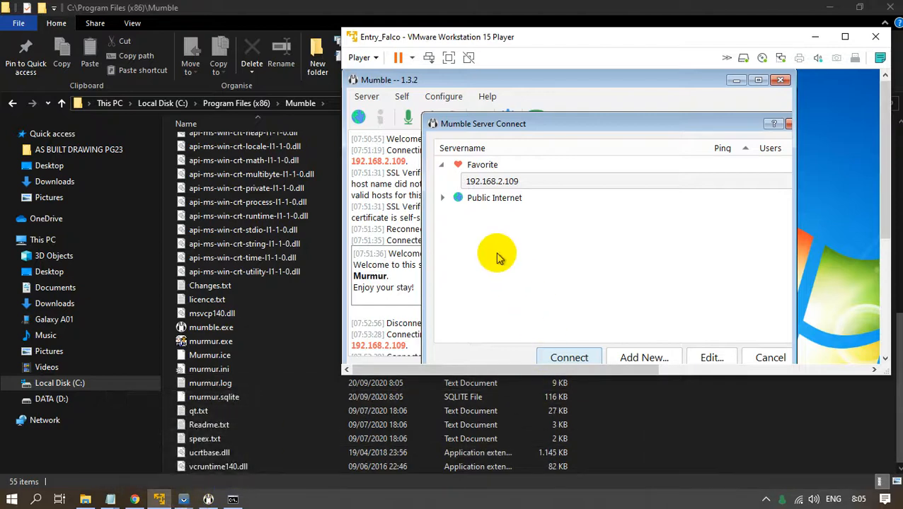
{"action": "left_click", "coordinate": [589, 356]}
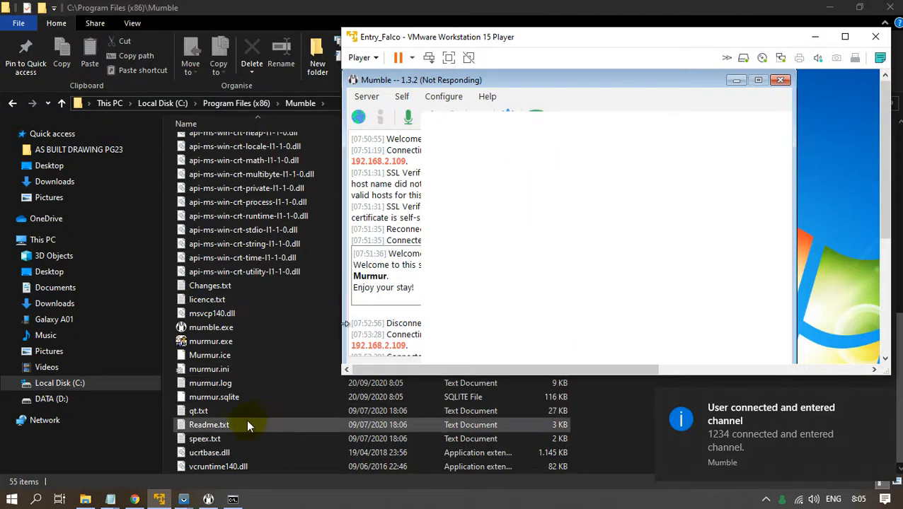
Check the Integra channel in the phone mirror window, then hide it.
{"action": "left_click", "coordinate": [192, 502]}
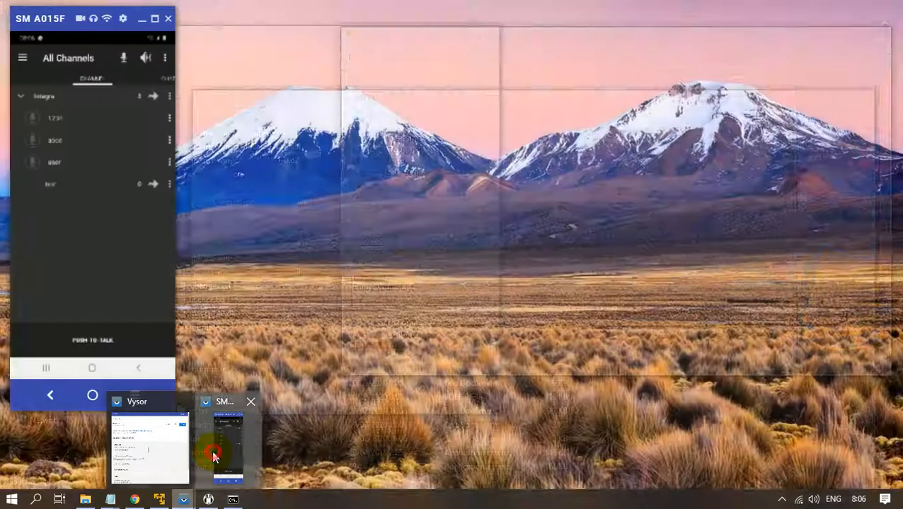
{"action": "left_click", "coordinate": [219, 445]}
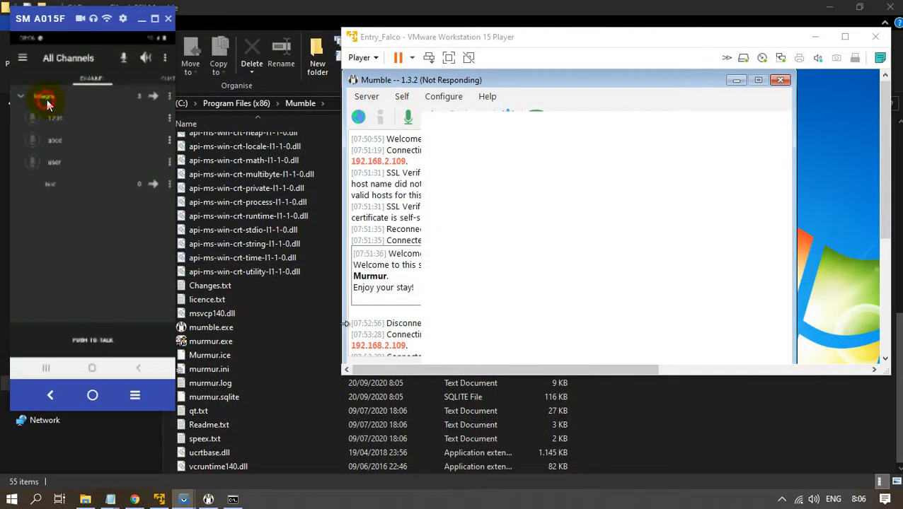
{"action": "left_click", "coordinate": [47, 104]}
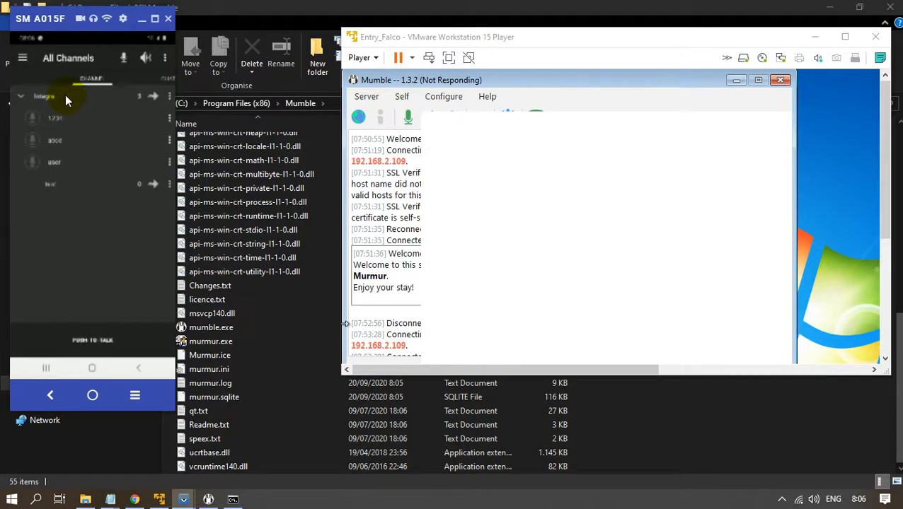
{"action": "left_click", "coordinate": [141, 19]}
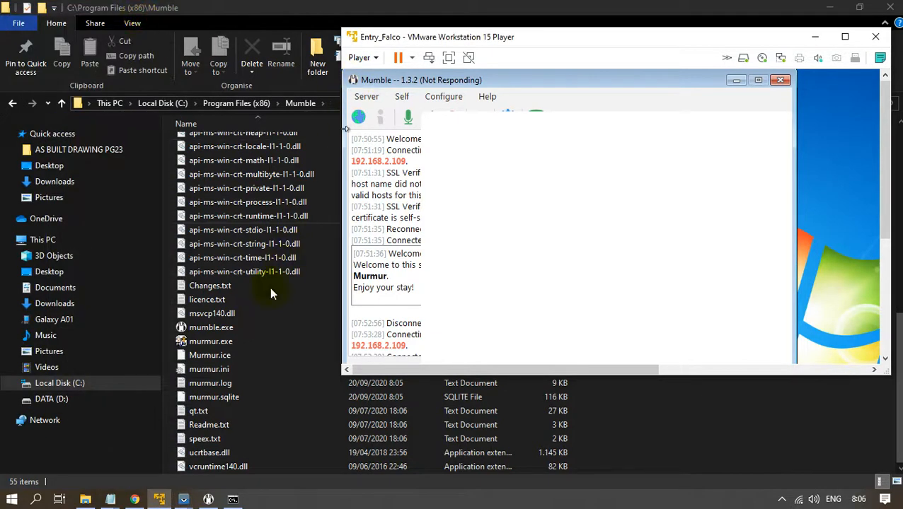
Move the VM window lower and force-close the unresponsive Mumble inside it.
{"action": "left_click", "coordinate": [209, 499]}
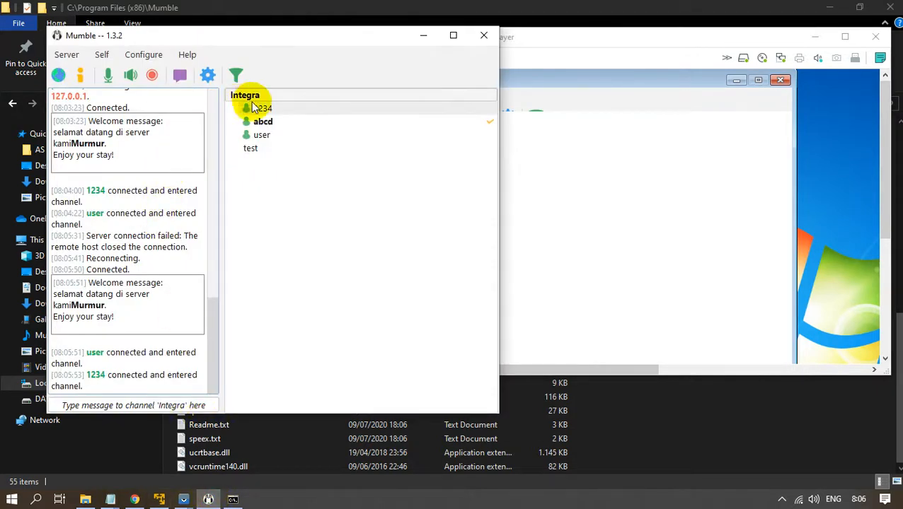
{"action": "left_click", "coordinate": [529, 160]}
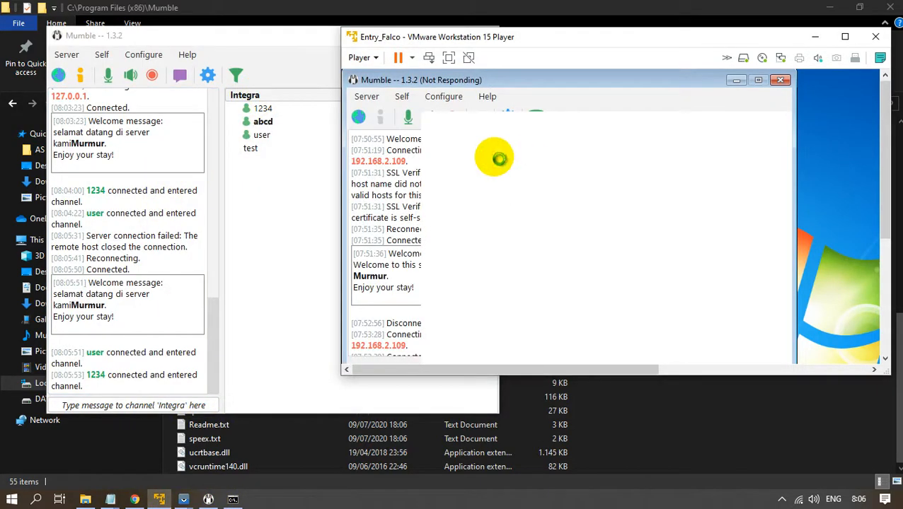
{"action": "left_click_drag", "start_coordinate": [558, 35], "coordinate": [570, 67]}
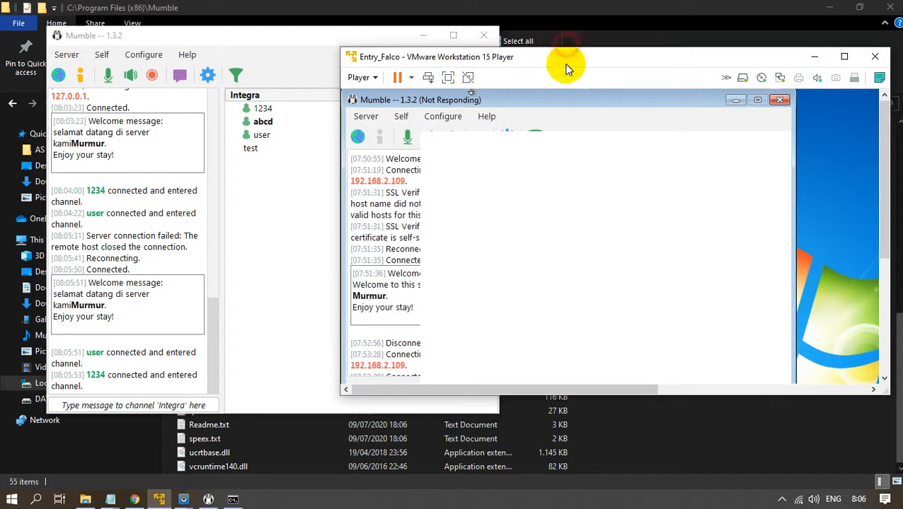
{"action": "left_click", "coordinate": [525, 122]}
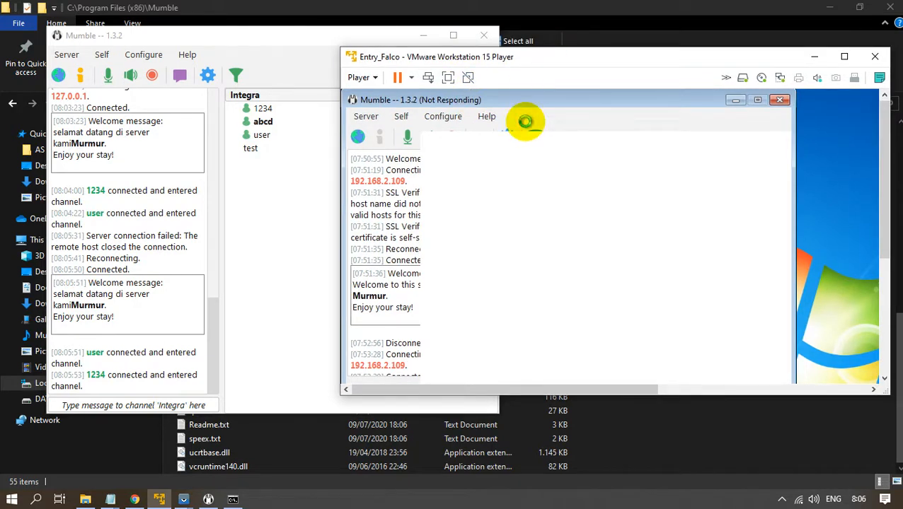
{"action": "left_click", "coordinate": [781, 100]}
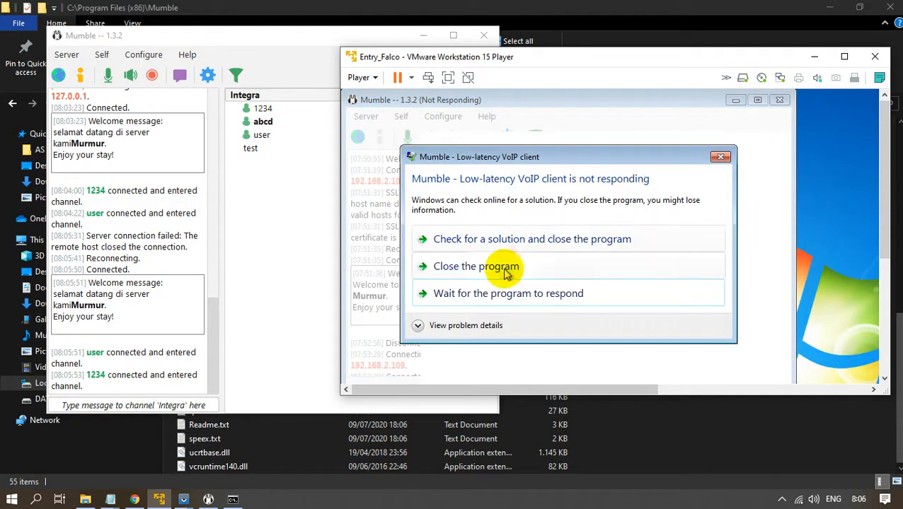
{"action": "left_click", "coordinate": [504, 266]}
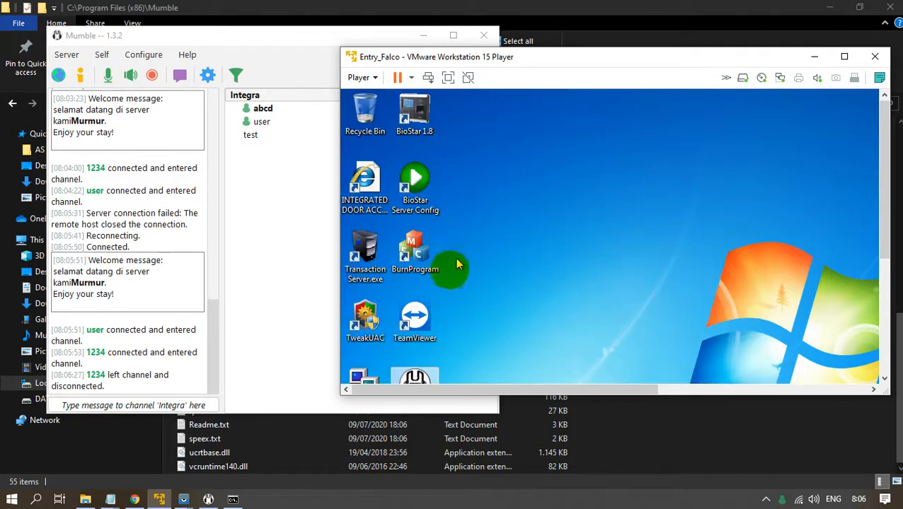
Relaunch Mumble from the VM desktop, connect to the 192.168.2.109 favourite, and minimize the browser.
{"action": "left_click", "coordinate": [423, 386]}
{"action": "double_click", "coordinate": [423, 386]}
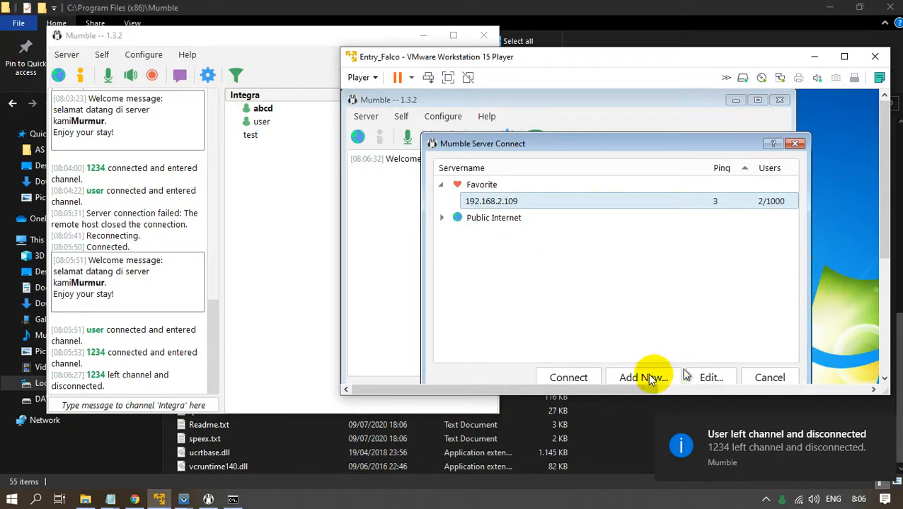
{"action": "left_click", "coordinate": [570, 377]}
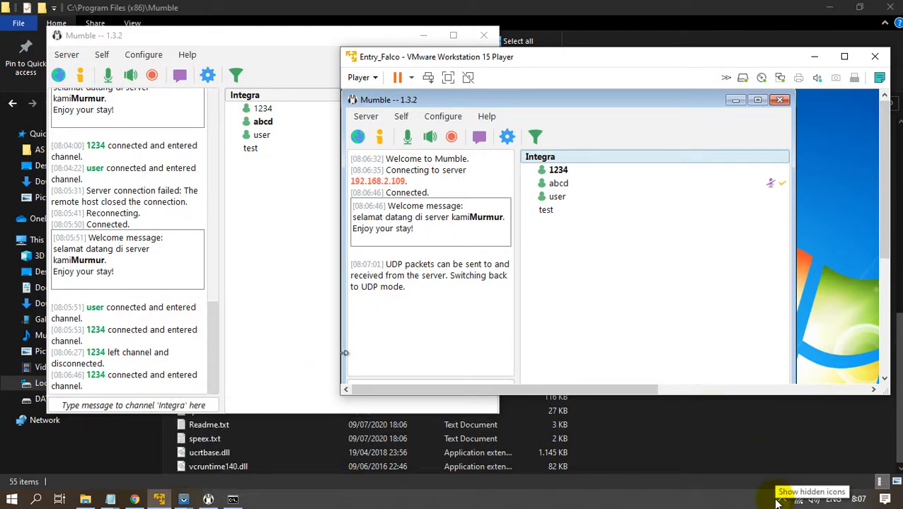
{"action": "left_click", "coordinate": [134, 499]}
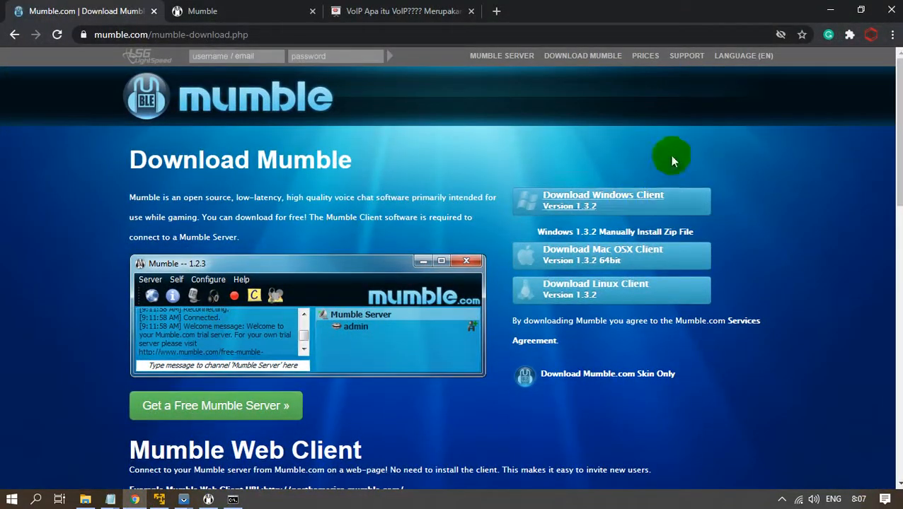
{"action": "left_click", "coordinate": [831, 9]}
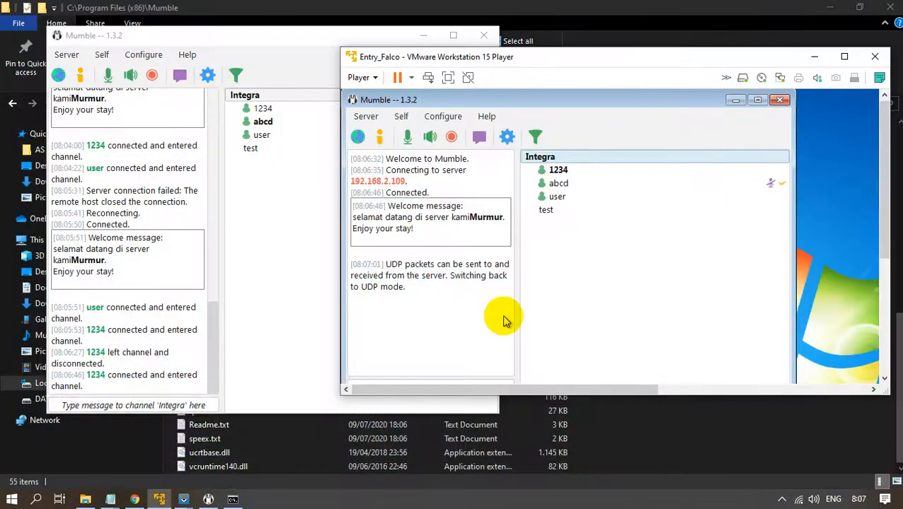
Show the untitled Notepad notes and go through the welcometext, port, serverpassword, bandwidth, users and registerName lines.
{"action": "mouse_move", "coordinate": [110, 499]}
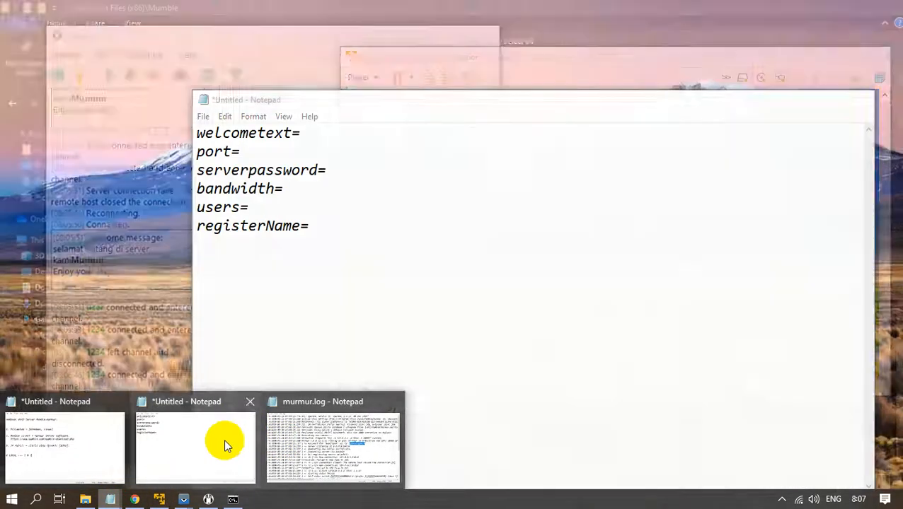
{"action": "left_click", "coordinate": [223, 439]}
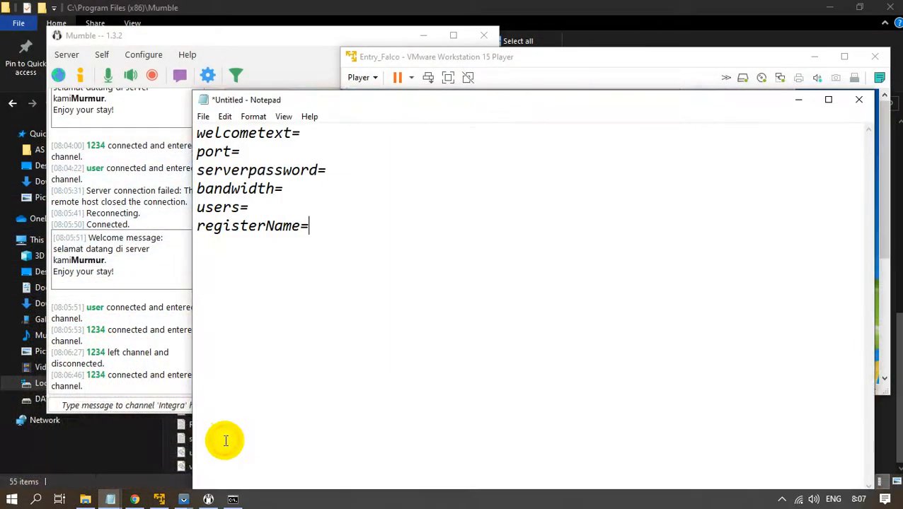
{"action": "left_click", "coordinate": [369, 130]}
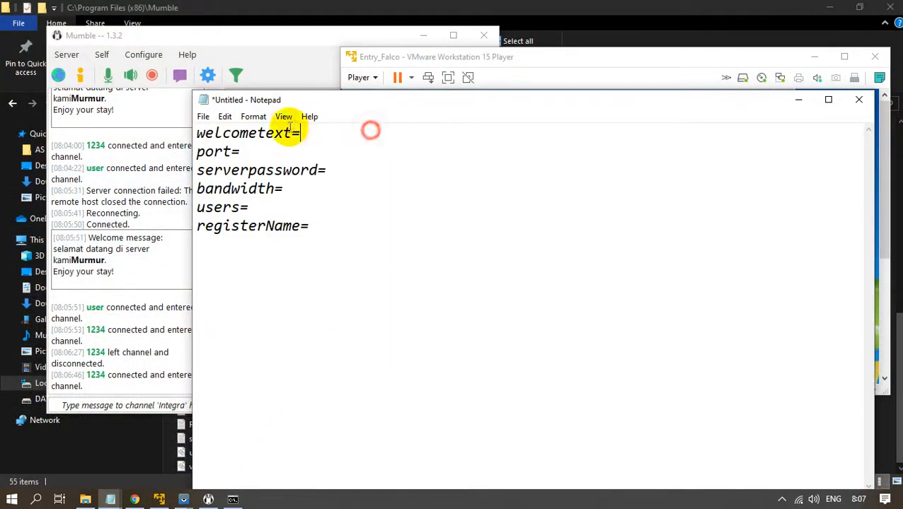
{"action": "left_click_drag", "start_coordinate": [290, 127], "coordinate": [187, 132]}
{"action": "left_click_drag", "start_coordinate": [344, 236], "coordinate": [189, 130]}
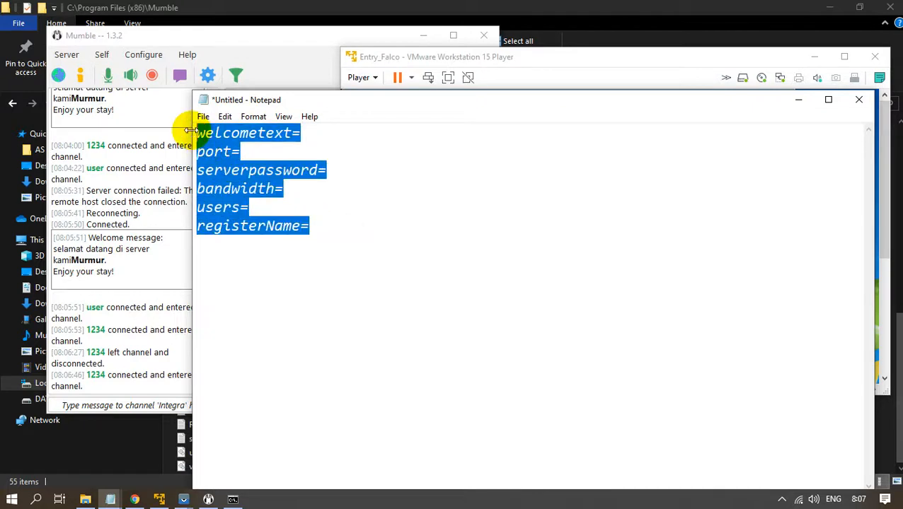
{"action": "left_click", "coordinate": [292, 155]}
{"action": "left_click", "coordinate": [326, 170]}
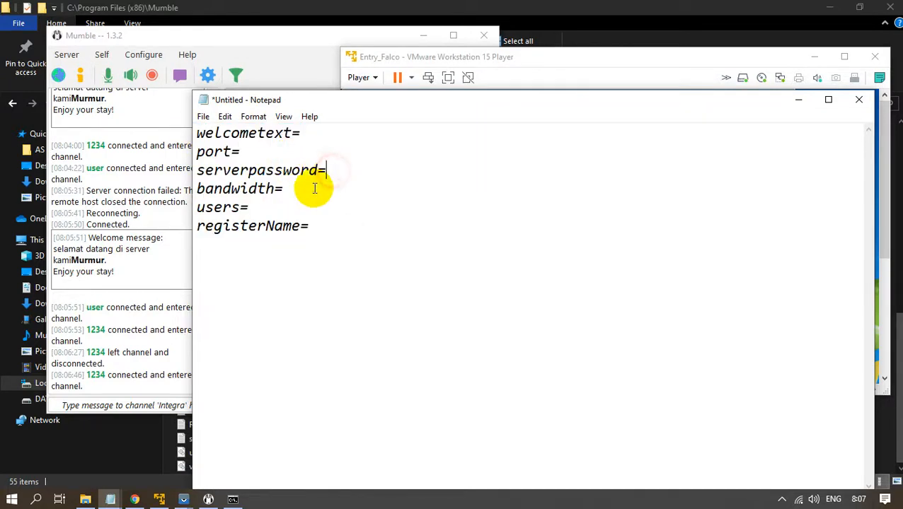
{"action": "left_click", "coordinate": [288, 191]}
{"action": "left_click", "coordinate": [293, 210]}
{"action": "left_click", "coordinate": [322, 230]}
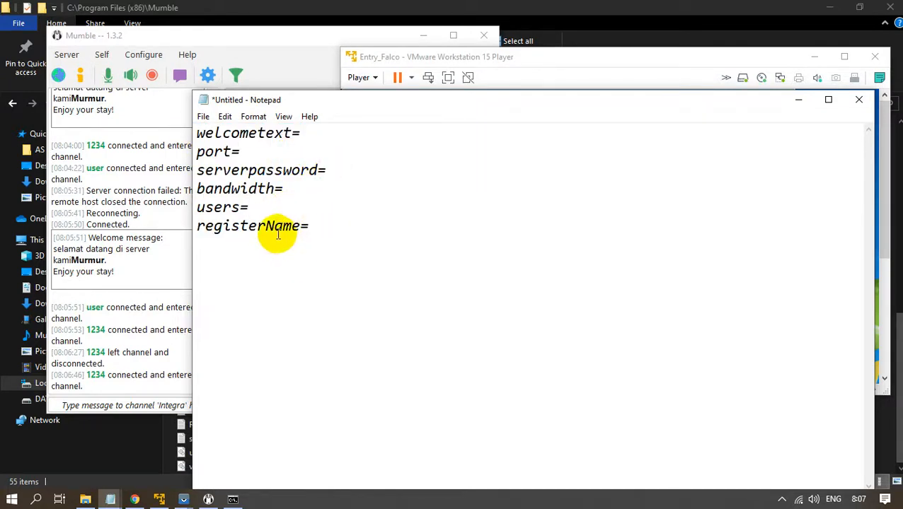
Disconnect the desktop Mumble client from the server and dismiss the server connection list.
{"action": "left_click", "coordinate": [208, 500]}
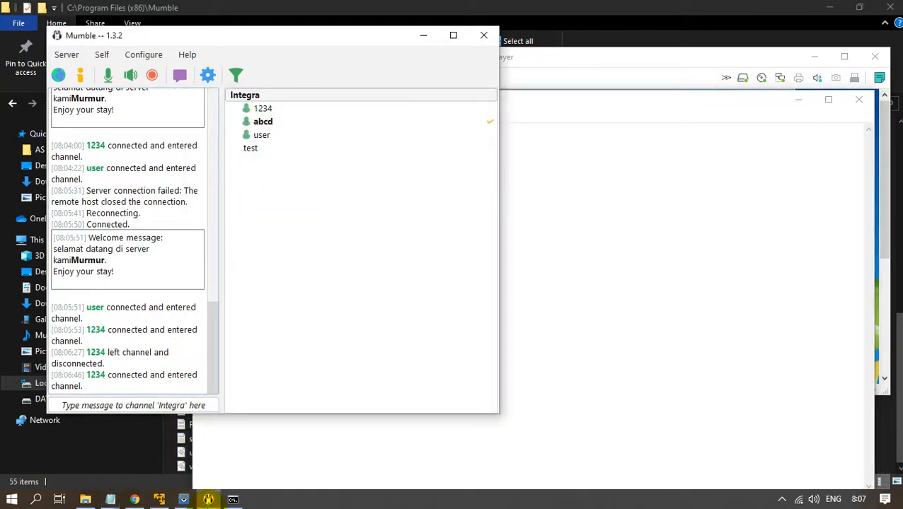
{"action": "scroll", "coordinate": [109, 156], "scroll_direction": "up", "scroll_amount": 10}
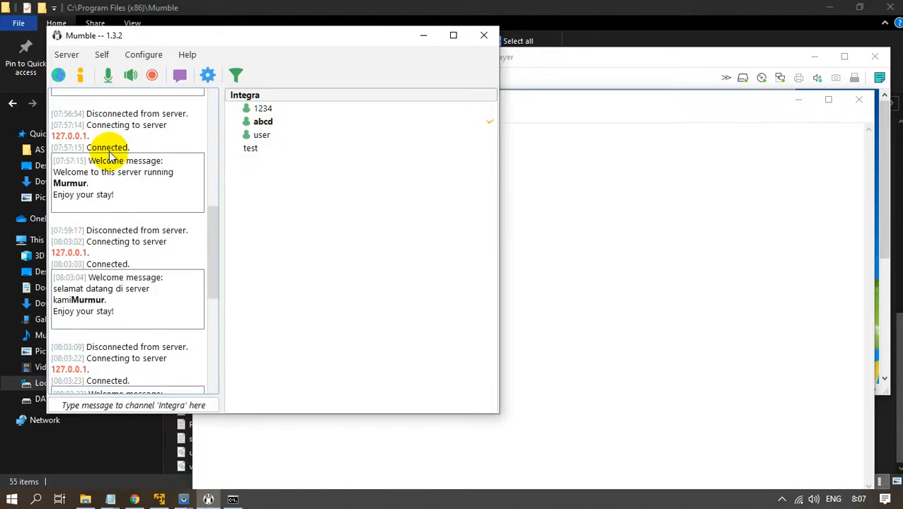
{"action": "scroll", "coordinate": [114, 149], "scroll_direction": "up", "scroll_amount": 10}
{"action": "left_click", "coordinate": [67, 54]}
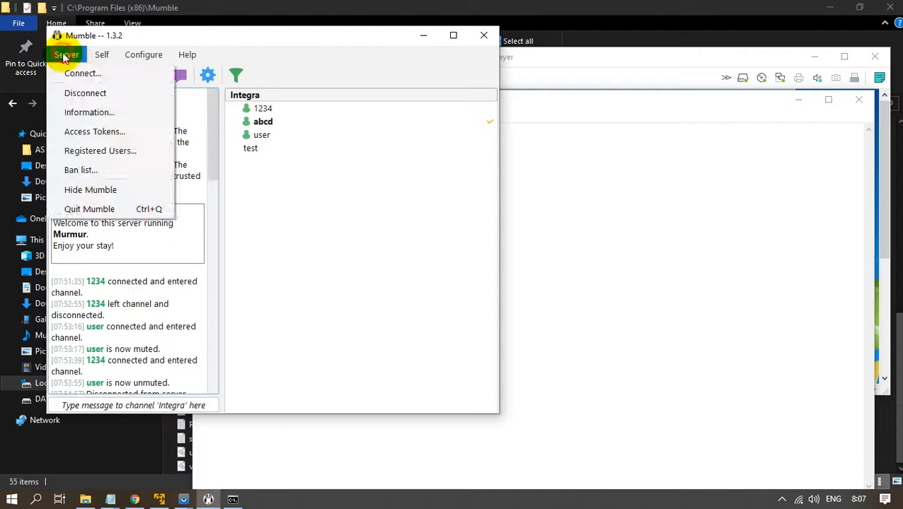
{"action": "left_click", "coordinate": [83, 93]}
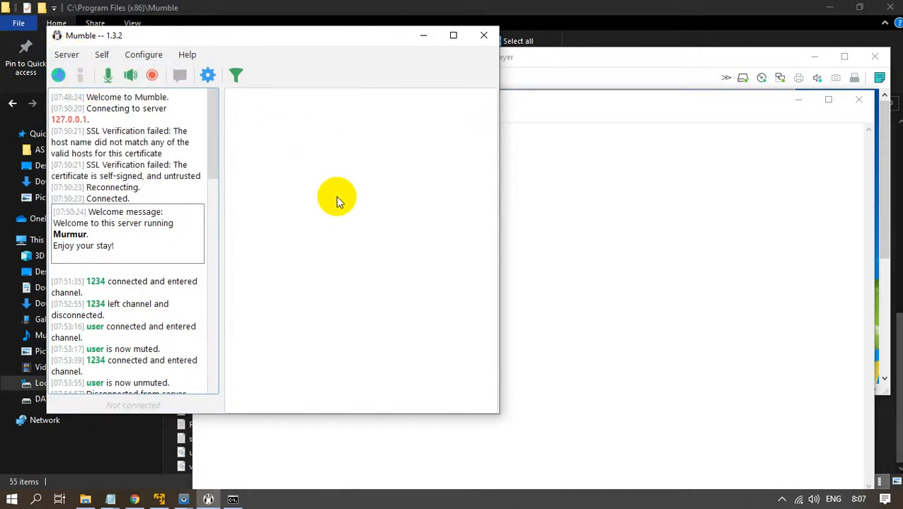
{"action": "left_click", "coordinate": [83, 58]}
{"action": "left_click", "coordinate": [81, 72]}
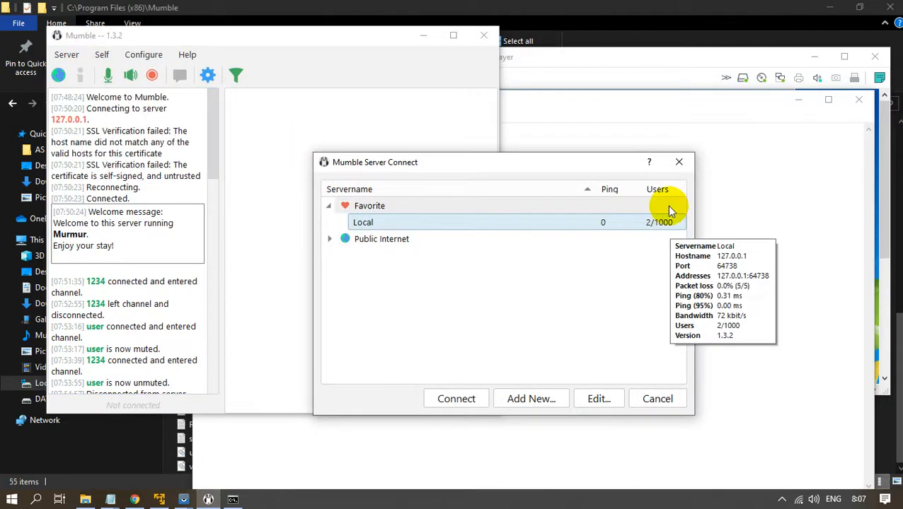
{"action": "left_click", "coordinate": [679, 162]}
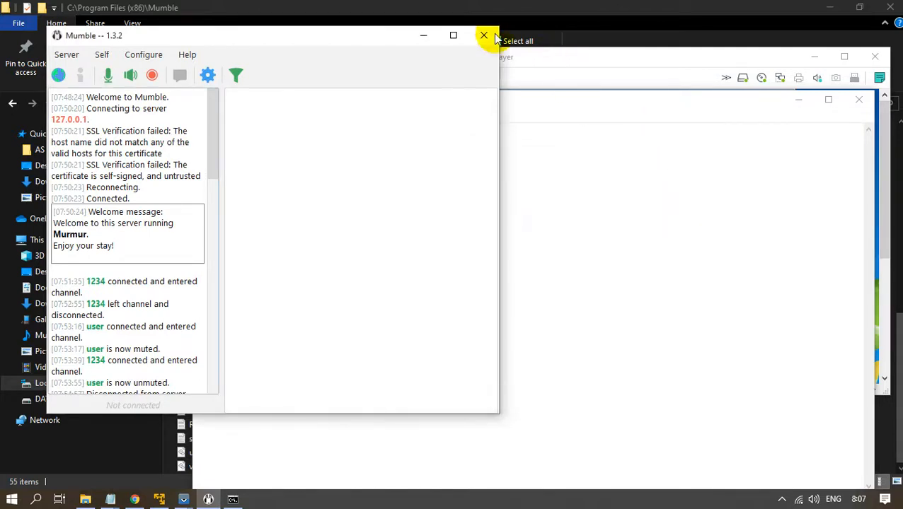
Minimize the Mumble, Notepad and VMware Player windows.
{"action": "left_click", "coordinate": [428, 36]}
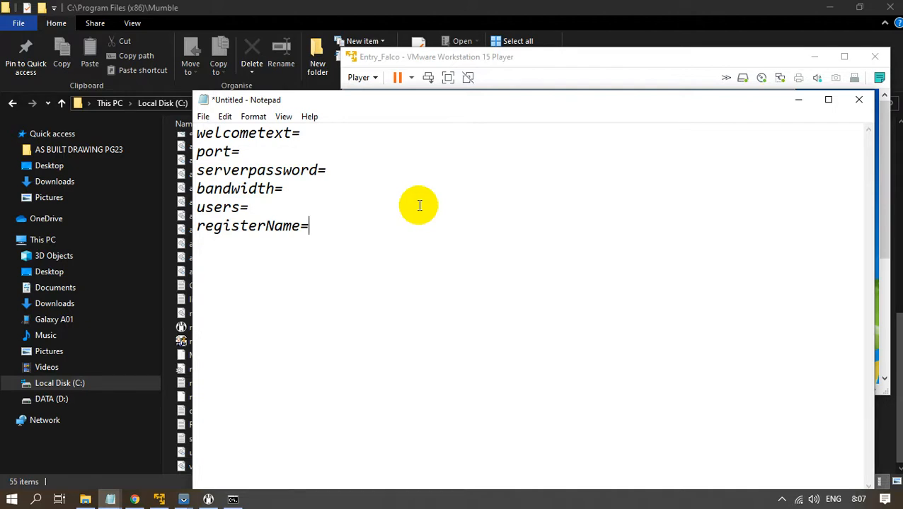
{"action": "left_click", "coordinate": [798, 100]}
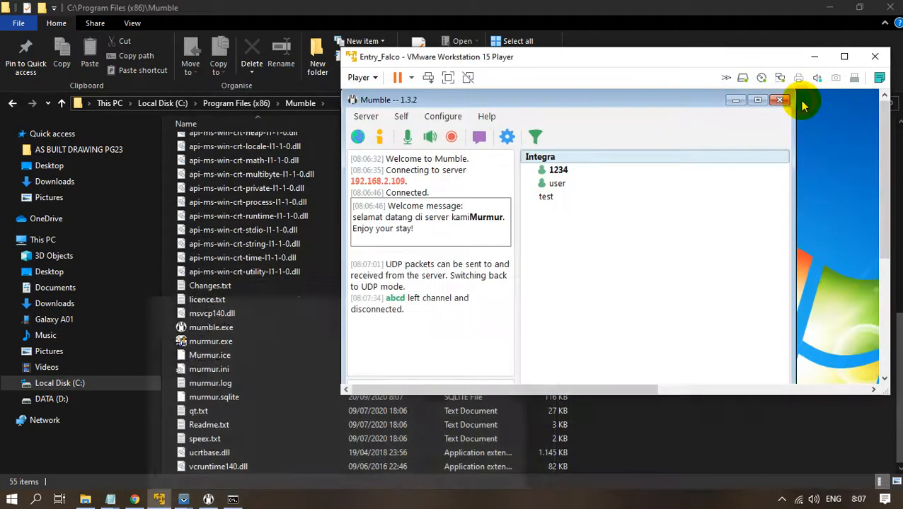
{"action": "left_click", "coordinate": [813, 56]}
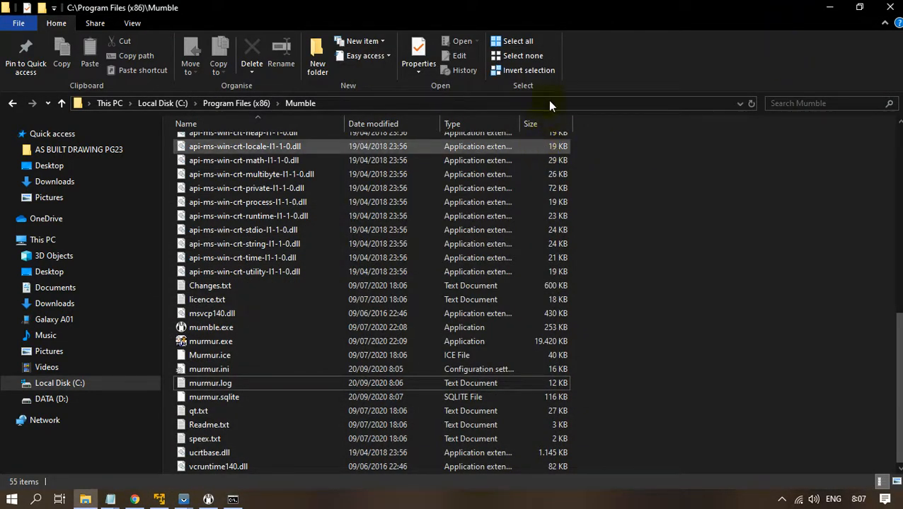
Restore and resize the Mumble program folder window, scrolling until murmur.exe is in view.
{"action": "left_click_drag", "start_coordinate": [650, 12], "coordinate": [529, 62]}
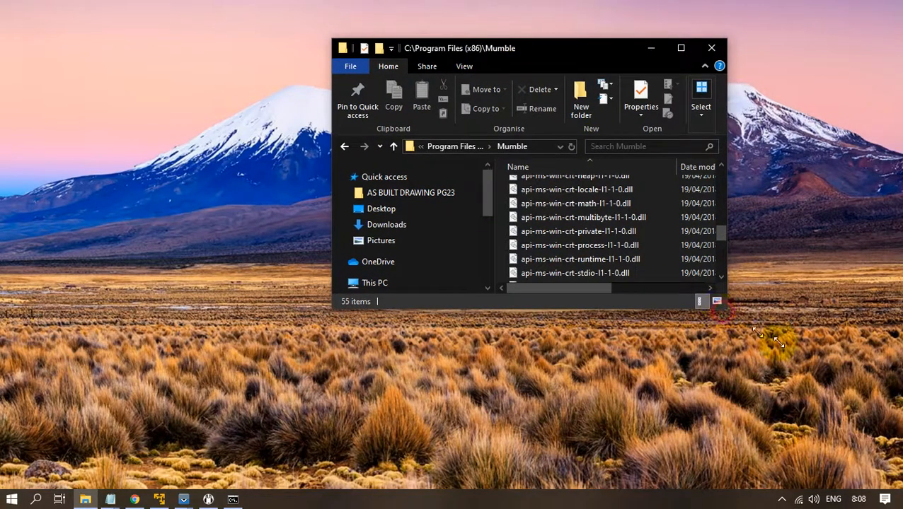
{"action": "left_click_drag", "start_coordinate": [722, 310], "coordinate": [811, 381]}
{"action": "scroll", "coordinate": [709, 311], "scroll_direction": "down", "scroll_amount": 4}
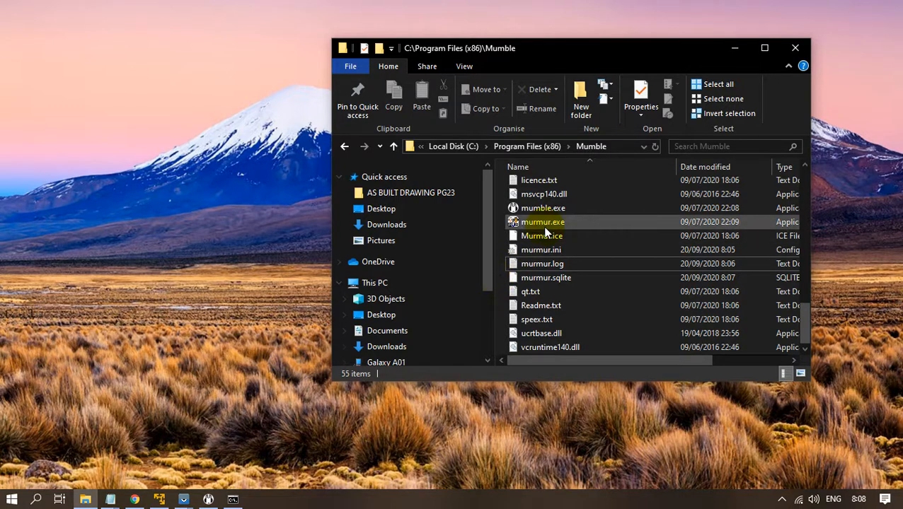
{"action": "mouse_move", "coordinate": [546, 226]}
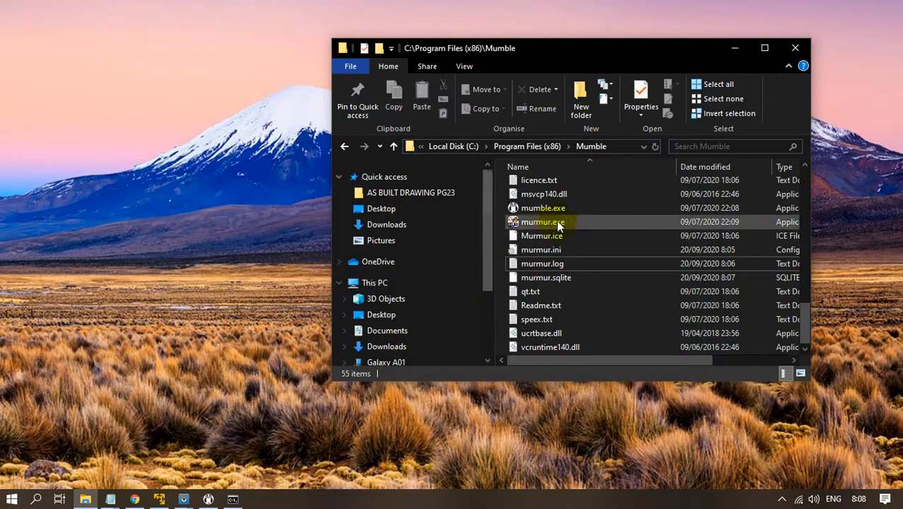
{"action": "left_click", "coordinate": [12, 500]}
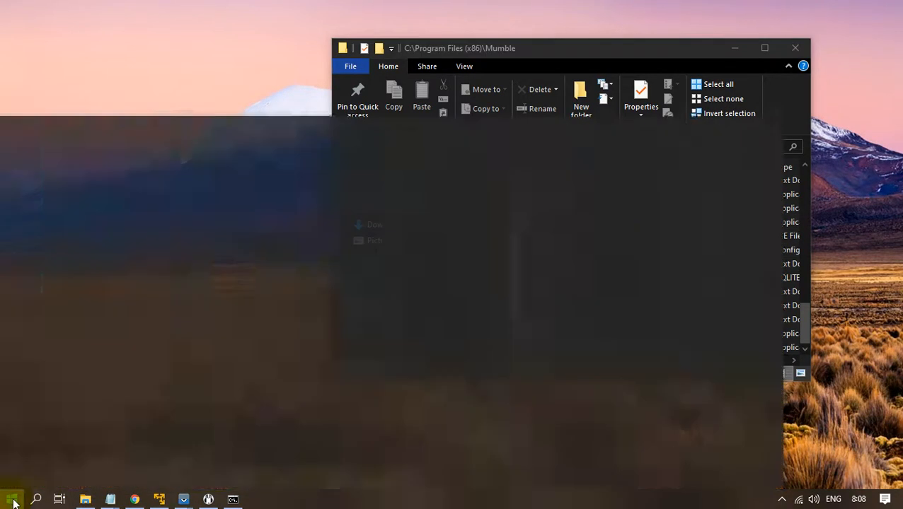
{"action": "left_click", "coordinate": [257, 49]}
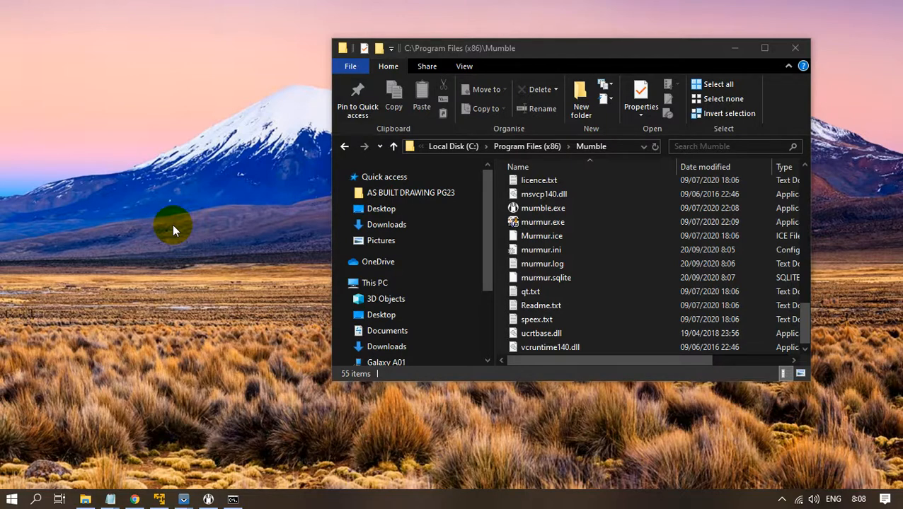
Open the Start-up folder with shell:startup and move murmur.exe into it.
{"action": "key", "text": "super+r"}
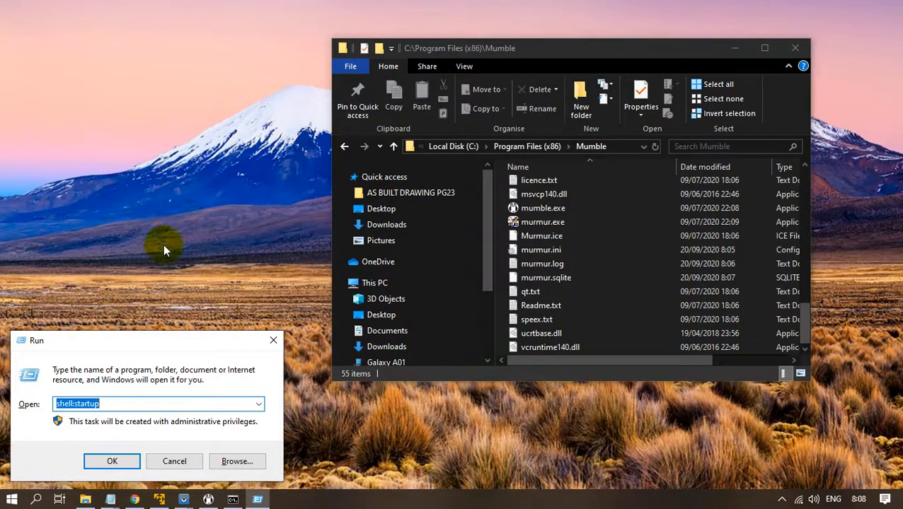
{"action": "left_click", "coordinate": [126, 404]}
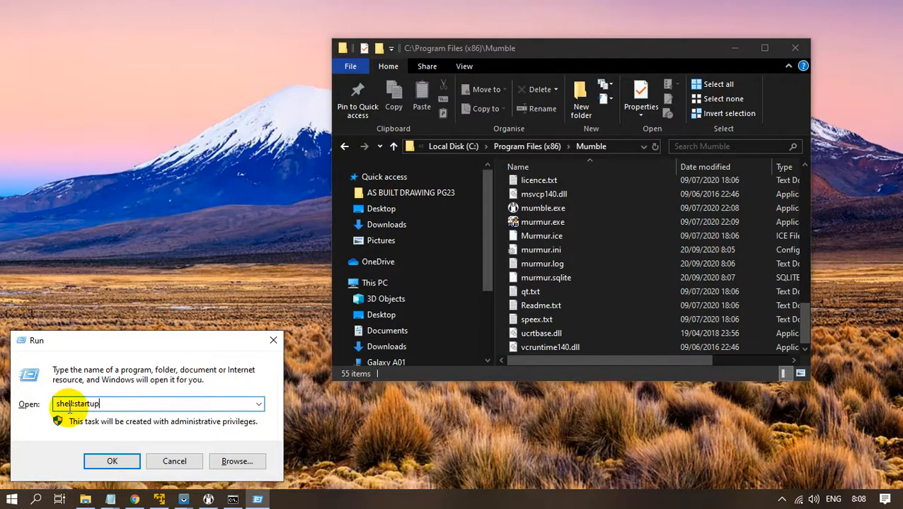
{"action": "left_click", "coordinate": [111, 462]}
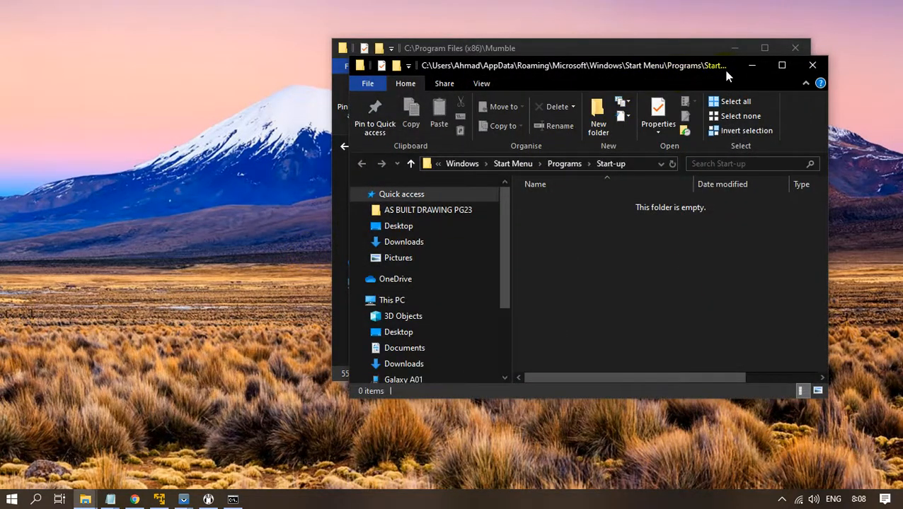
{"action": "left_click_drag", "start_coordinate": [727, 72], "coordinate": [389, 53]}
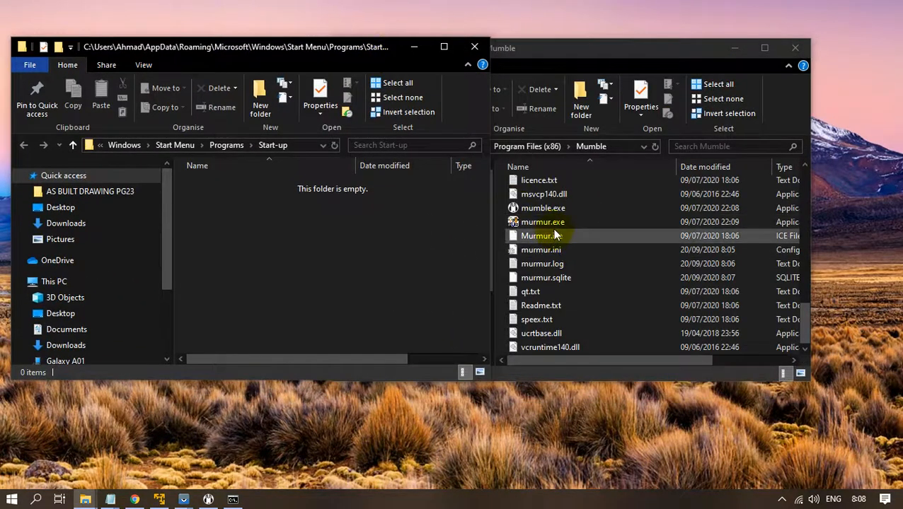
{"action": "left_click_drag", "start_coordinate": [553, 226], "coordinate": [273, 279]}
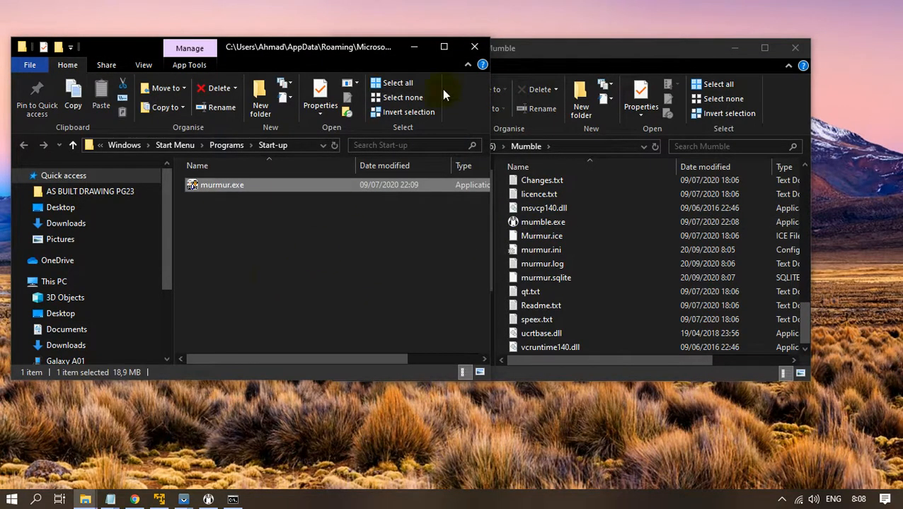
Close the Start-up folder and minimize the Mumble program folder window.
{"action": "left_click", "coordinate": [474, 46]}
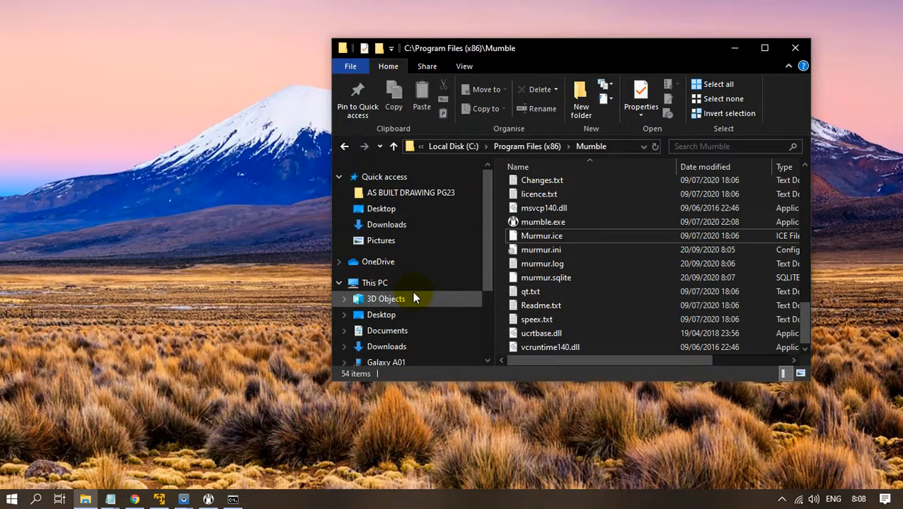
{"action": "scroll", "coordinate": [414, 296], "scroll_direction": "down", "scroll_amount": 2}
{"action": "scroll", "coordinate": [414, 296], "scroll_direction": "up", "scroll_amount": 2}
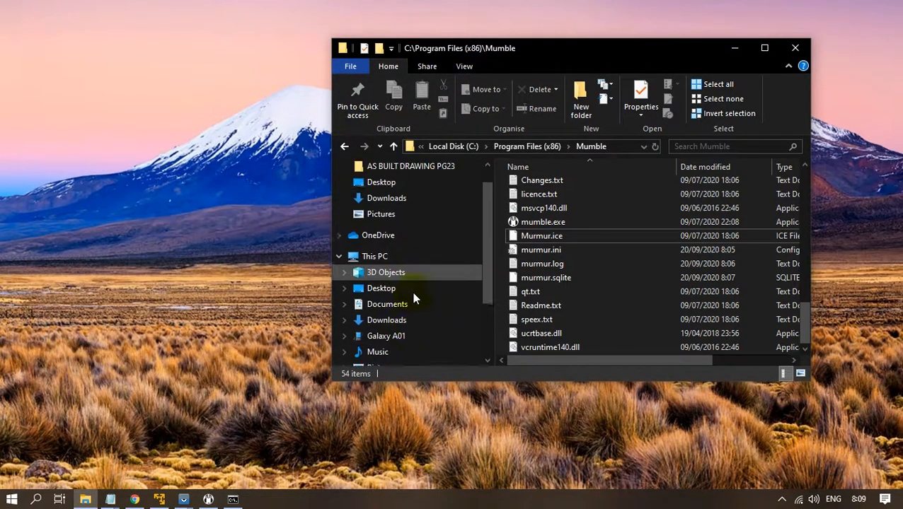
{"action": "left_click", "coordinate": [735, 48]}
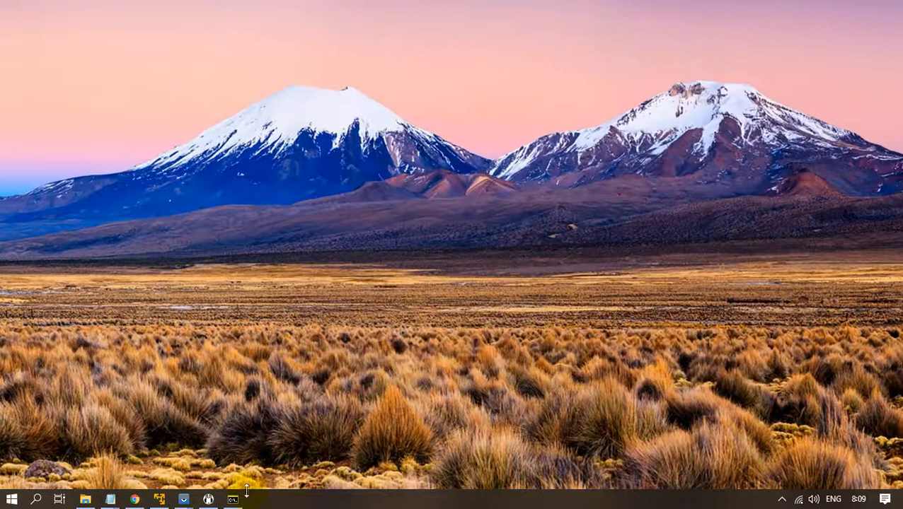
Restore Mumble, connect to the Local server and reposition its window, then switch to the setup notes.
{"action": "left_click", "coordinate": [208, 501]}
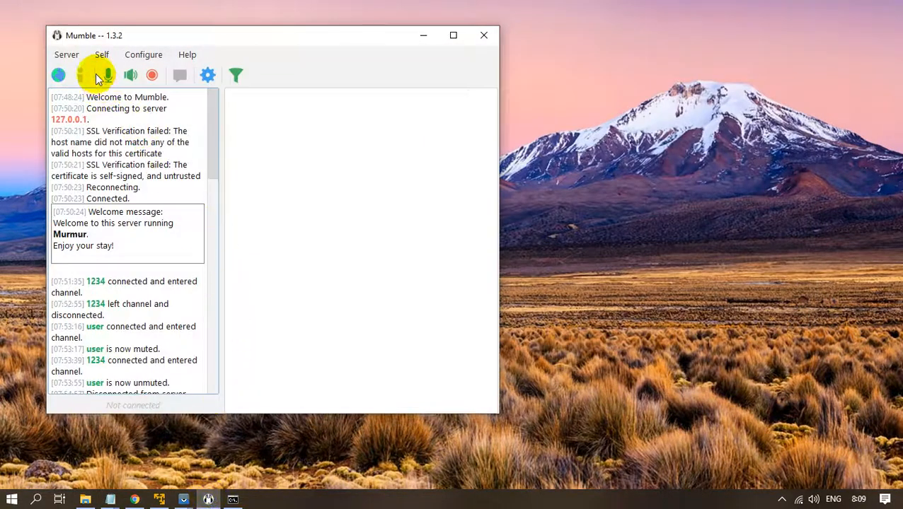
{"action": "left_click", "coordinate": [70, 56]}
{"action": "left_click", "coordinate": [77, 73]}
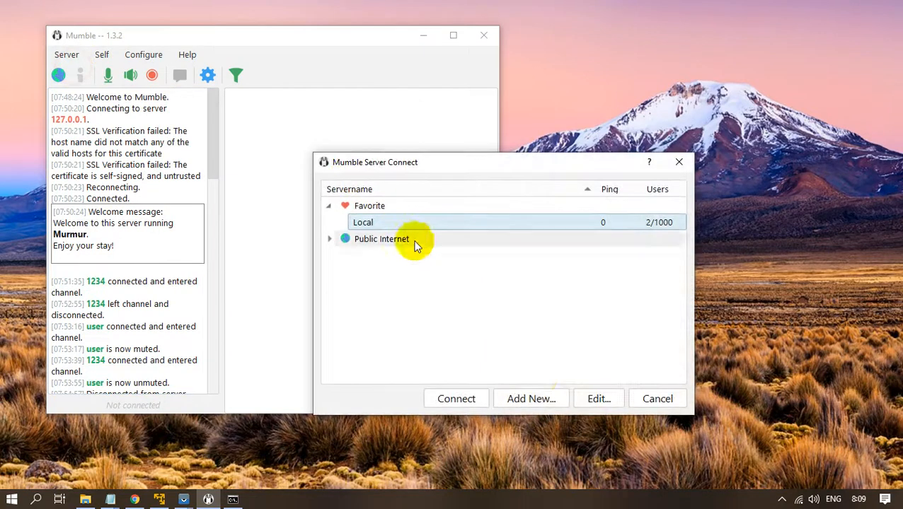
{"action": "left_click", "coordinate": [456, 398]}
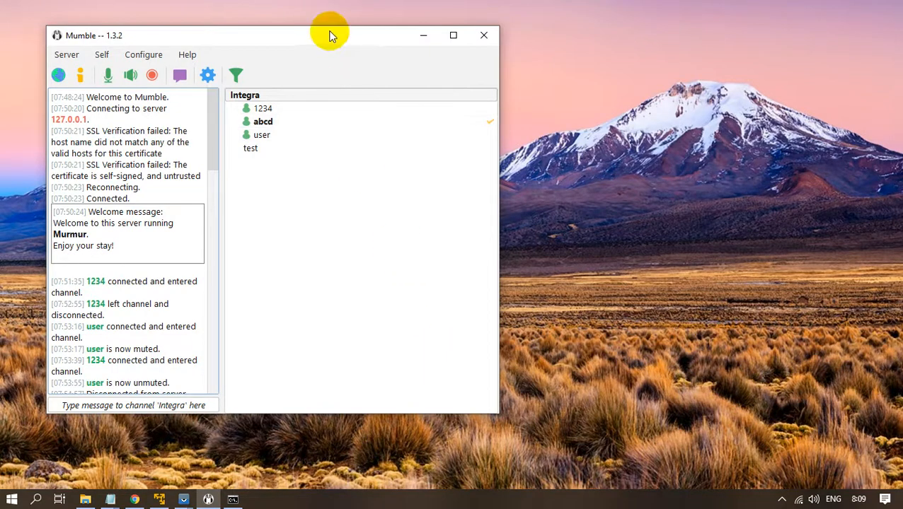
{"action": "left_click_drag", "start_coordinate": [328, 33], "coordinate": [385, 19]}
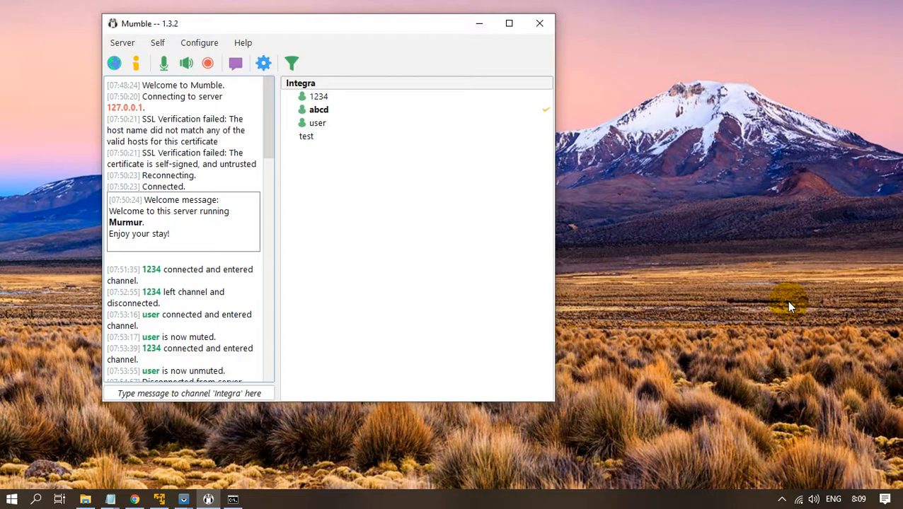
{"action": "left_click_drag", "start_coordinate": [396, 26], "coordinate": [353, 32]}
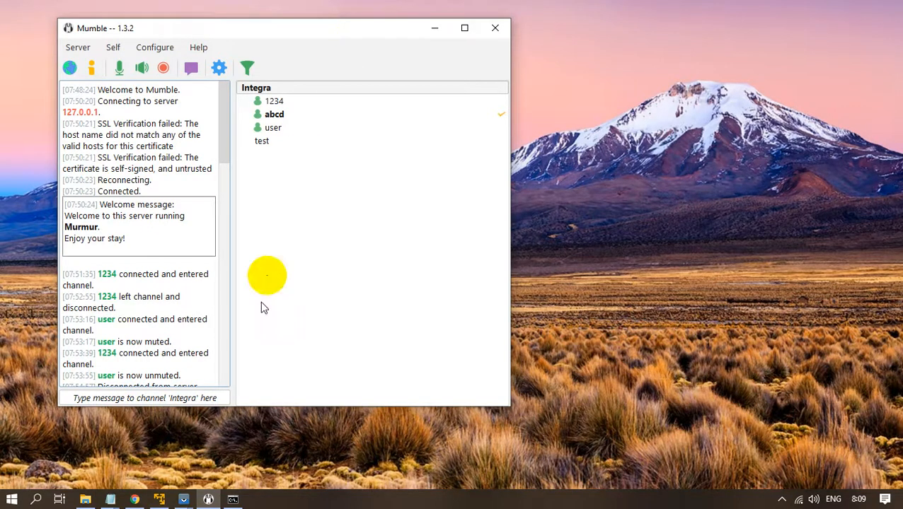
{"action": "left_click", "coordinate": [109, 500]}
{"action": "left_click", "coordinate": [154, 444]}
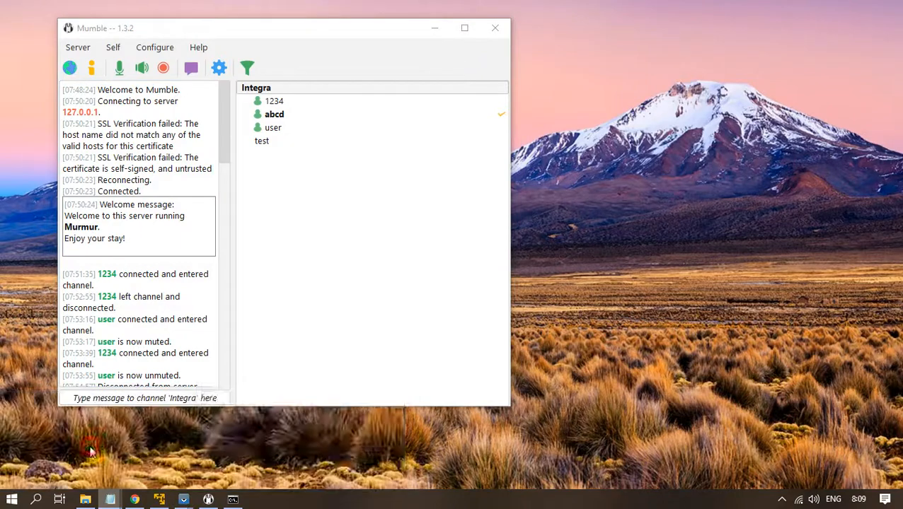
Highlight the IP Public requirement on line 3 of the notes, then return to the connected Mumble client.
{"action": "left_click_drag", "start_coordinate": [570, 238], "coordinate": [196, 234]}
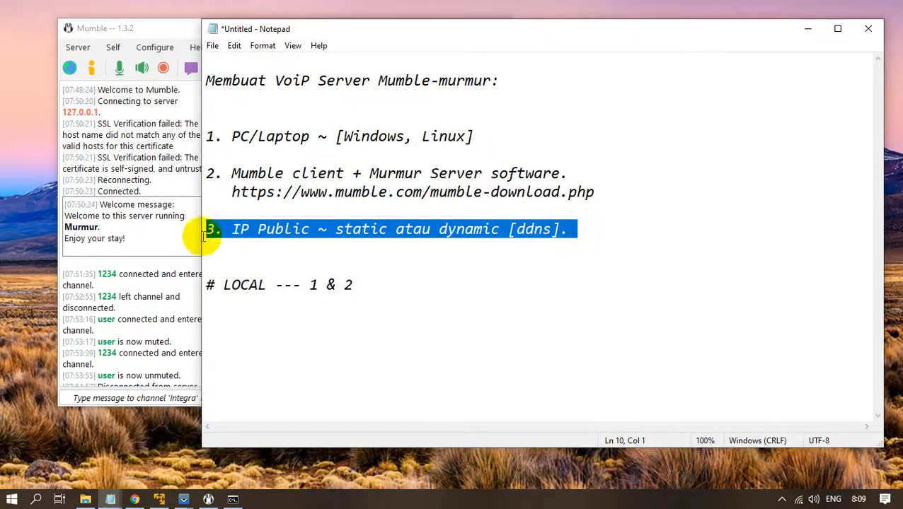
{"action": "left_click", "coordinate": [437, 251]}
{"action": "left_click_drag", "start_coordinate": [592, 235], "coordinate": [191, 236]}
{"action": "left_click", "coordinate": [445, 256]}
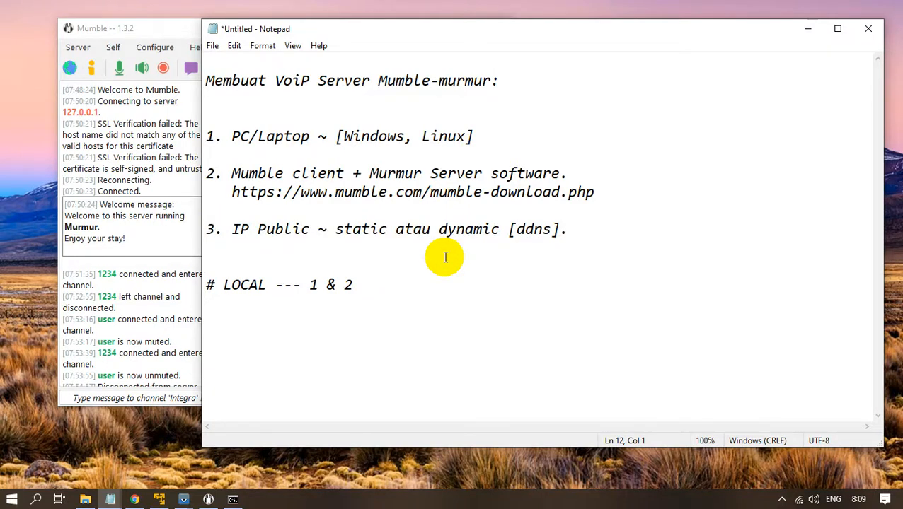
{"action": "left_click", "coordinate": [170, 245]}
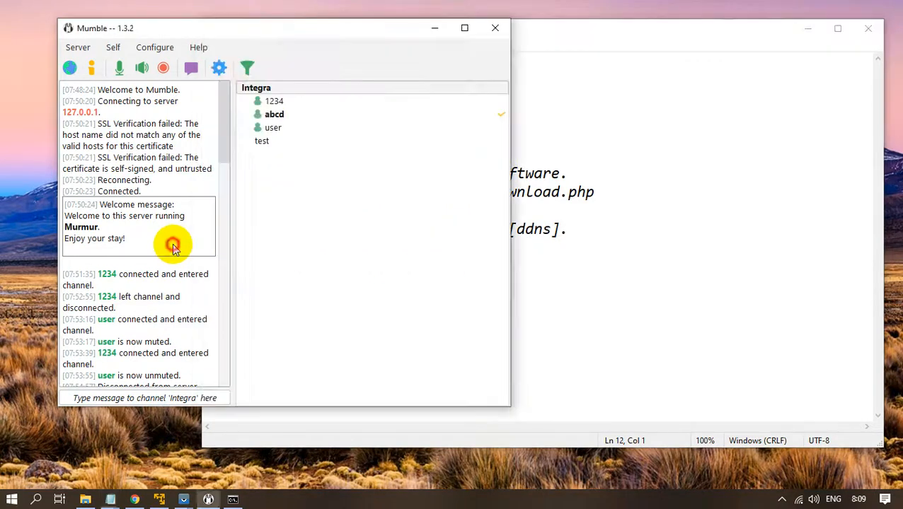